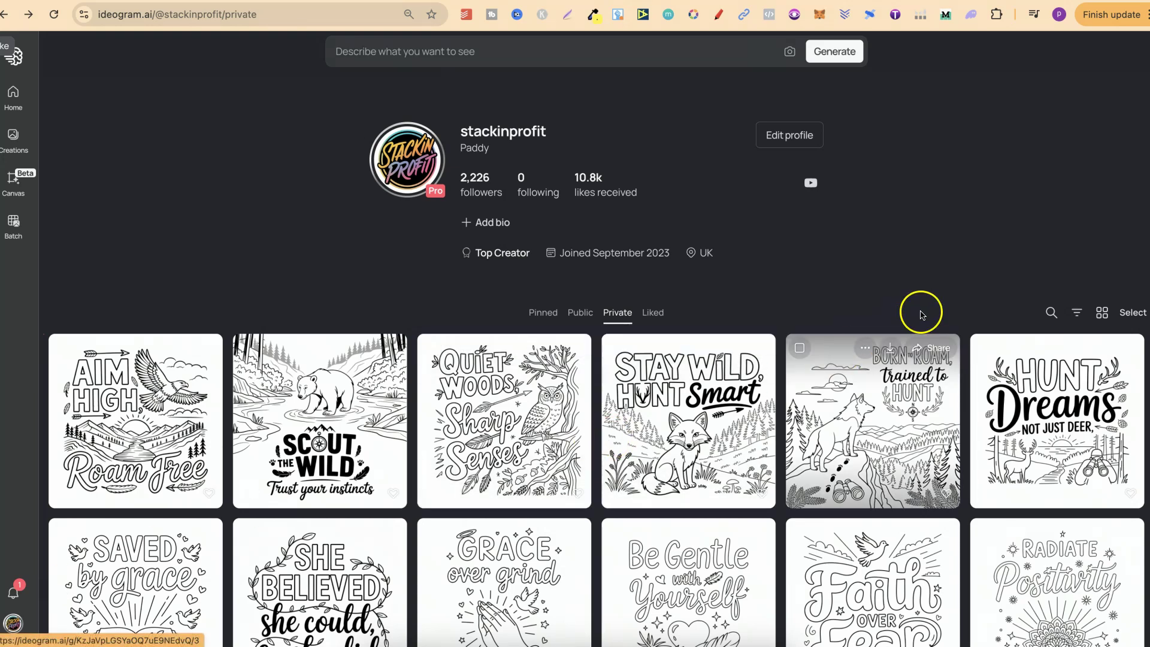
Preview the 'Saved by grace', 'Faith over Fear' and four-bottles designs from the private gallery
{"action": "scroll", "coordinate": [927, 310], "scroll_direction": "down", "scroll_amount": 3}
{"action": "scroll", "coordinate": [929, 311], "scroll_direction": "down", "scroll_amount": 1}
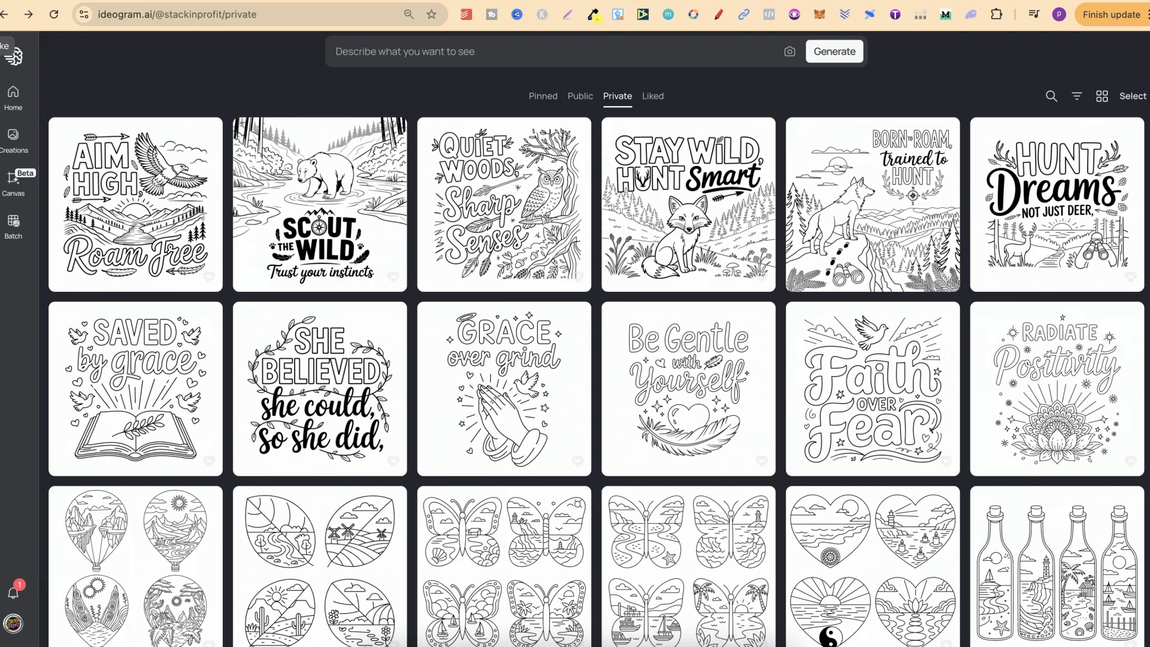
{"action": "scroll", "coordinate": [398, 497], "scroll_direction": "up", "scroll_amount": 1}
{"action": "scroll", "coordinate": [398, 498], "scroll_direction": "down", "scroll_amount": 2}
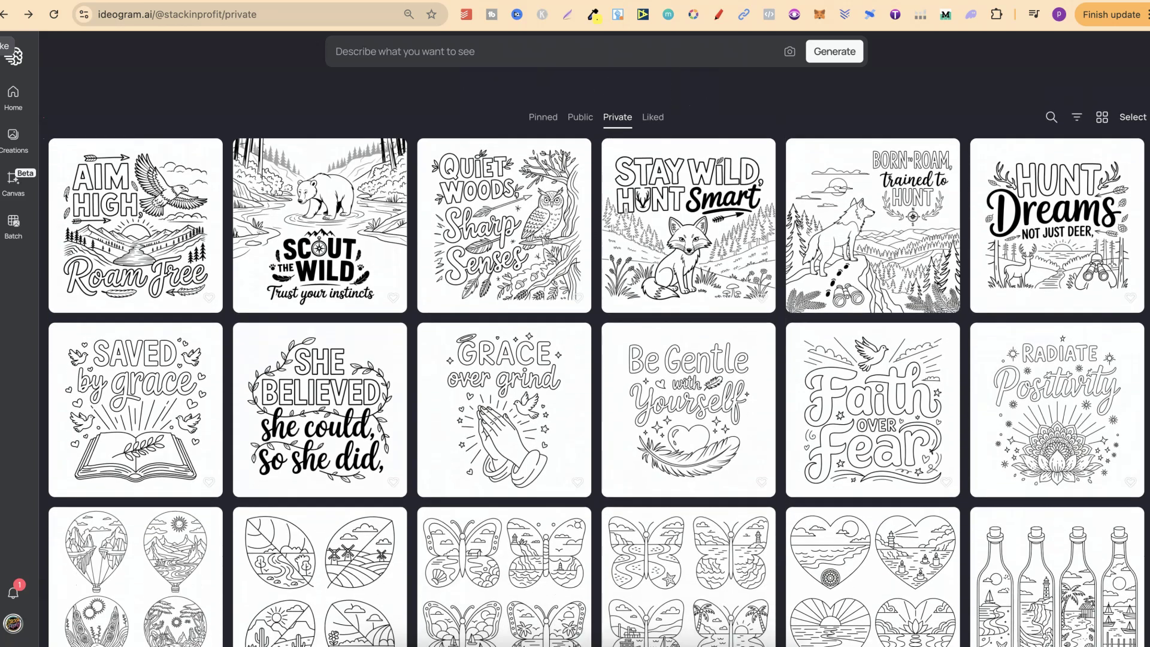
{"action": "scroll", "coordinate": [597, 359], "scroll_direction": "down", "scroll_amount": 1}
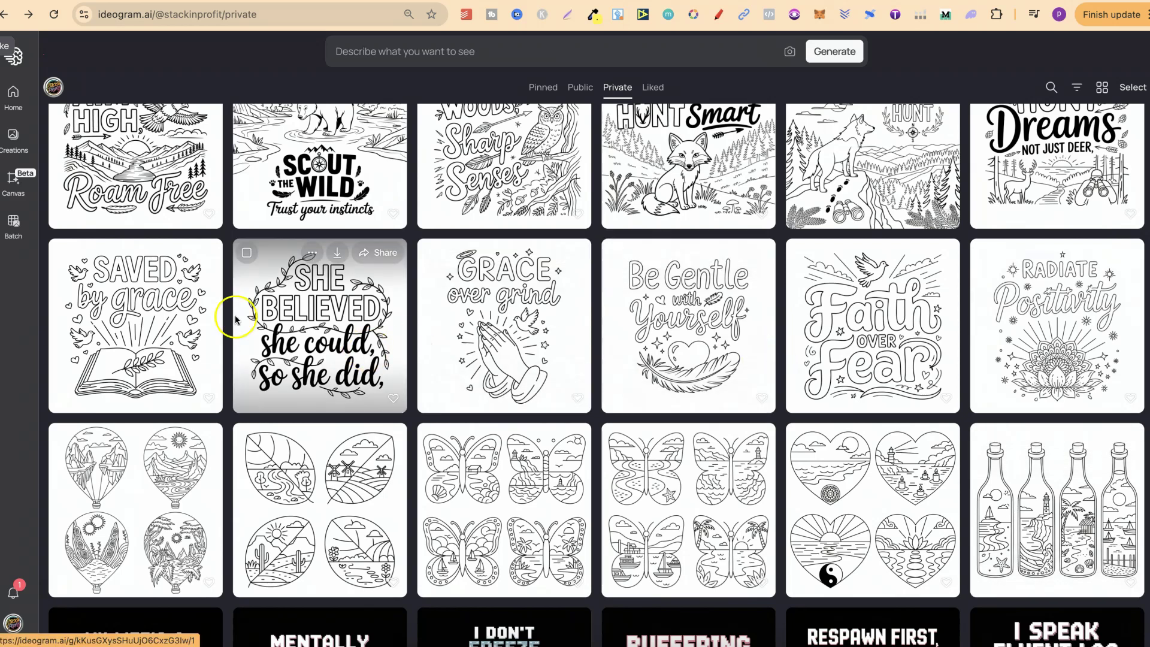
{"action": "left_click", "coordinate": [162, 304]}
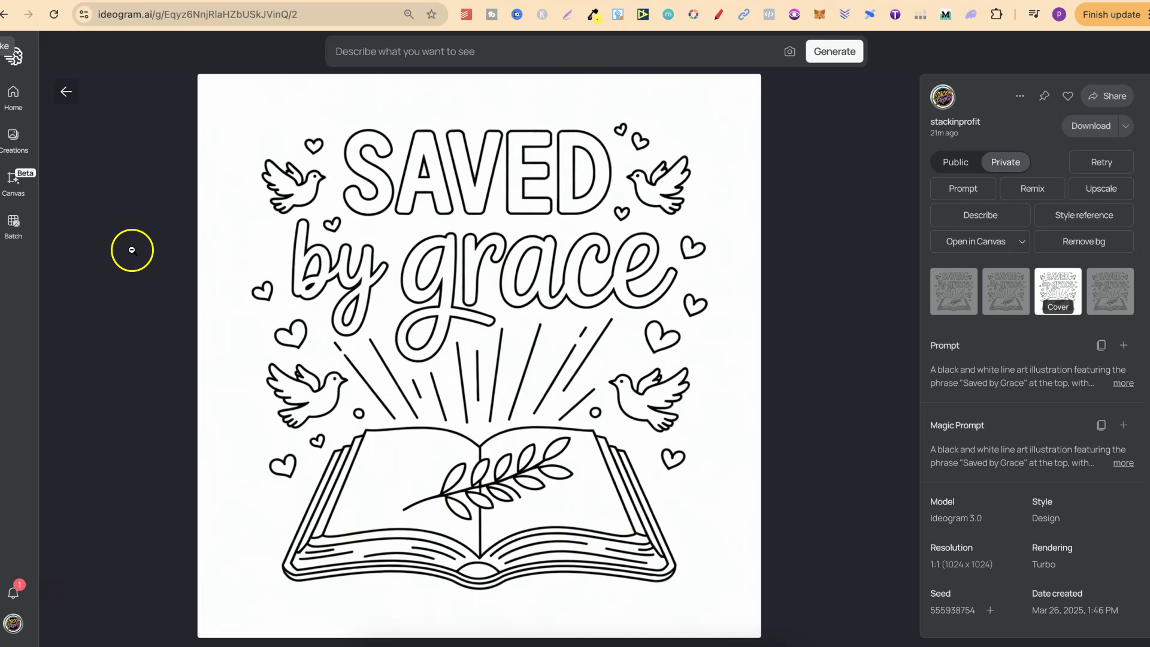
{"action": "left_click", "coordinate": [66, 92]}
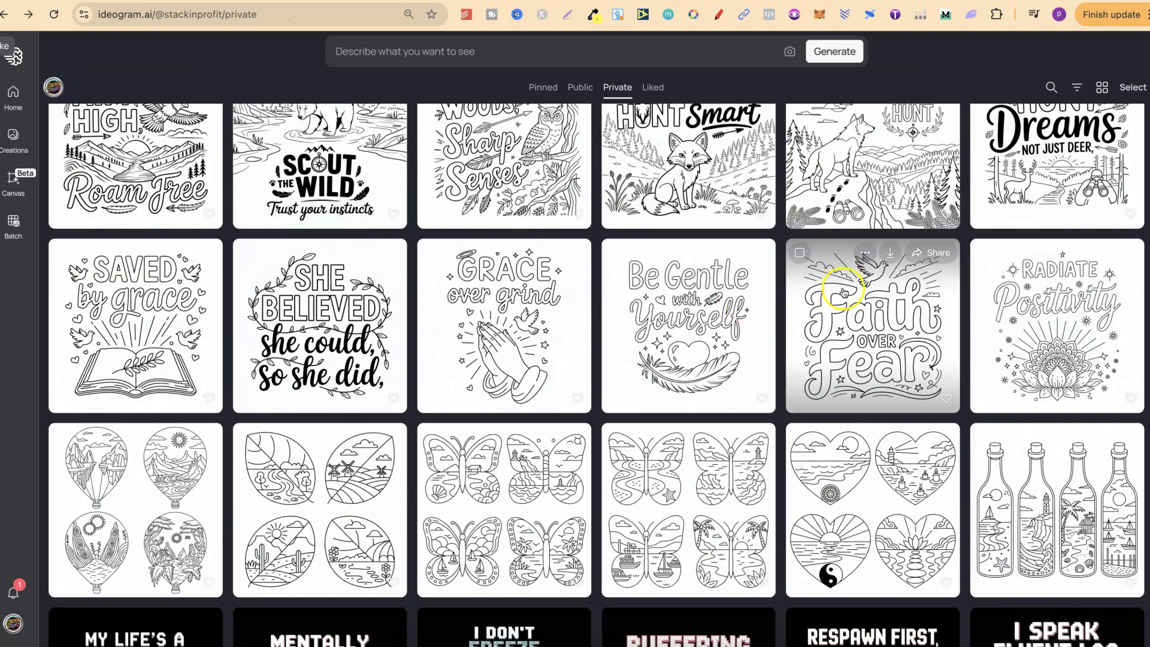
{"action": "left_click", "coordinate": [842, 291]}
{"action": "left_click", "coordinate": [54, 94]}
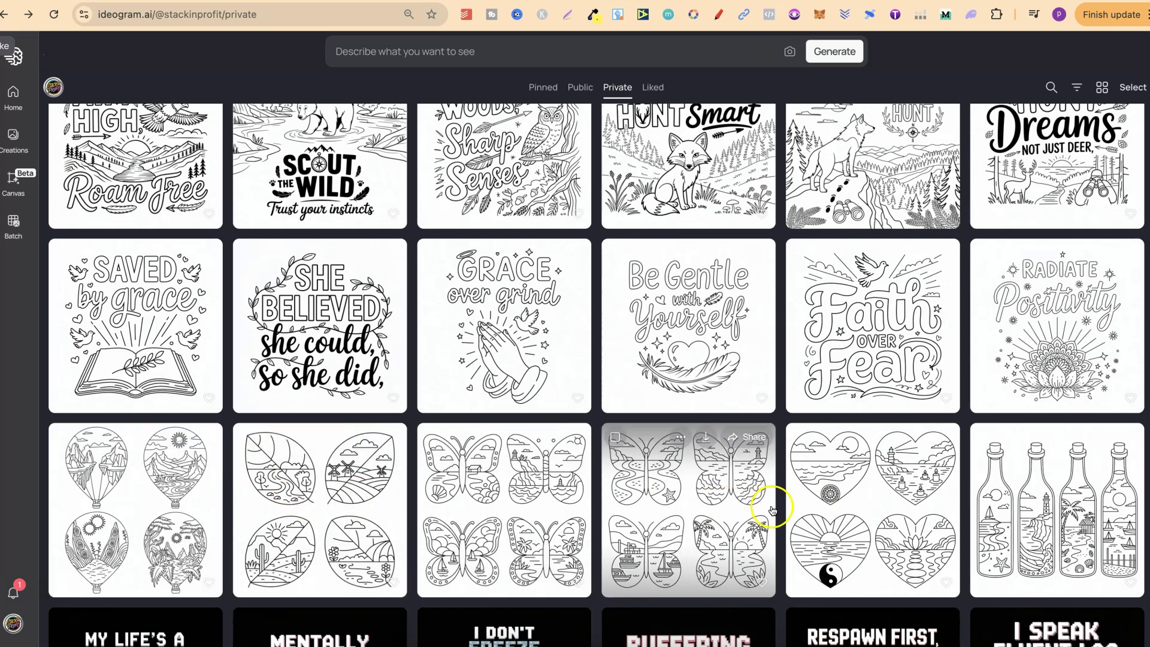
{"action": "left_click", "coordinate": [1038, 519]}
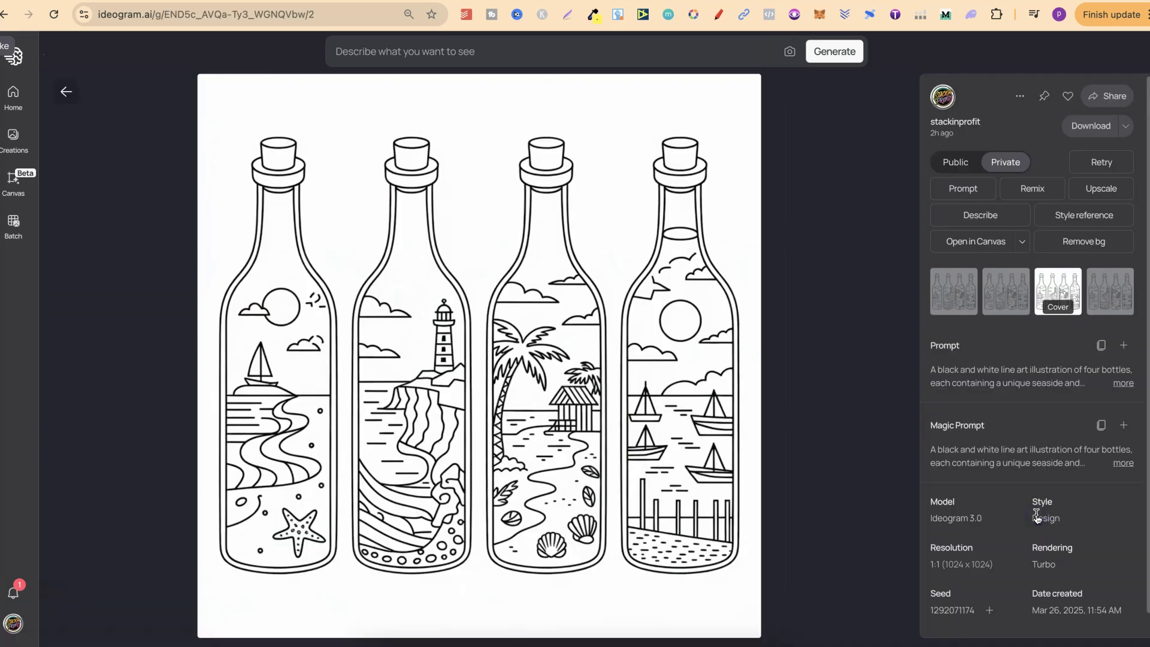
{"action": "left_click", "coordinate": [67, 96]}
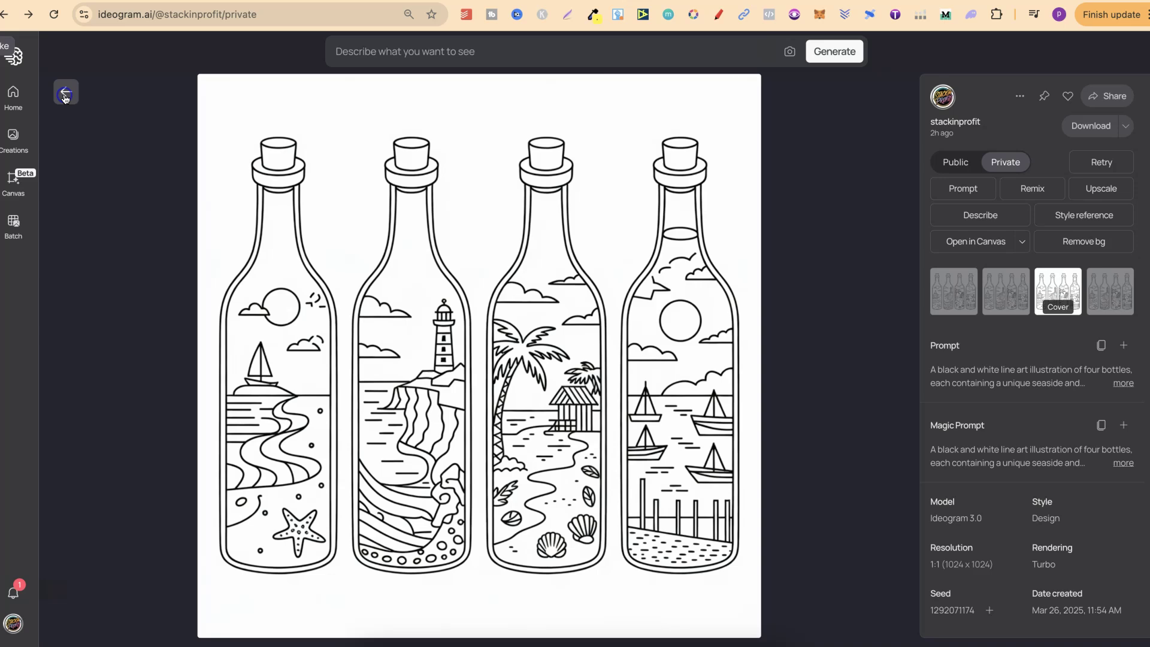
Scroll down through the rest of the private gallery and back up
{"action": "scroll", "coordinate": [942, 390], "scroll_direction": "down", "scroll_amount": 5}
{"action": "scroll", "coordinate": [942, 391], "scroll_direction": "down", "scroll_amount": 2}
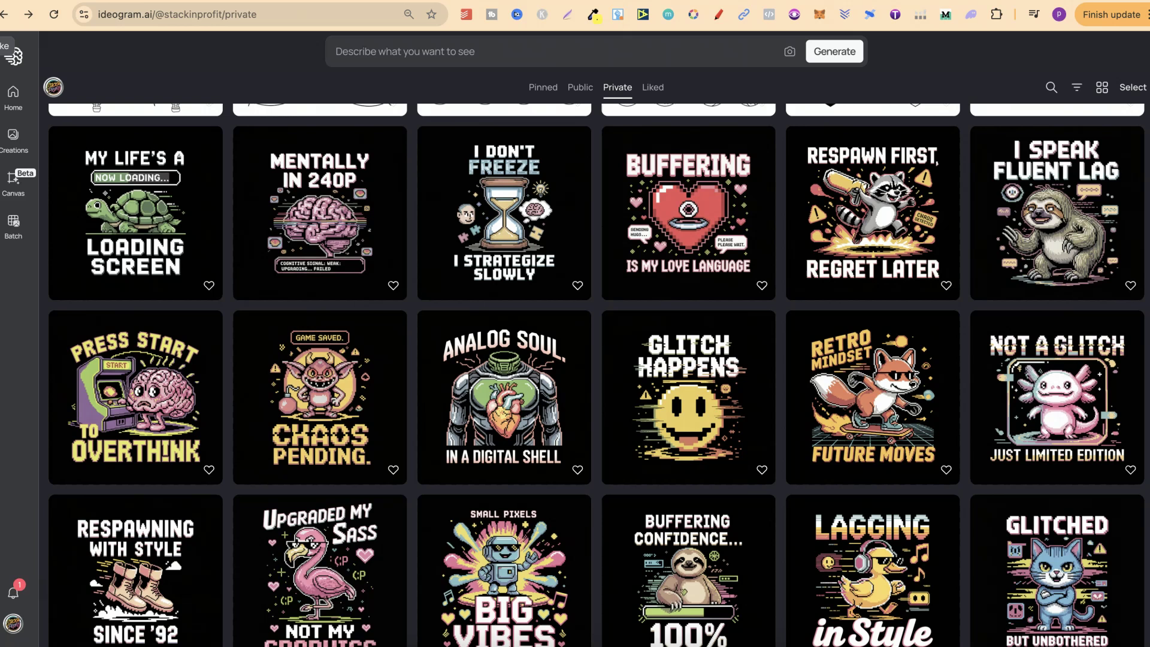
{"action": "scroll", "coordinate": [575, 359], "scroll_direction": "down", "scroll_amount": 1}
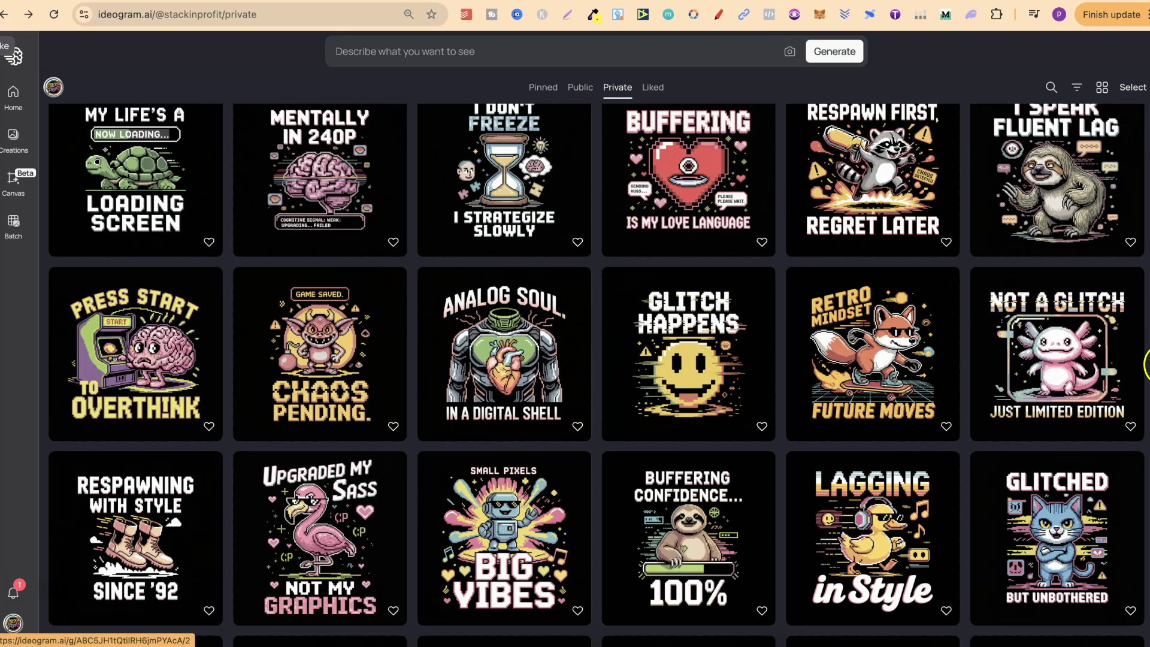
{"action": "scroll", "coordinate": [1147, 453], "scroll_direction": "down", "scroll_amount": 5}
{"action": "scroll", "coordinate": [1147, 453], "scroll_direction": "down", "scroll_amount": 4}
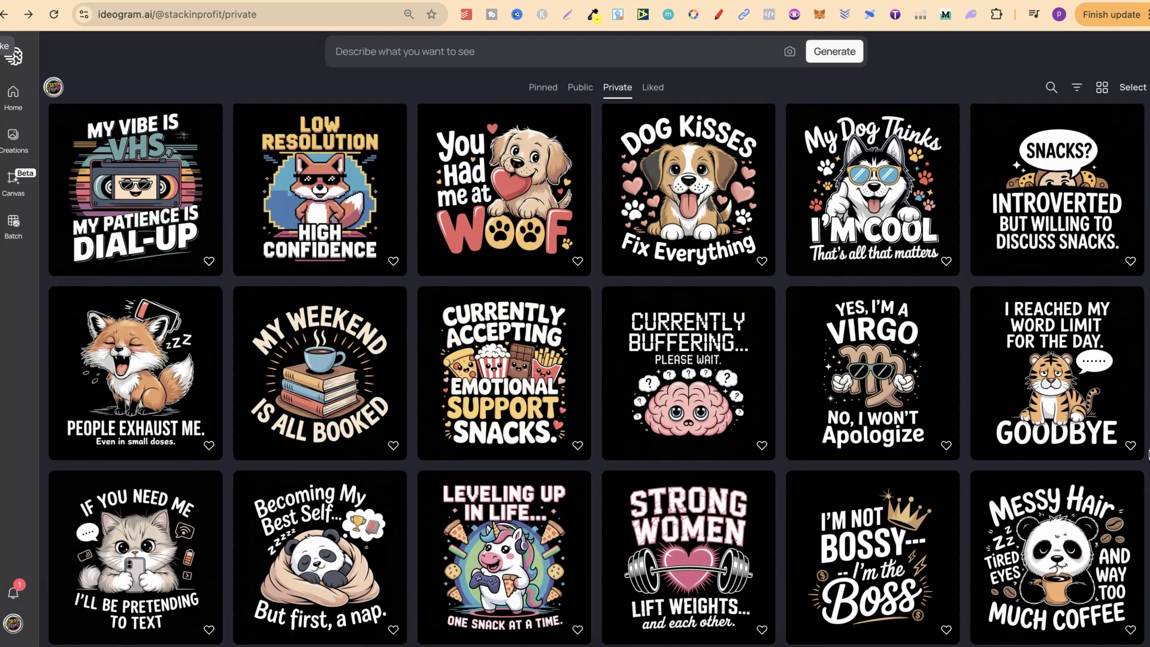
{"action": "scroll", "coordinate": [1147, 453], "scroll_direction": "down", "scroll_amount": 6}
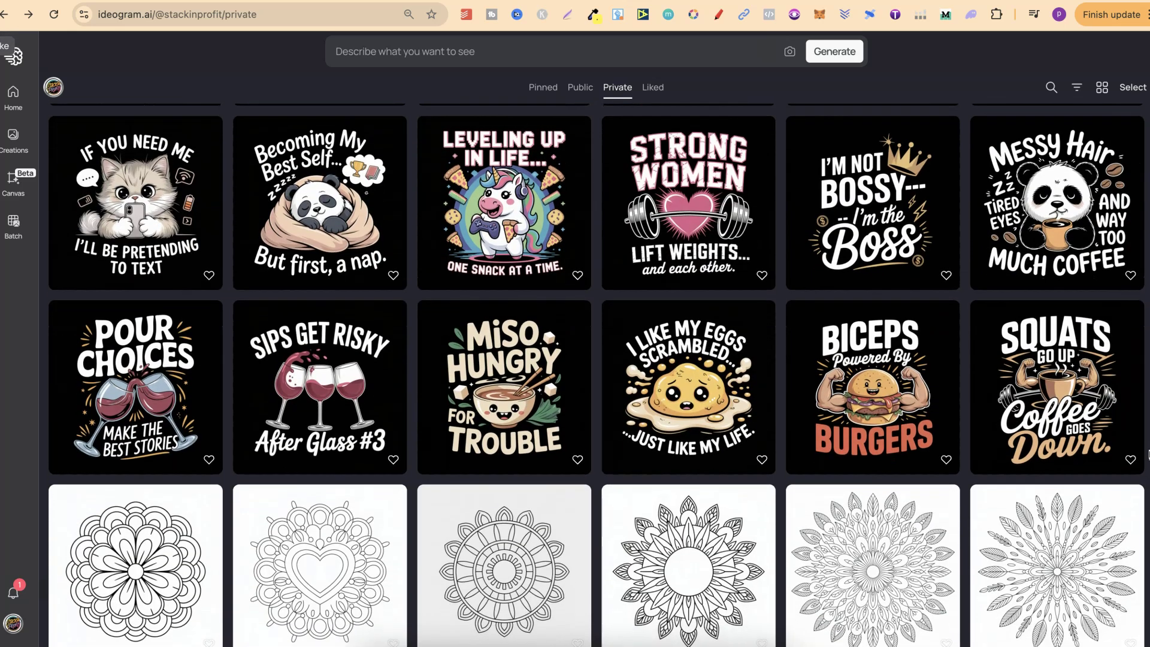
{"action": "scroll", "coordinate": [1147, 454], "scroll_direction": "down", "scroll_amount": 1}
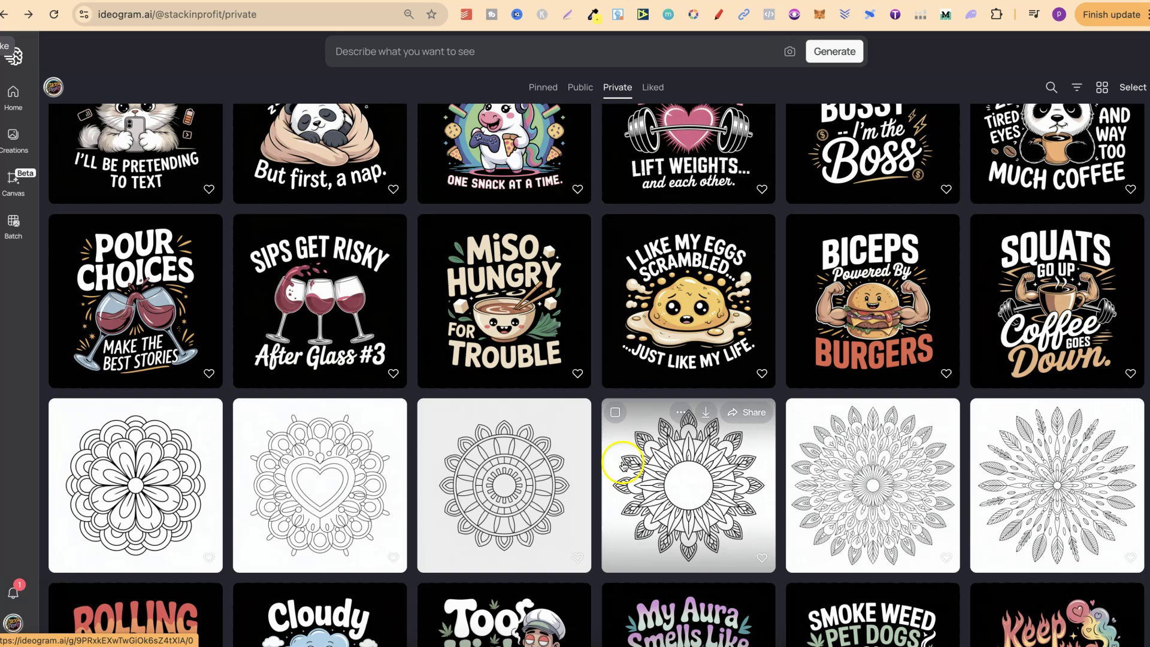
{"action": "scroll", "coordinate": [738, 489], "scroll_direction": "down", "scroll_amount": 7}
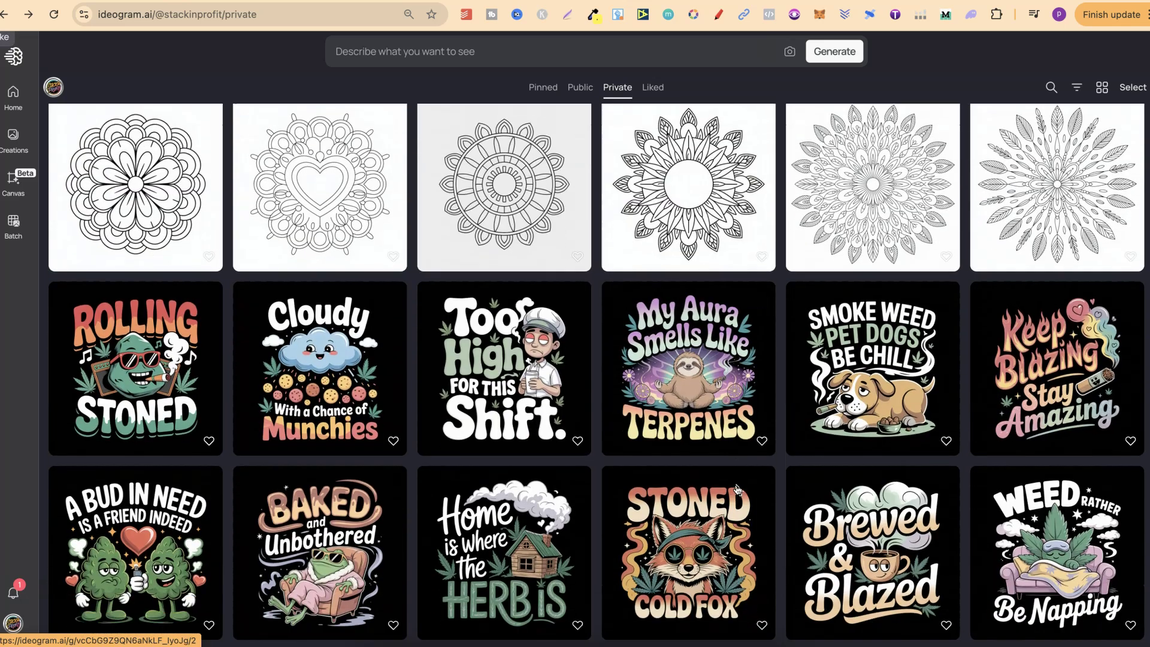
{"action": "scroll", "coordinate": [738, 489], "scroll_direction": "down", "scroll_amount": 1}
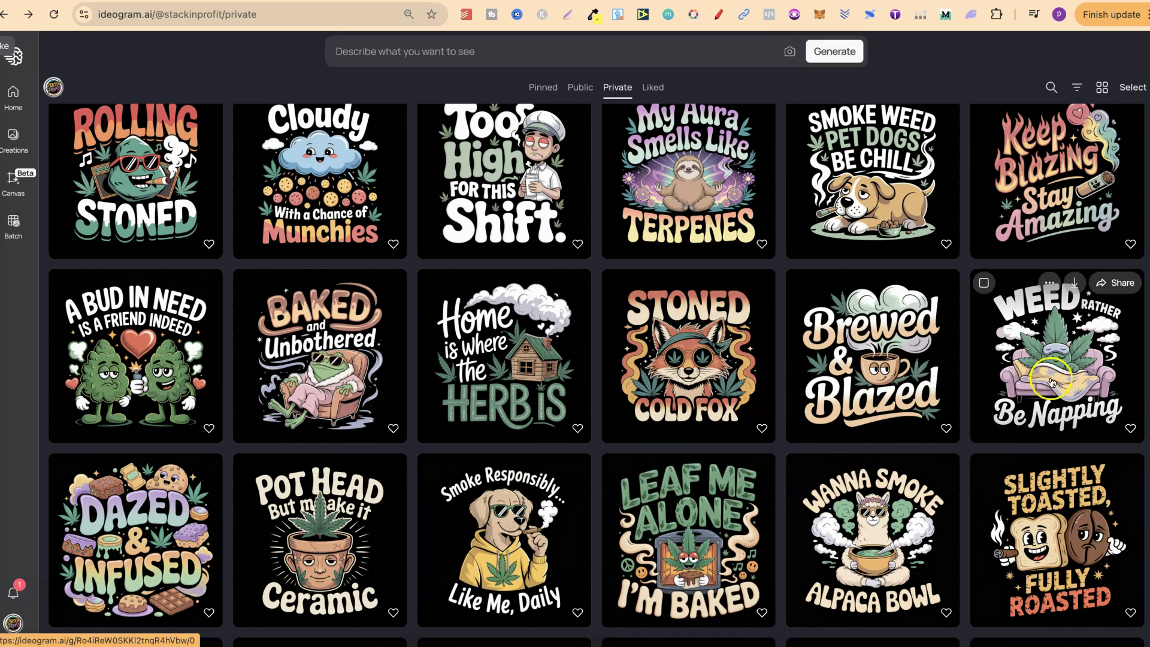
{"action": "scroll", "coordinate": [1075, 288], "scroll_direction": "up", "scroll_amount": 7}
{"action": "scroll", "coordinate": [1074, 346], "scroll_direction": "up", "scroll_amount": 5}
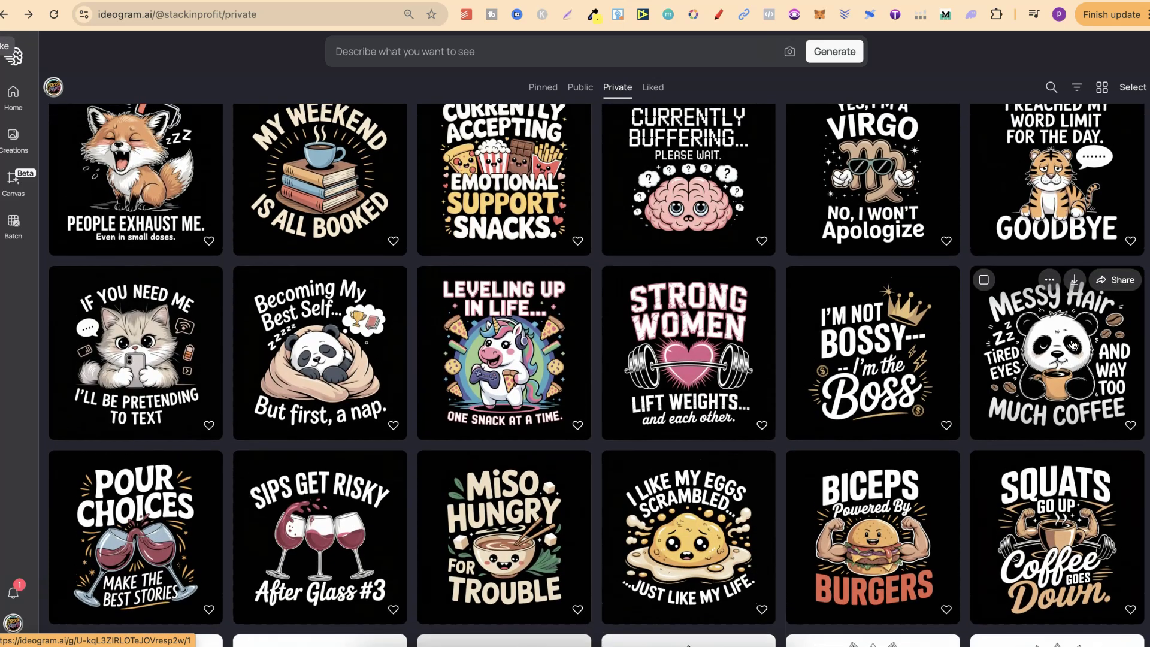
{"action": "scroll", "coordinate": [1074, 346], "scroll_direction": "up", "scroll_amount": 3}
{"action": "scroll", "coordinate": [1074, 345], "scroll_direction": "up", "scroll_amount": 1}
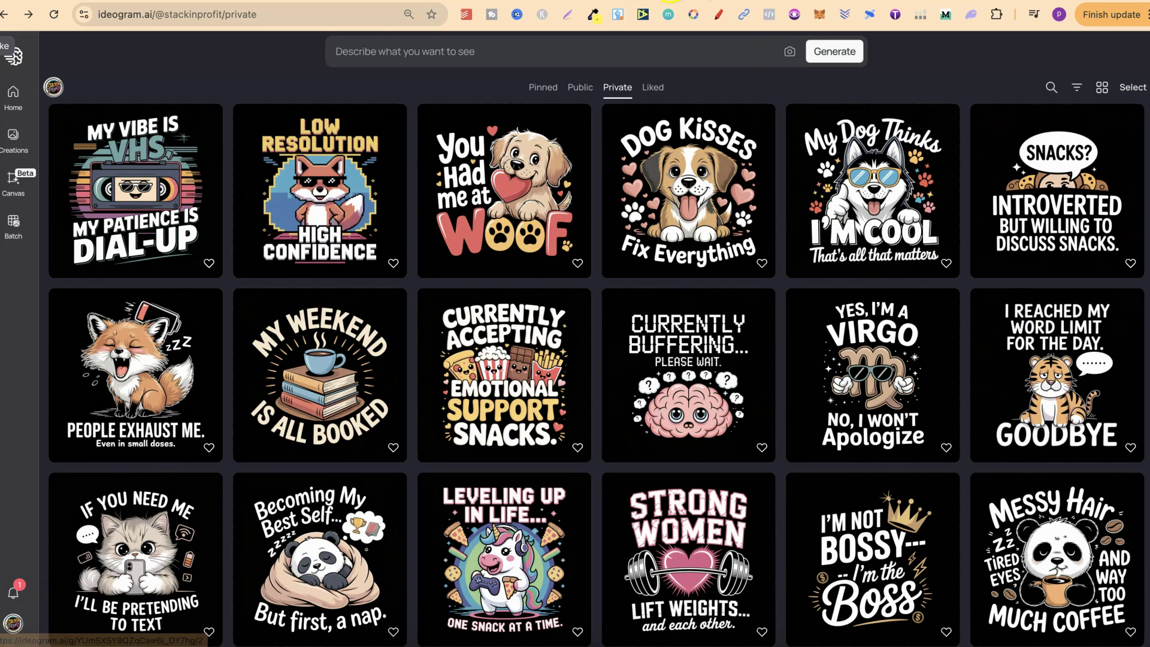
In the Ideogram 3.0 email, highlight the Stunning Realism and Premium Designs feature text
{"action": "key", "text": "ctrl+Tab"}
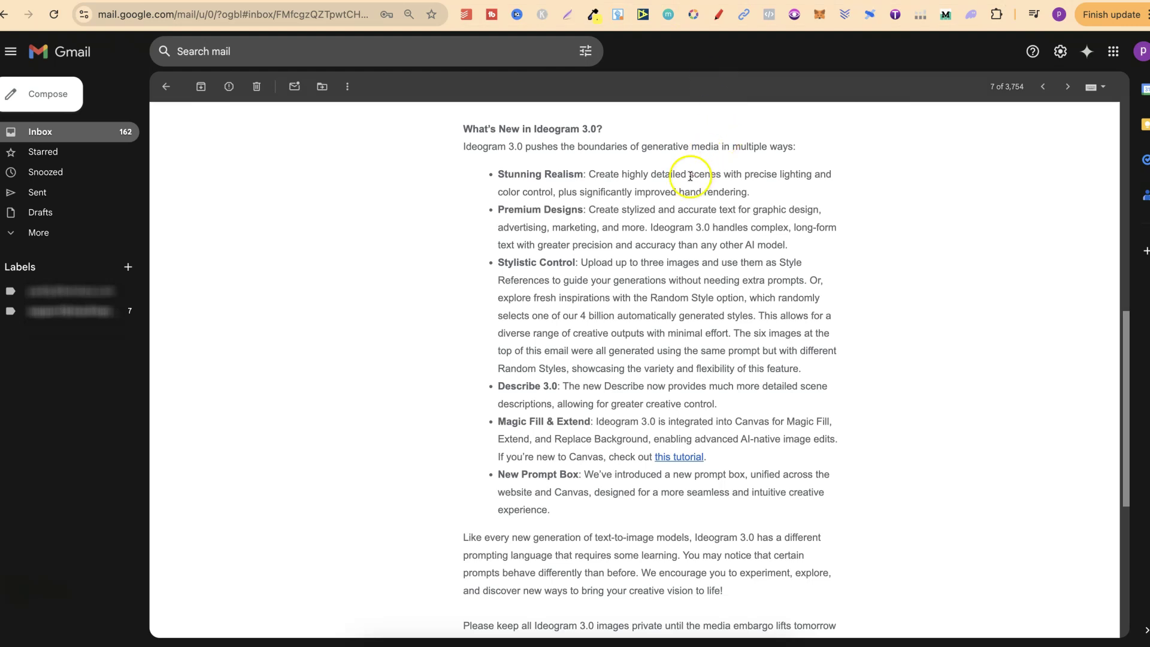
{"action": "left_click_drag", "start_coordinate": [499, 174], "coordinate": [584, 174]}
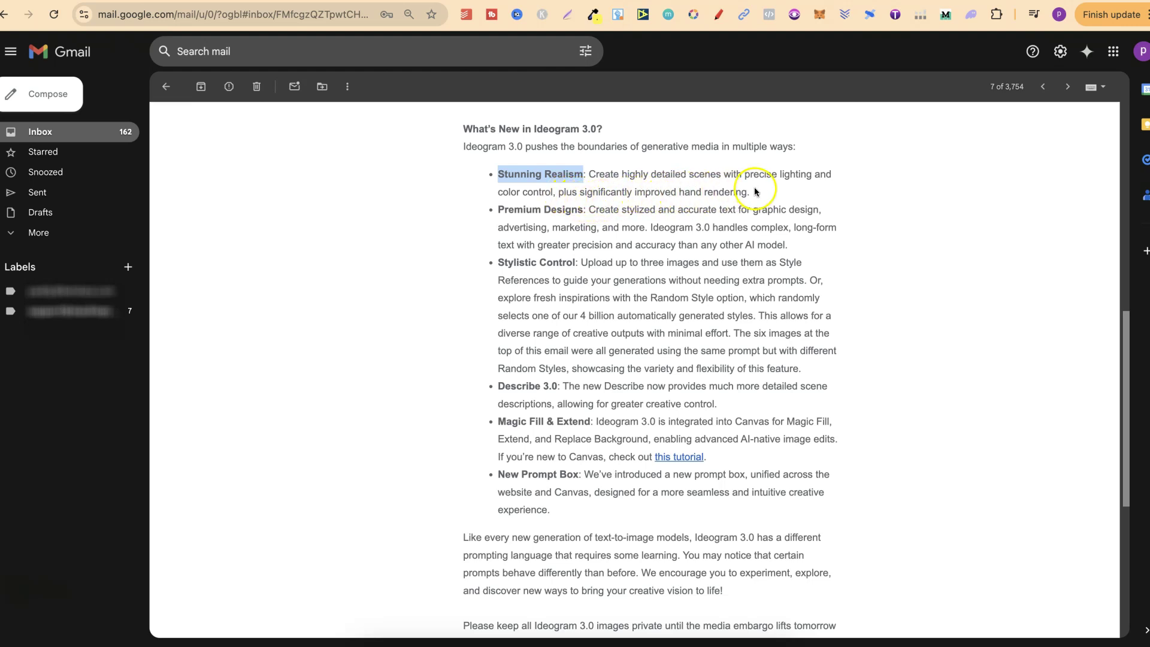
{"action": "scroll", "coordinate": [798, 251], "scroll_direction": "down", "scroll_amount": 1}
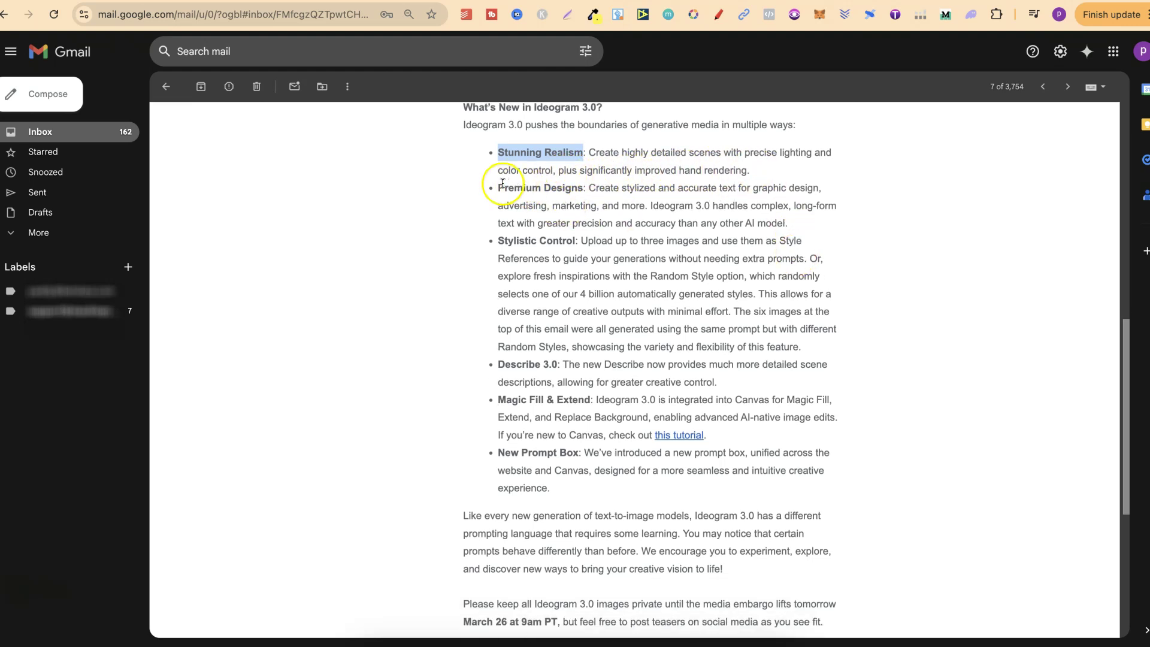
{"action": "left_click_drag", "start_coordinate": [499, 188], "coordinate": [720, 182]}
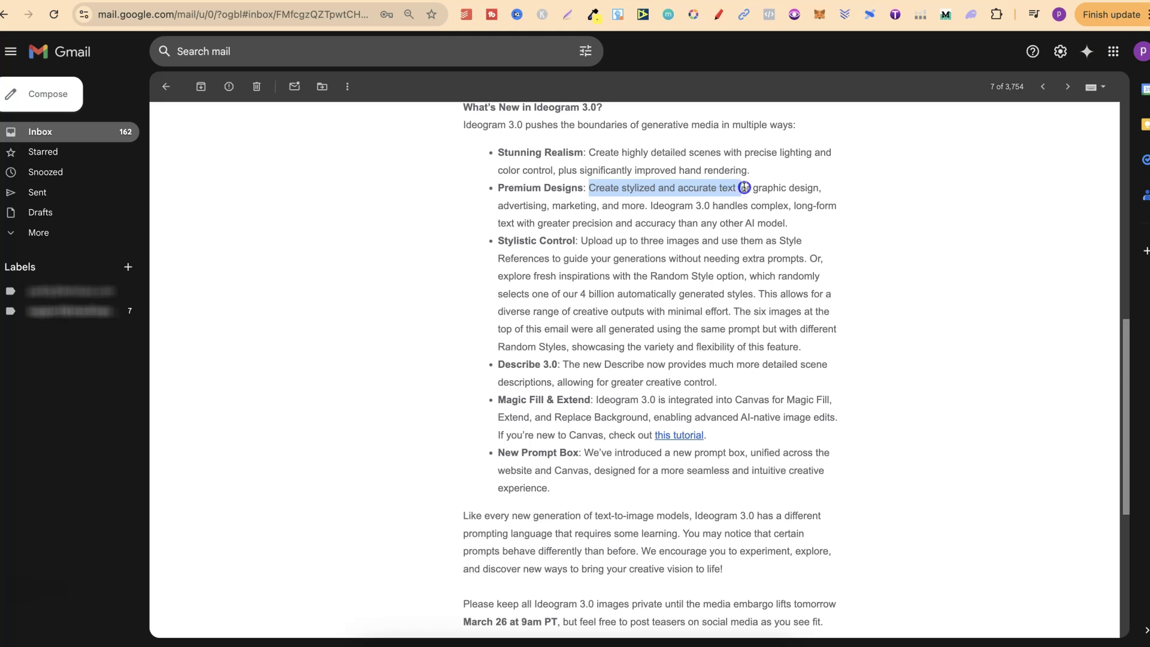
{"action": "left_click_drag", "start_coordinate": [821, 187], "coordinate": [601, 189]}
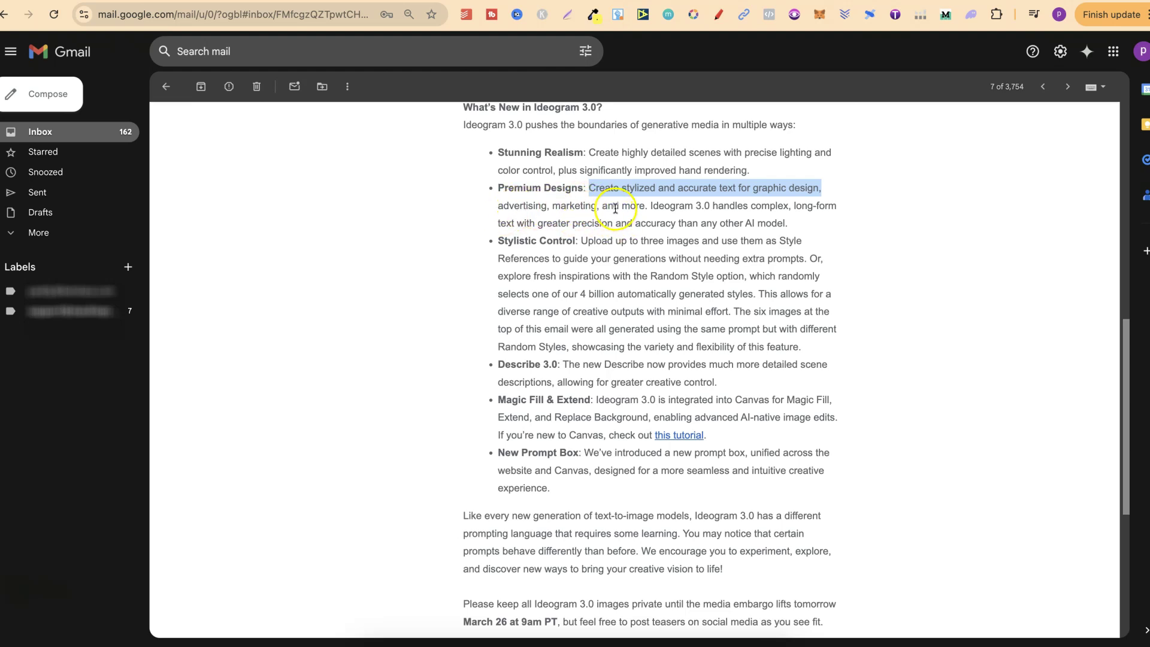
{"action": "left_click_drag", "start_coordinate": [693, 208], "coordinate": [707, 209]}
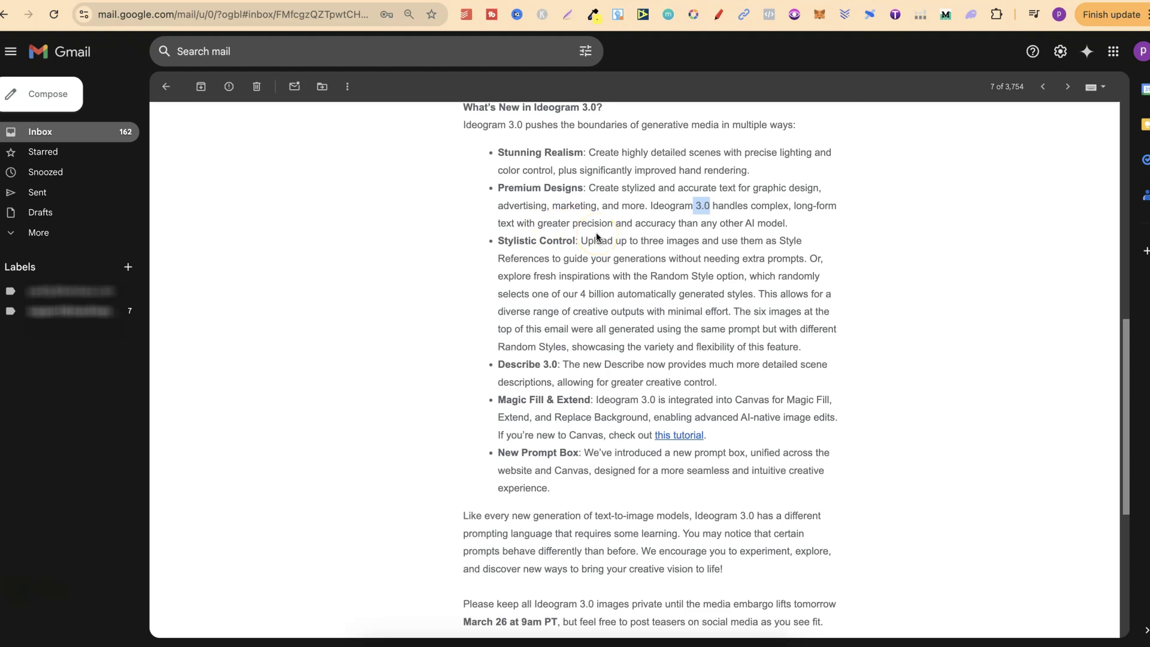
{"action": "left_click_drag", "start_coordinate": [787, 223], "coordinate": [491, 206]}
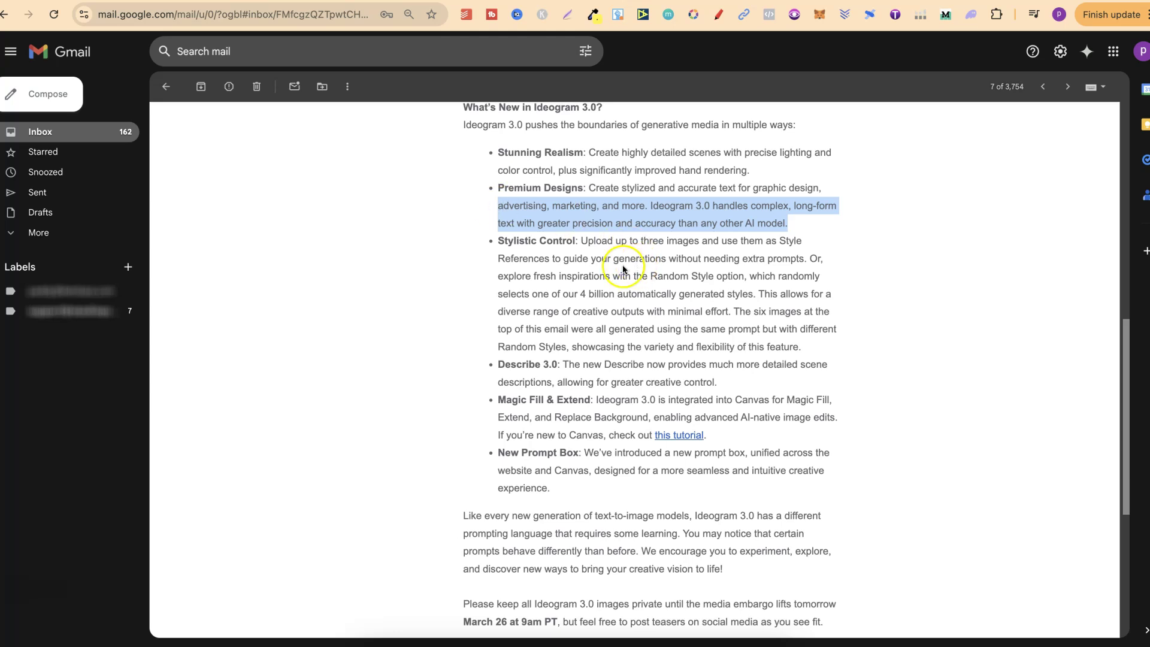
{"action": "left_click_drag", "start_coordinate": [497, 242], "coordinate": [539, 241]}
{"action": "left_click_drag", "start_coordinate": [809, 344], "coordinate": [495, 244]}
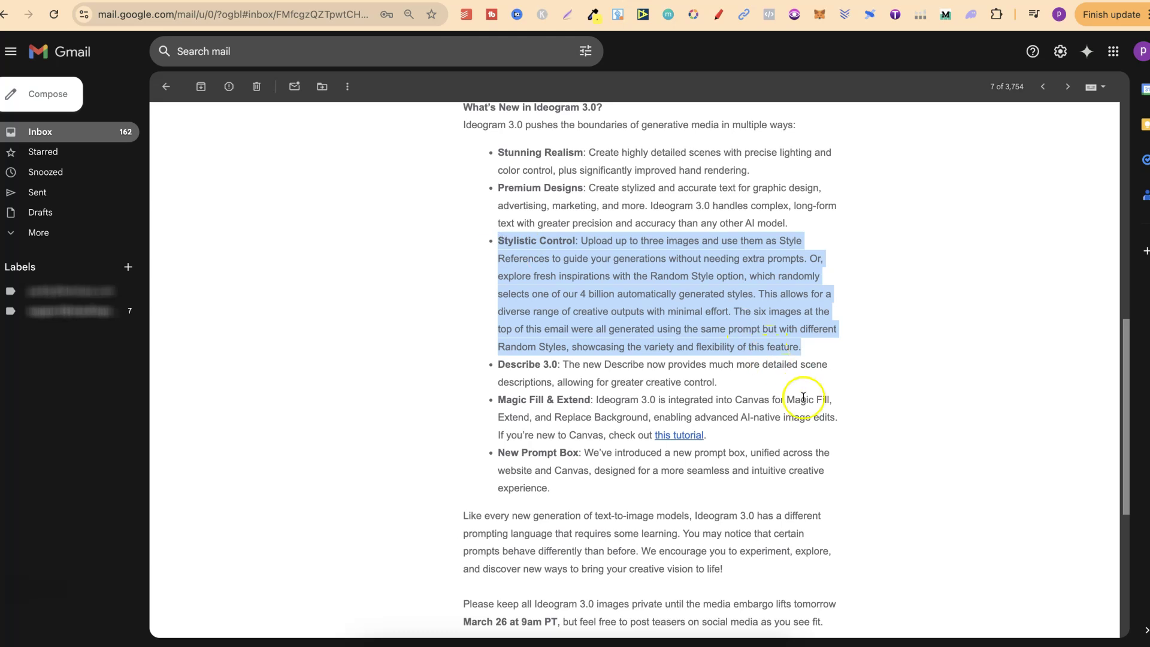
{"action": "left_click", "coordinate": [599, 372]}
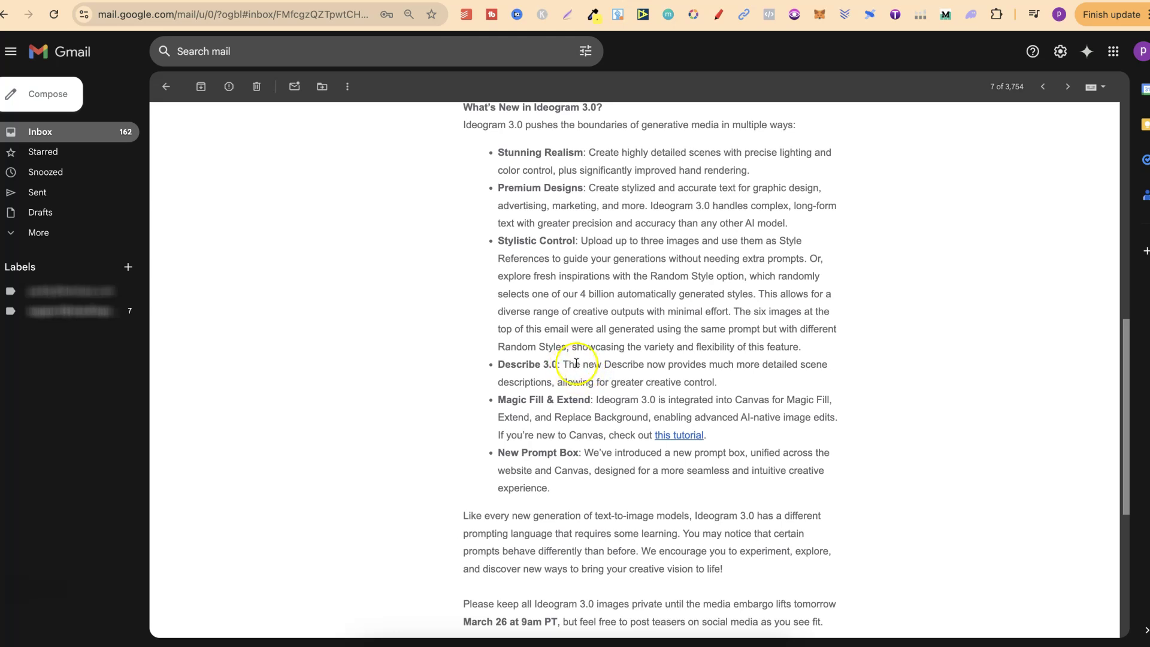
{"action": "left_click_drag", "start_coordinate": [574, 364], "coordinate": [669, 366]}
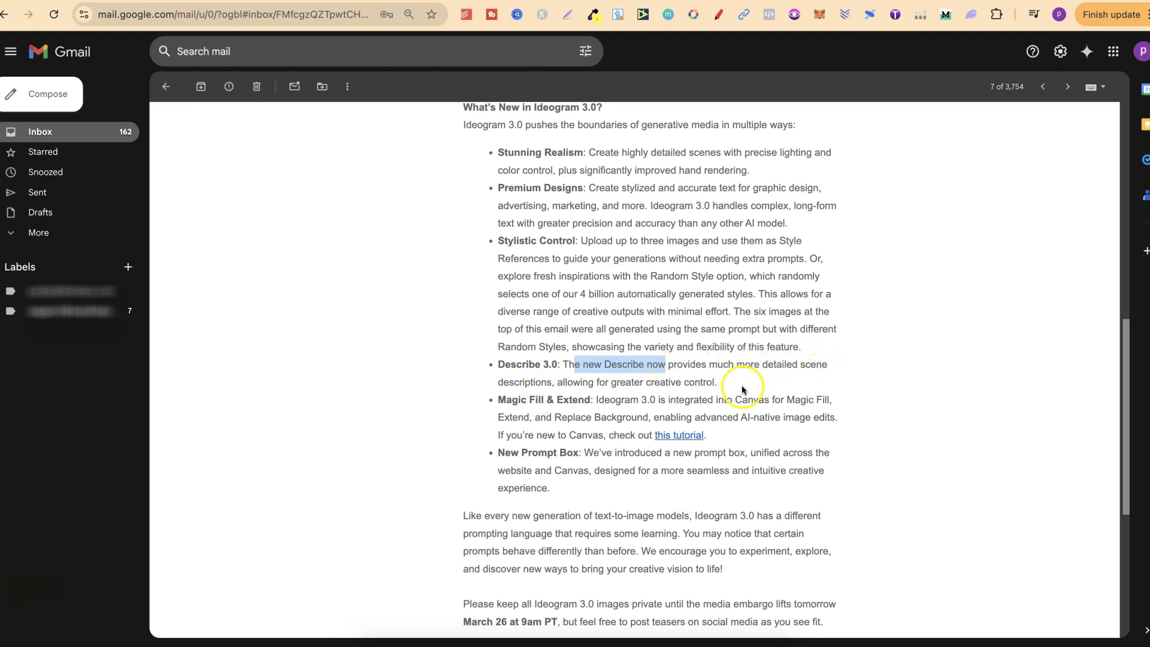
{"action": "left_click", "coordinate": [702, 378]}
{"action": "left_click_drag", "start_coordinate": [727, 382], "coordinate": [571, 380]}
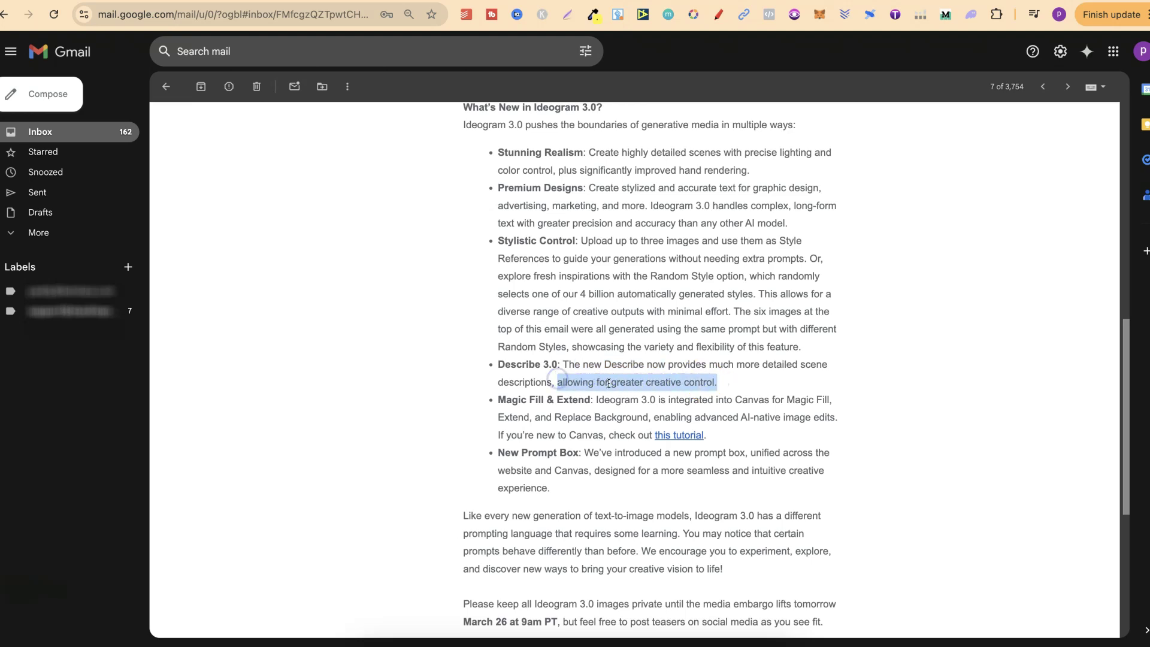
{"action": "left_click", "coordinate": [599, 419]}
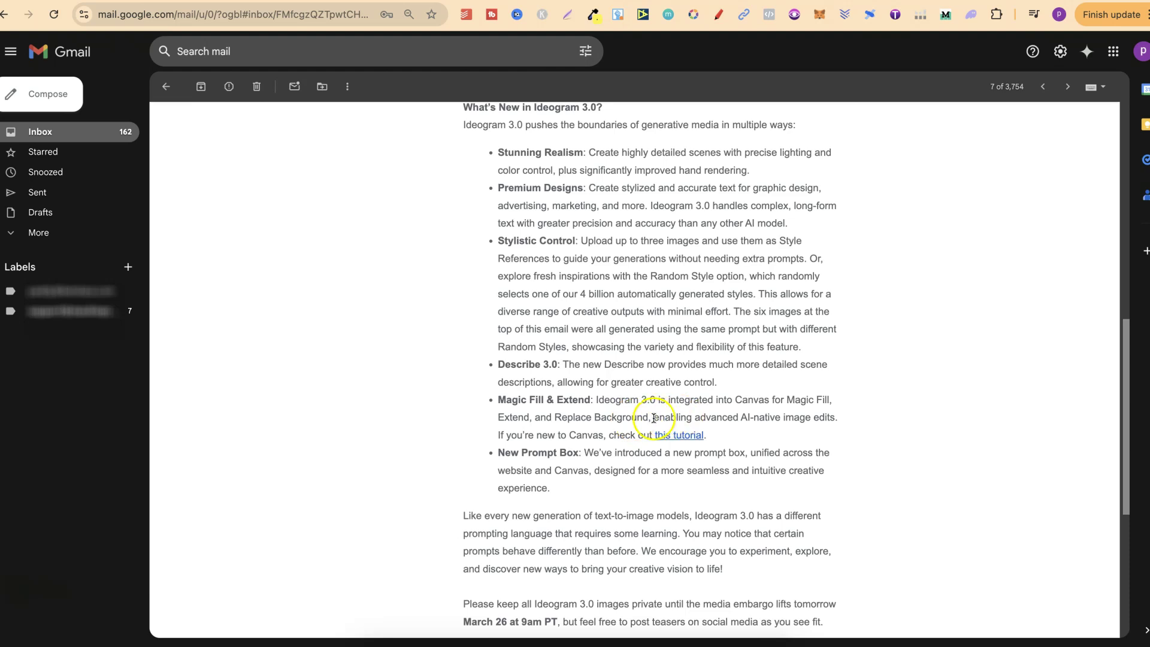
{"action": "left_click_drag", "start_coordinate": [659, 418], "coordinate": [766, 429]}
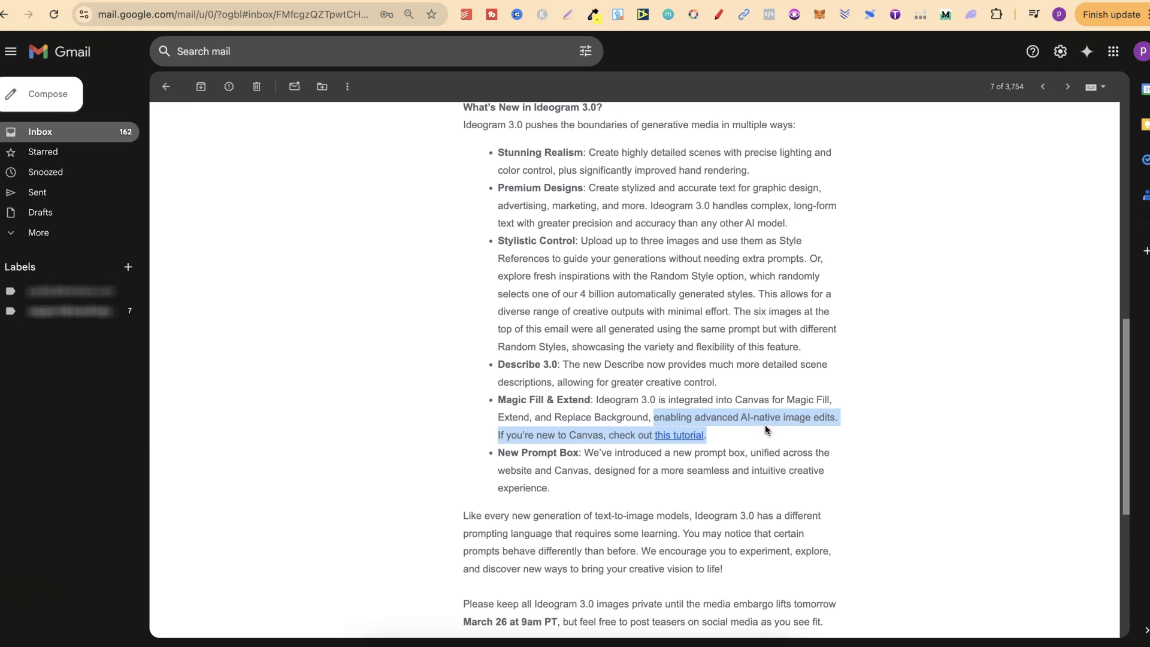
{"action": "left_click", "coordinate": [748, 434]}
{"action": "left_click_drag", "start_coordinate": [748, 434], "coordinate": [489, 402]}
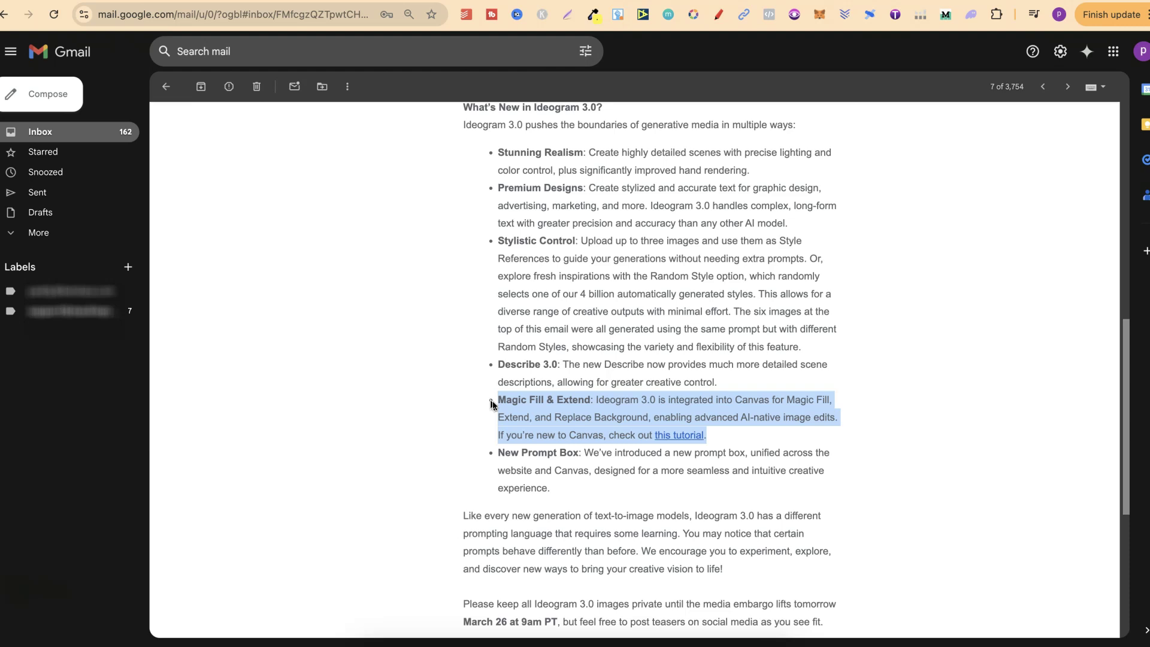
{"action": "left_click", "coordinate": [601, 488]}
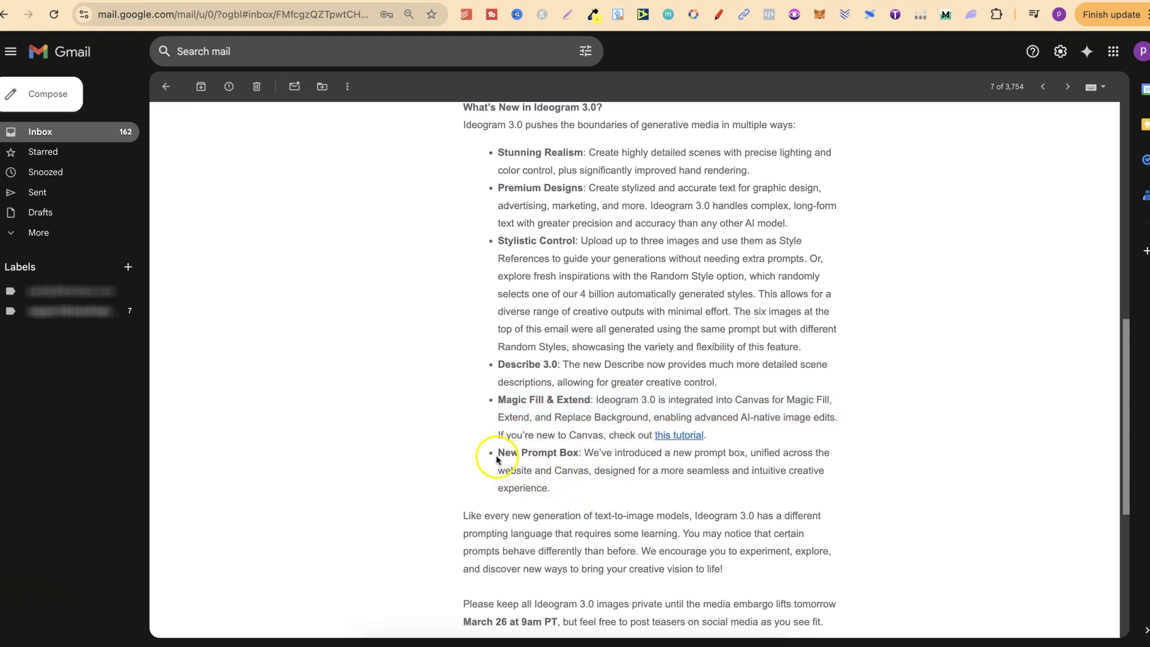
{"action": "left_click_drag", "start_coordinate": [505, 456], "coordinate": [575, 459]}
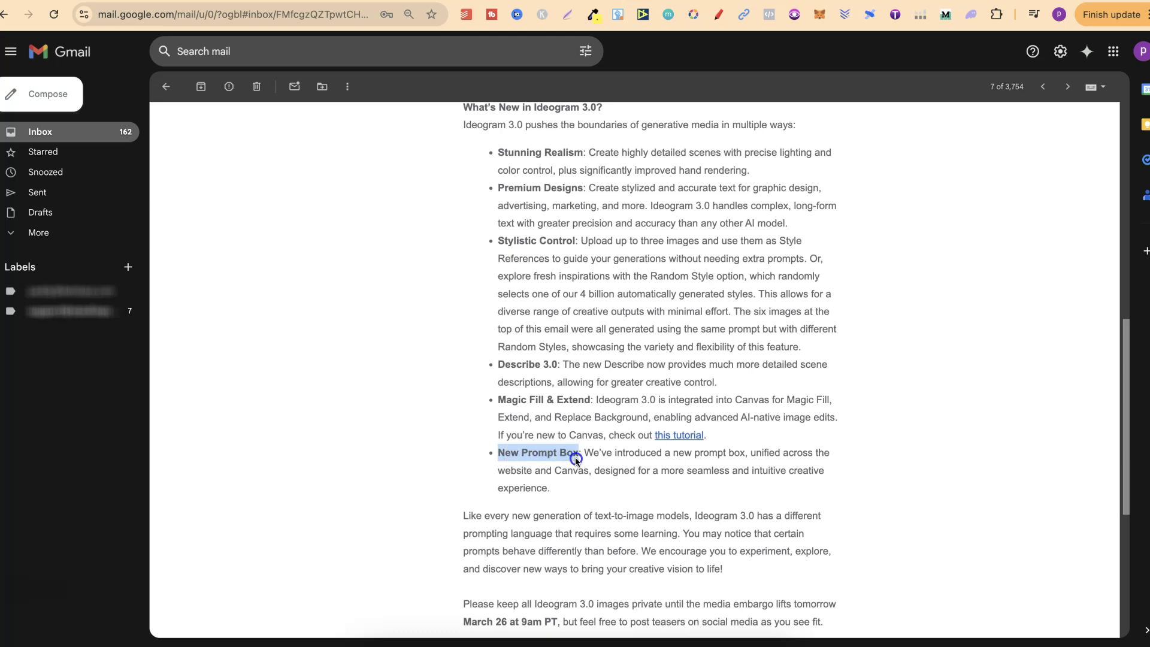
{"action": "left_click", "coordinate": [639, 479]}
{"action": "left_click_drag", "start_coordinate": [611, 448], "coordinate": [746, 453]}
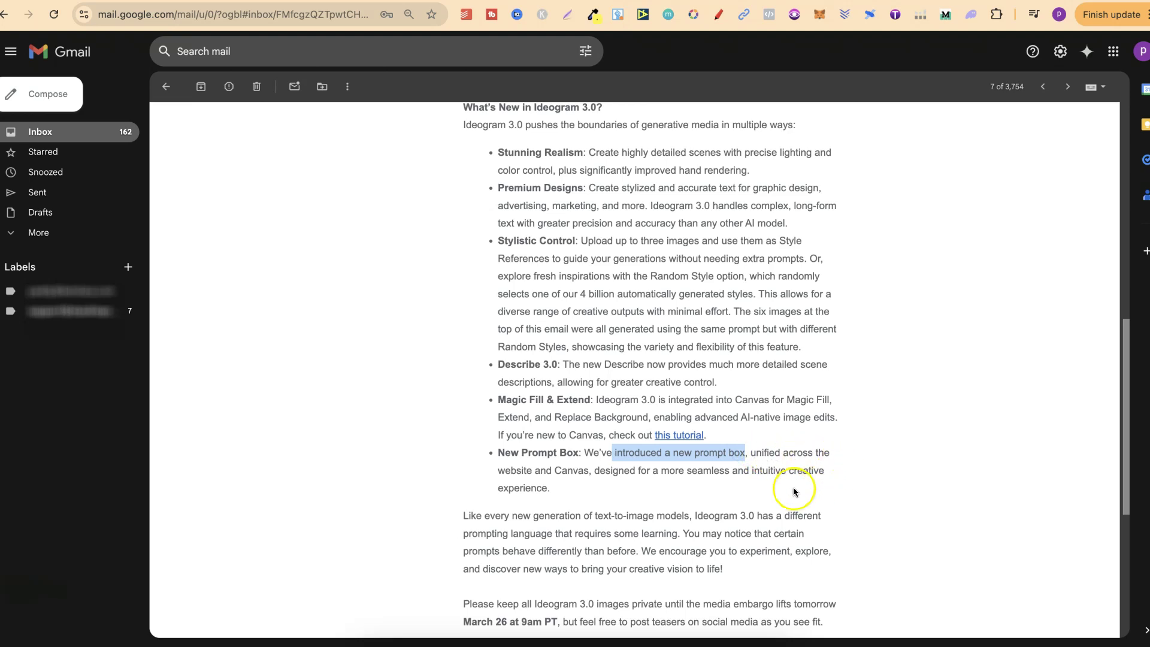
{"action": "left_click", "coordinate": [616, 495]}
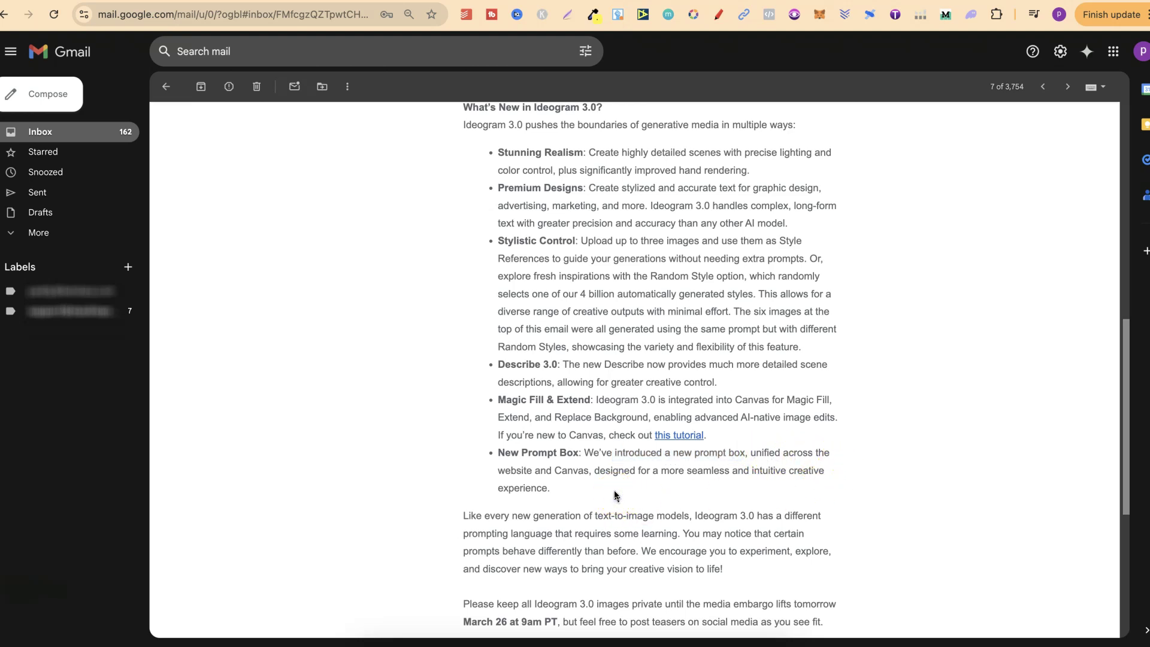
{"action": "left_click", "coordinate": [593, 471]}
{"action": "left_click_drag", "start_coordinate": [592, 471], "coordinate": [619, 483]}
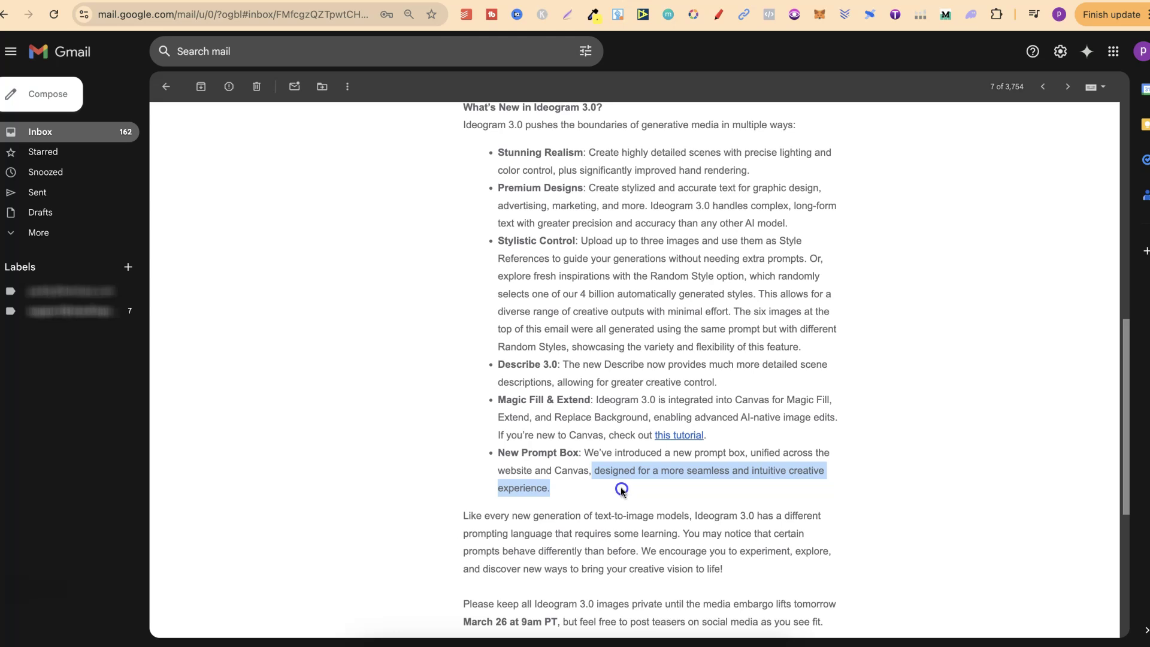
{"action": "left_click", "coordinate": [886, 494]}
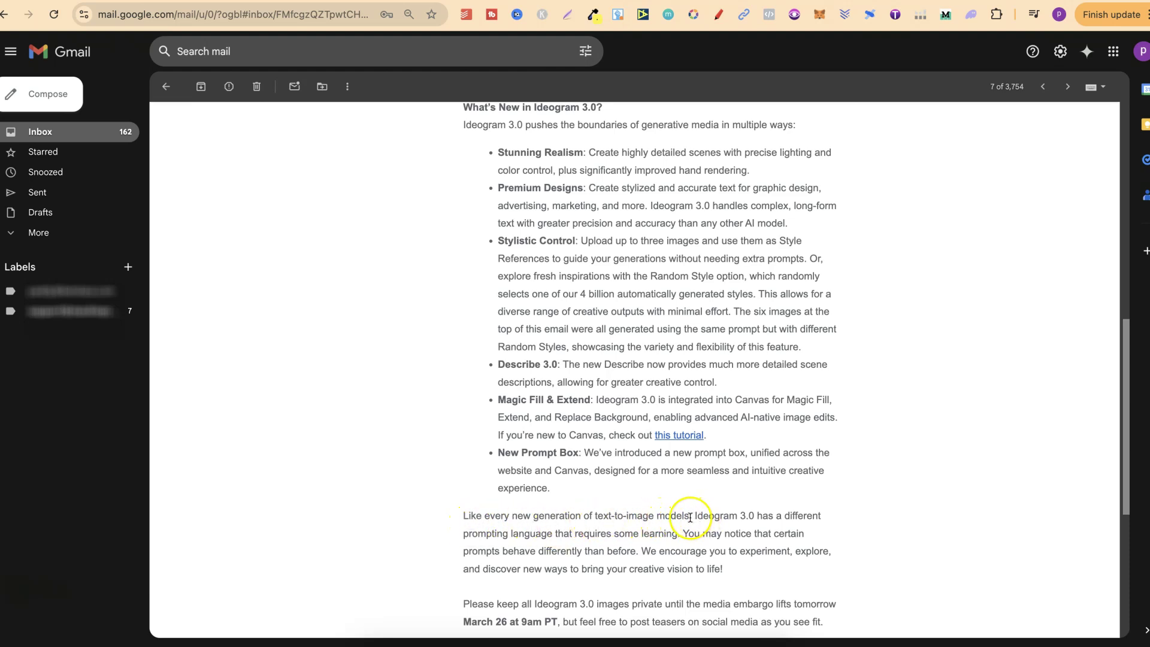
{"action": "left_click_drag", "start_coordinate": [689, 517], "coordinate": [751, 518]}
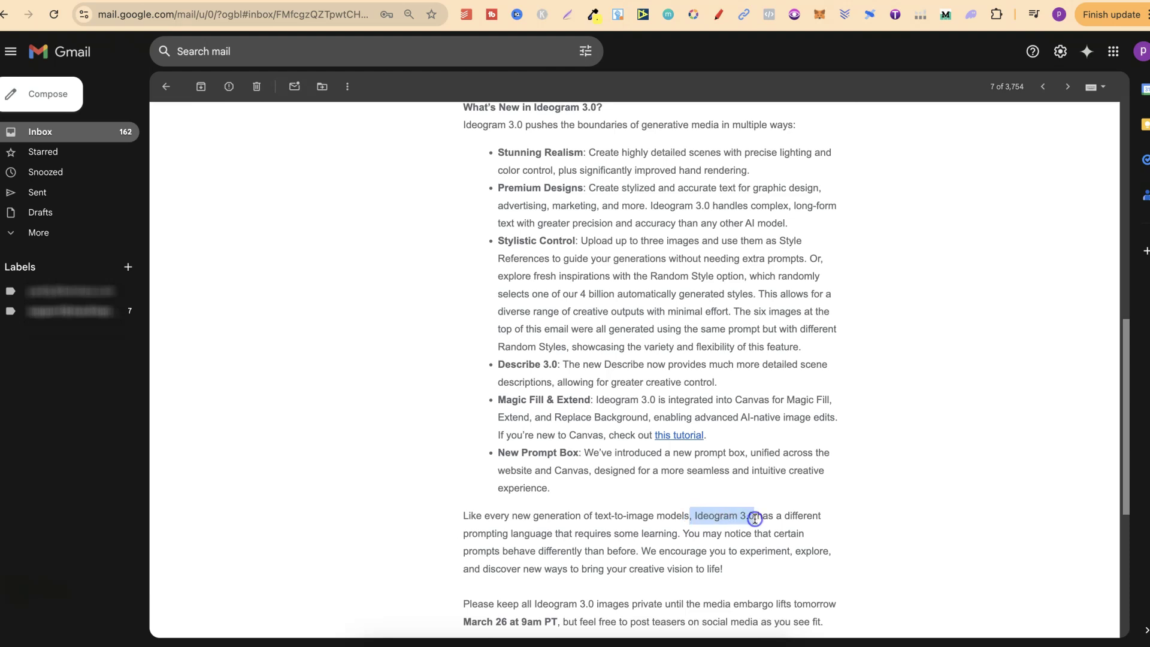
{"action": "left_click", "coordinate": [860, 518]}
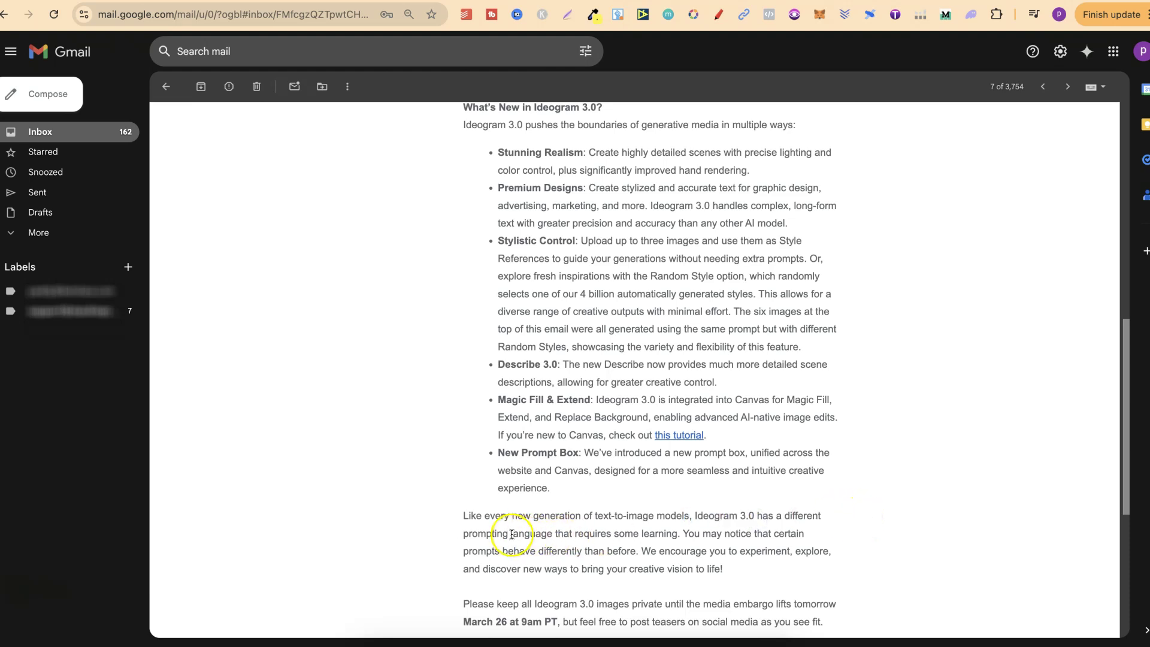
{"action": "left_click", "coordinate": [680, 536]}
{"action": "left_click_drag", "start_coordinate": [674, 533], "coordinate": [593, 511]}
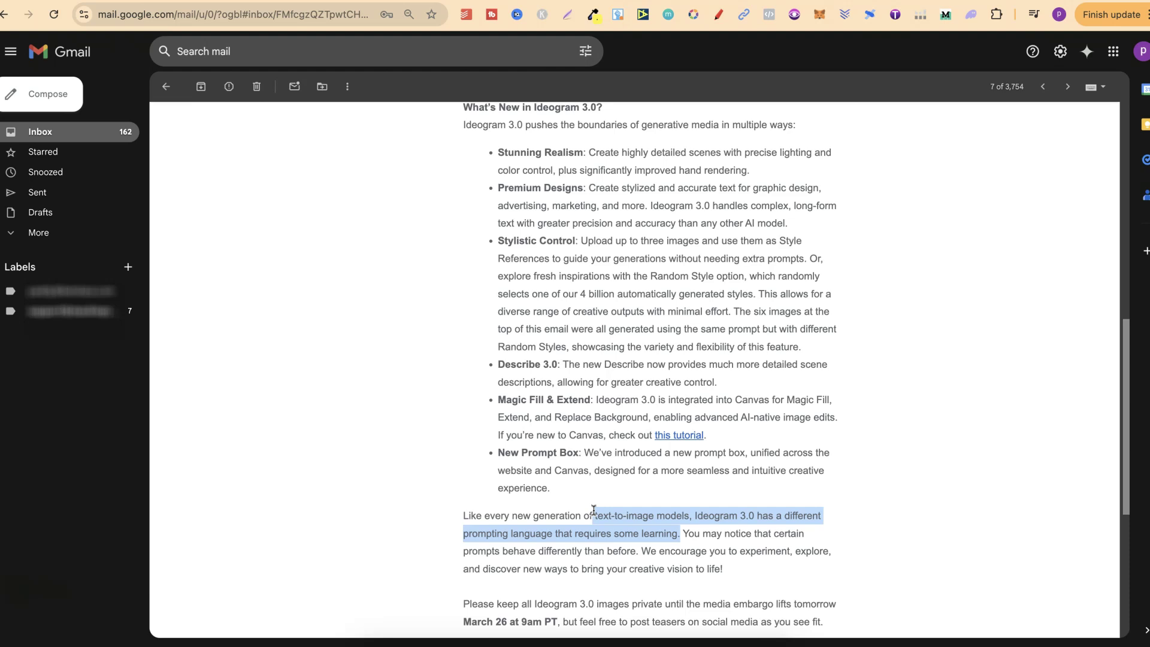
{"action": "left_click", "coordinate": [855, 550]}
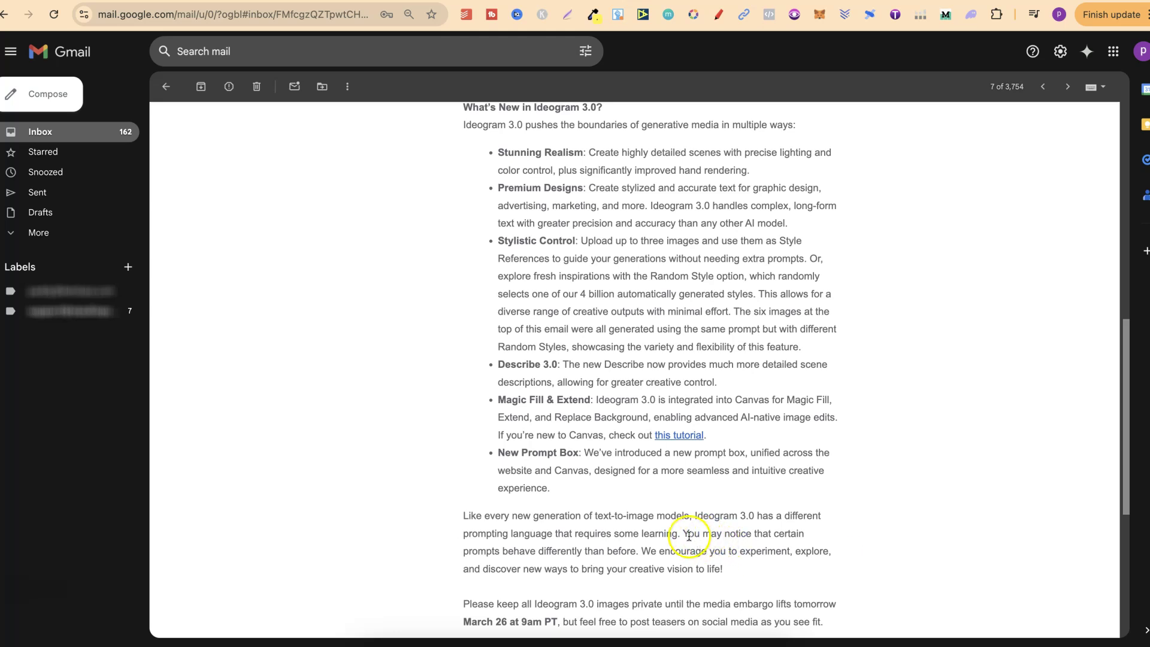
{"action": "left_click_drag", "start_coordinate": [683, 535], "coordinate": [764, 566]}
{"action": "left_click", "coordinate": [761, 567]}
Go back to the Ideogram private gallery and switch to the Public gallery tab
{"action": "key", "text": "super+bracketleft"}
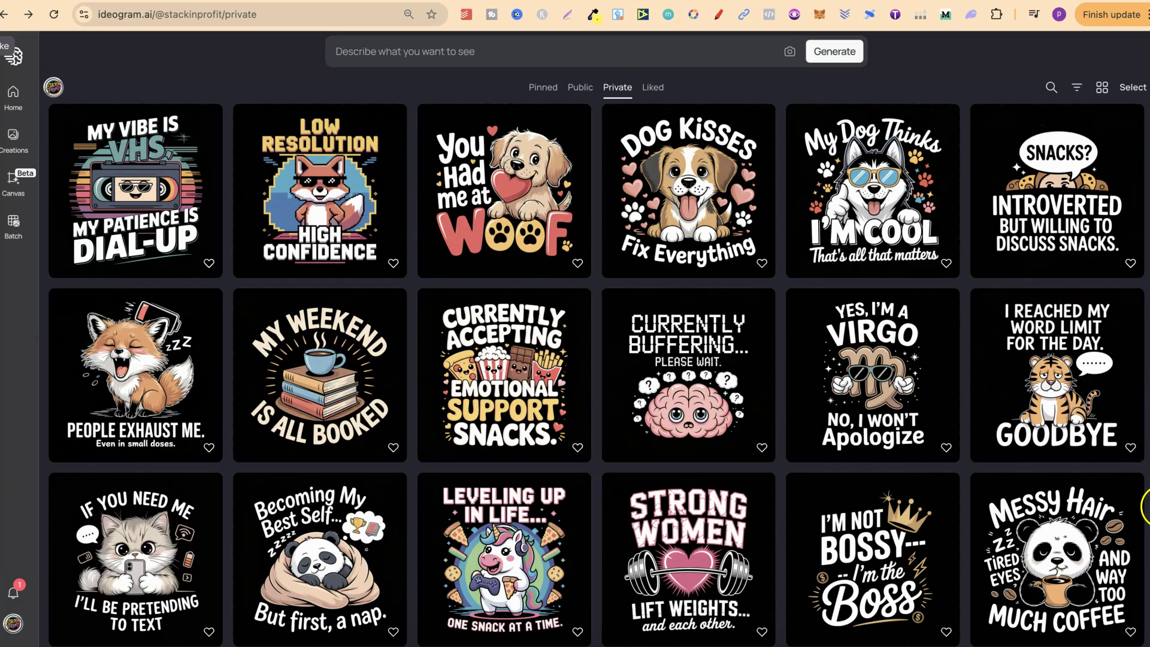
{"action": "scroll", "coordinate": [1145, 545], "scroll_direction": "down", "scroll_amount": 3}
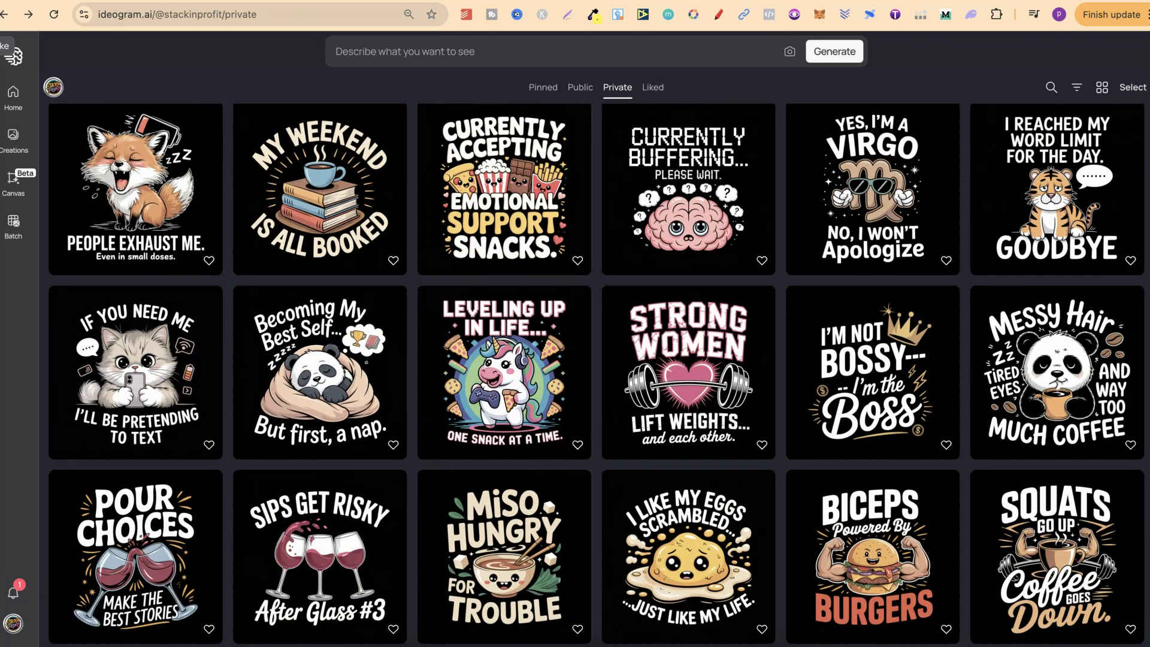
{"action": "left_click", "coordinate": [579, 88]}
{"action": "scroll", "coordinate": [584, 216], "scroll_direction": "up", "scroll_amount": 3}
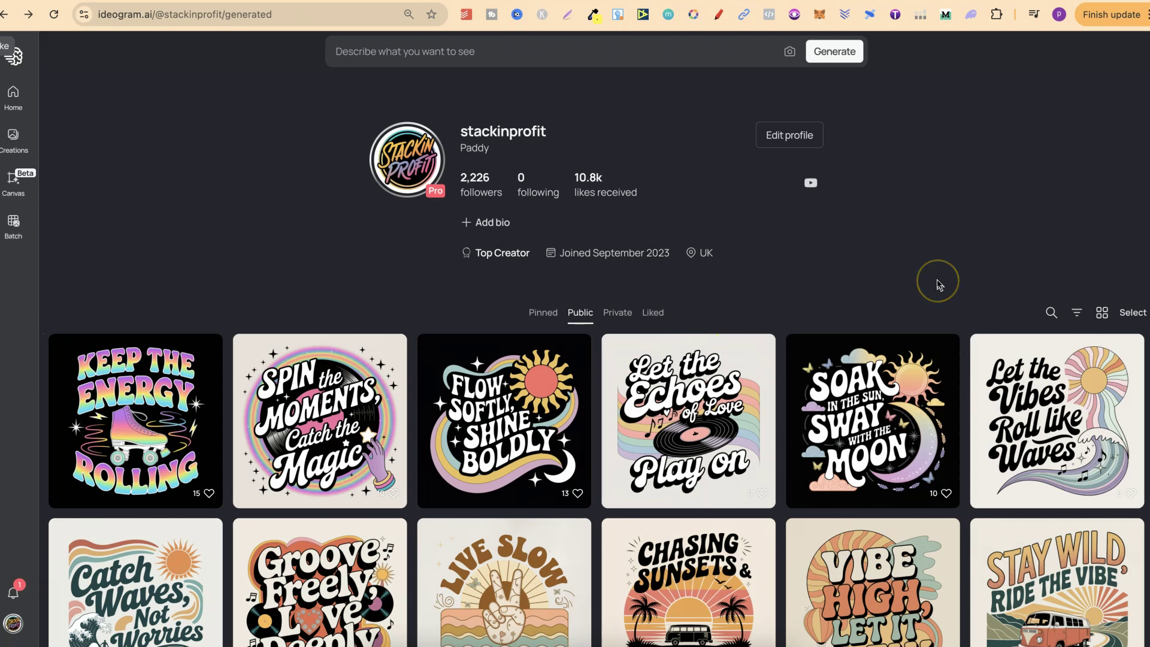
Scroll through the public gallery of retro pastel designs
{"action": "scroll", "coordinate": [937, 282], "scroll_direction": "down", "scroll_amount": 2}
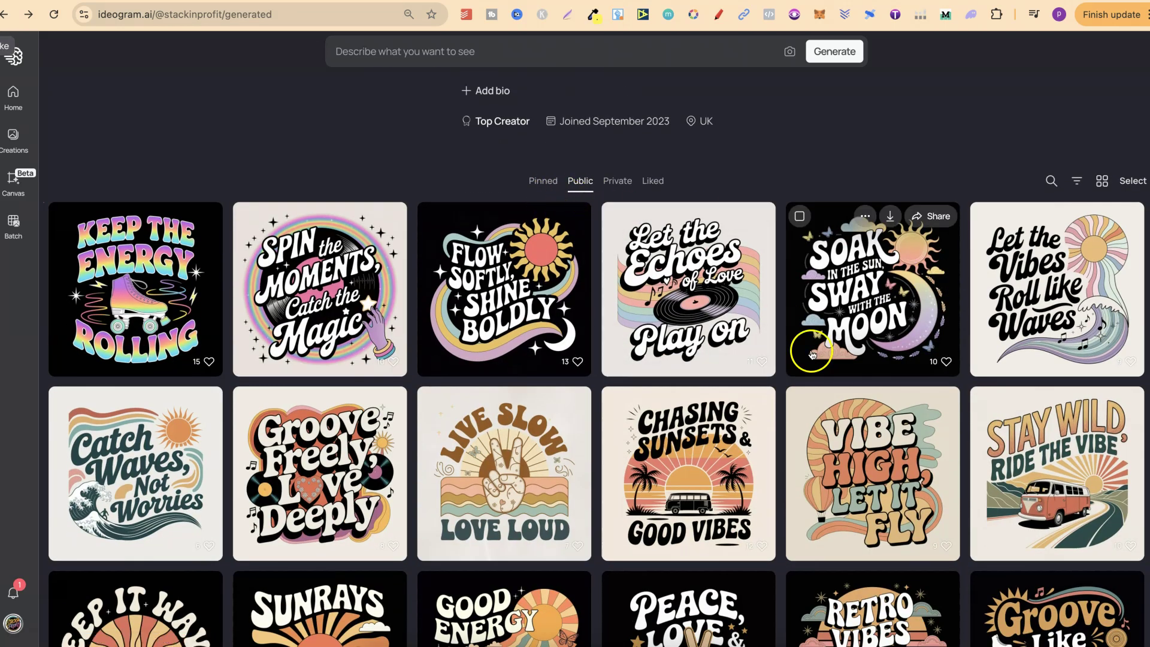
{"action": "scroll", "coordinate": [812, 354], "scroll_direction": "down", "scroll_amount": 12}
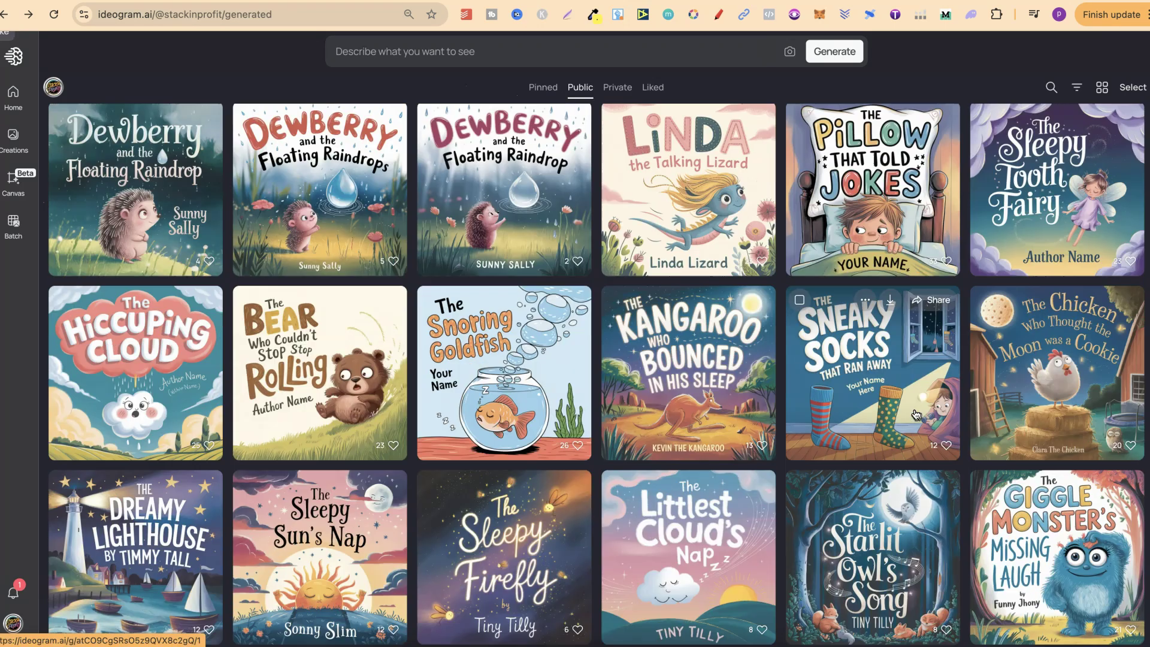
{"action": "scroll", "coordinate": [915, 414], "scroll_direction": "down", "scroll_amount": 1}
{"action": "scroll", "coordinate": [916, 414], "scroll_direction": "down", "scroll_amount": 3}
{"action": "scroll", "coordinate": [915, 415], "scroll_direction": "up", "scroll_amount": 15}
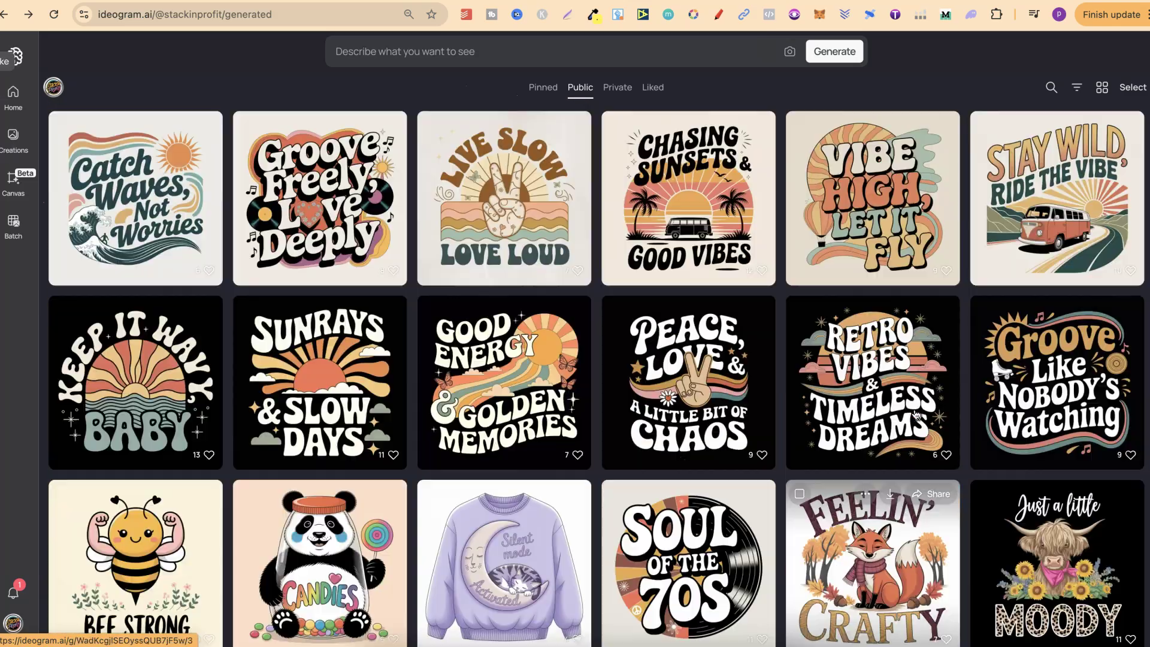
{"action": "scroll", "coordinate": [916, 415], "scroll_direction": "down", "scroll_amount": 15}
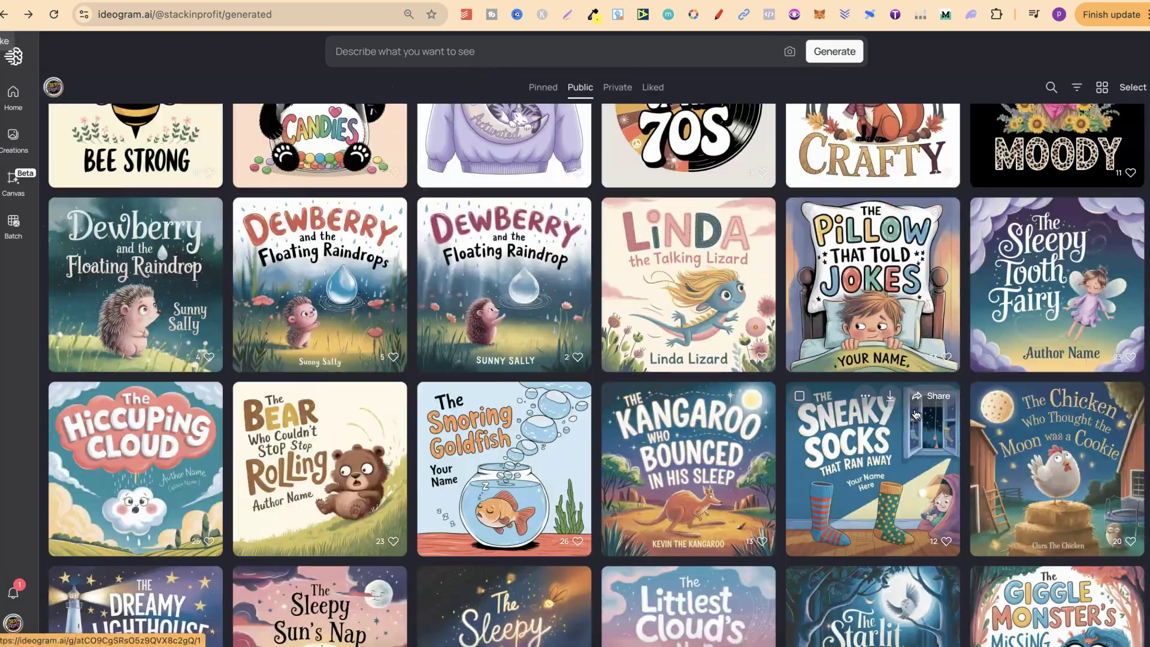
{"action": "scroll", "coordinate": [916, 415], "scroll_direction": "down", "scroll_amount": 15}
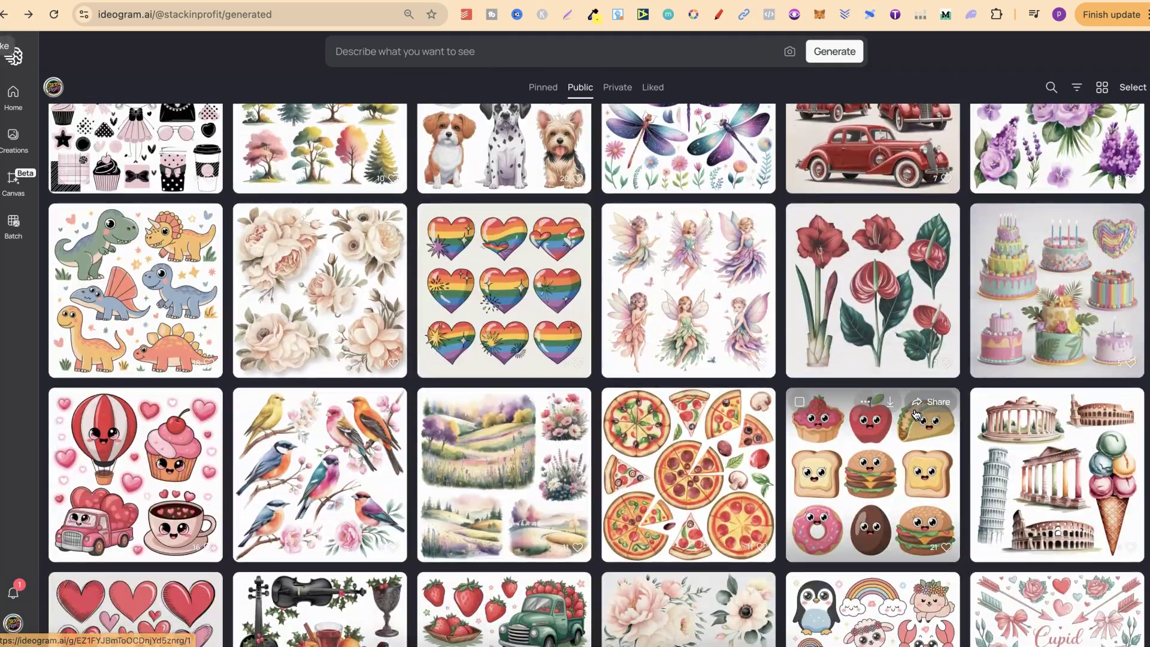
{"action": "scroll", "coordinate": [915, 415], "scroll_direction": "down", "scroll_amount": 15}
{"action": "scroll", "coordinate": [916, 414], "scroll_direction": "up", "scroll_amount": 20}
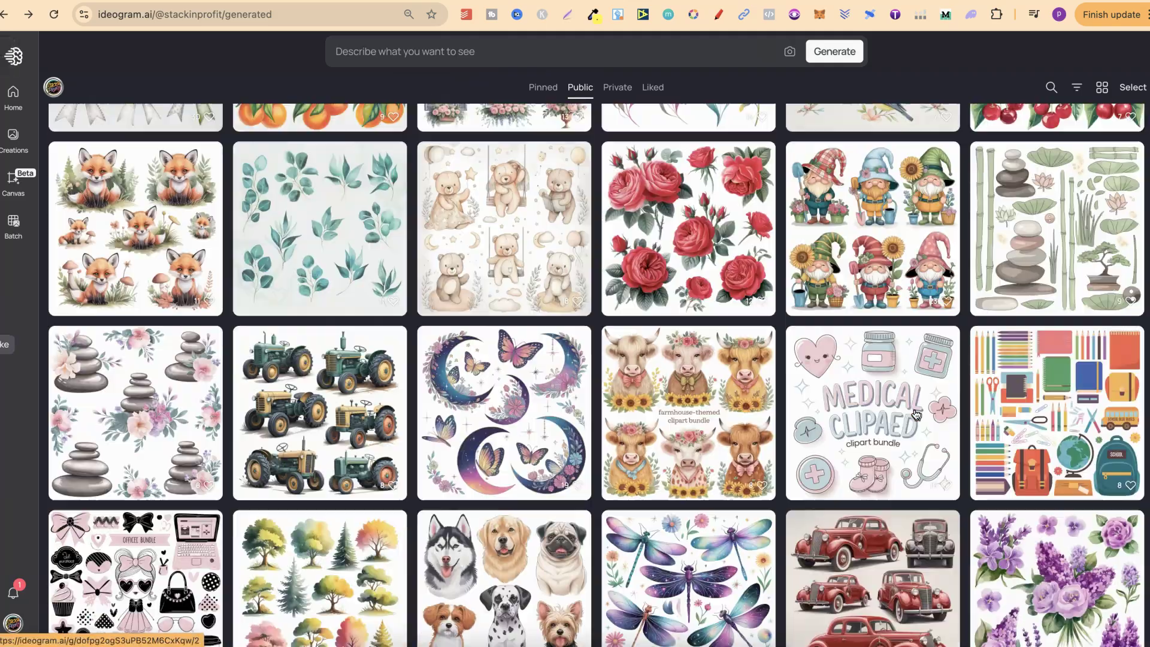
{"action": "scroll", "coordinate": [916, 415], "scroll_direction": "up", "scroll_amount": 2}
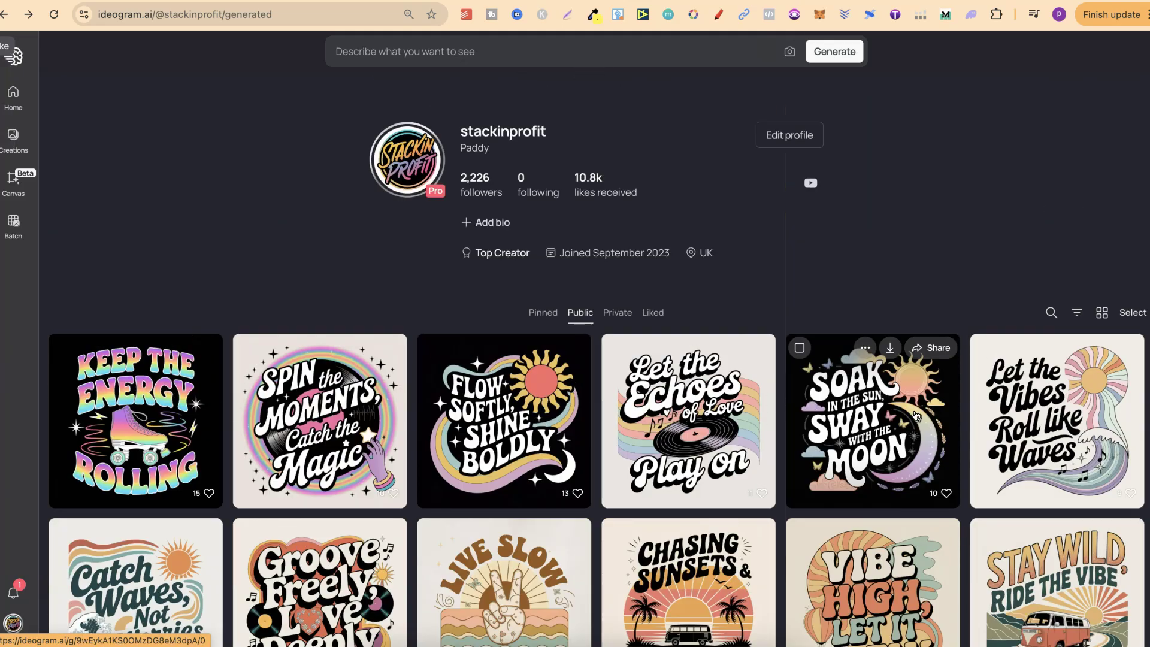
{"action": "scroll", "coordinate": [874, 360], "scroll_direction": "down", "scroll_amount": 3}
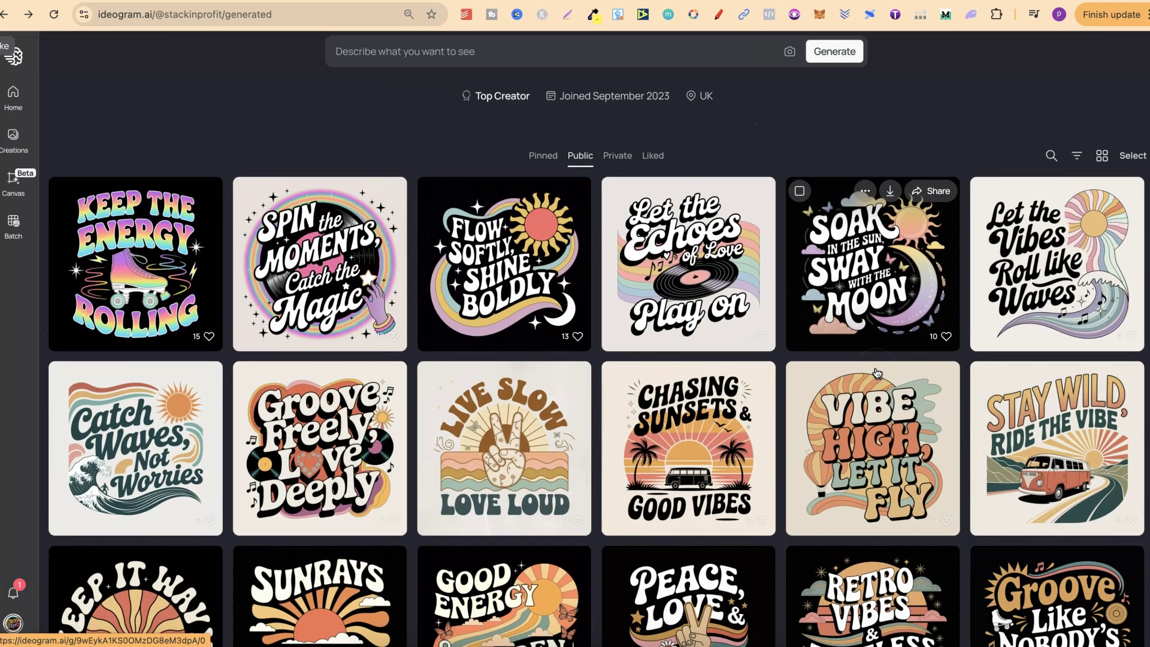
Switch back to the Private tab and scroll to its top row
{"action": "left_click", "coordinate": [606, 155]}
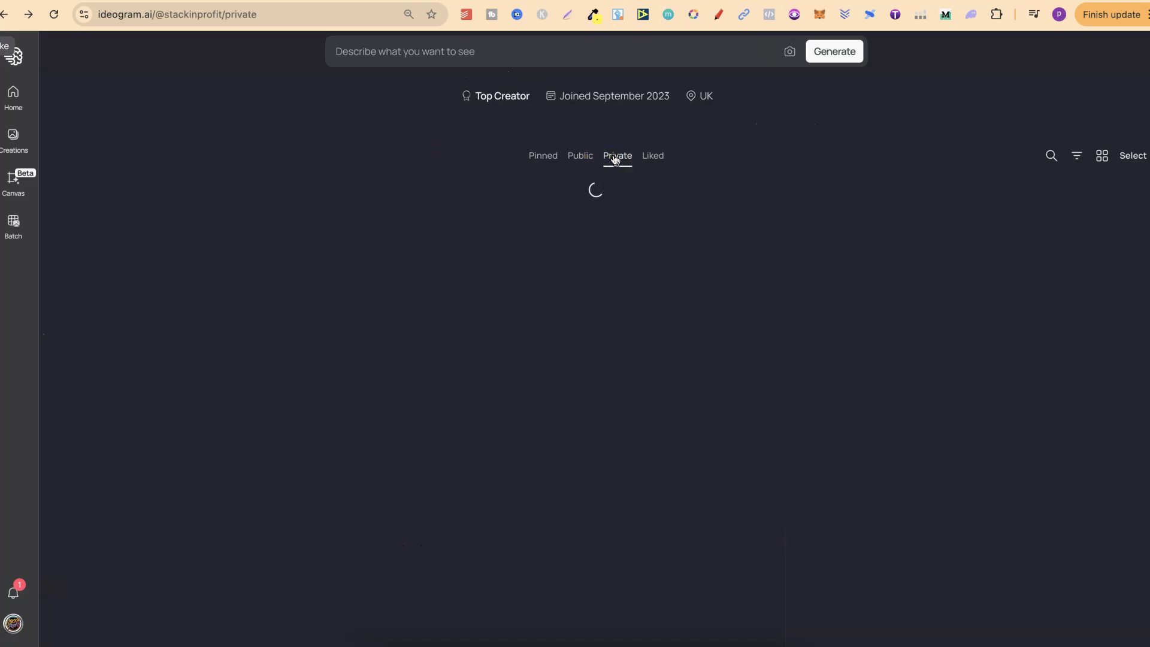
{"action": "scroll", "coordinate": [875, 390], "scroll_direction": "down", "scroll_amount": 10}
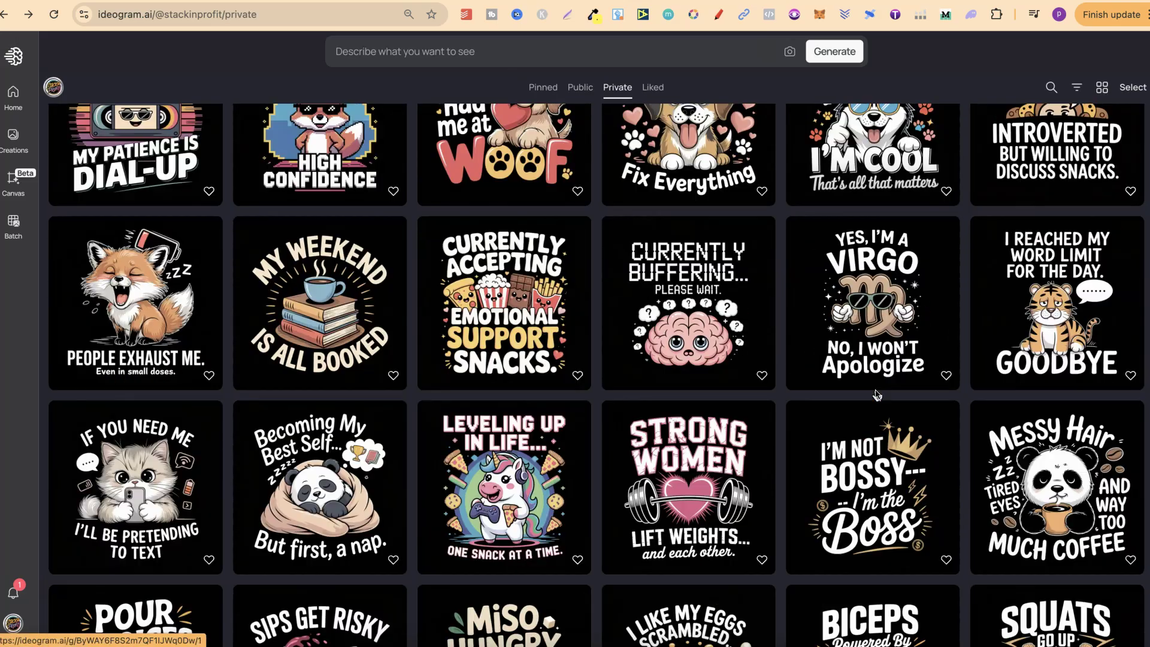
{"action": "scroll", "coordinate": [876, 395], "scroll_direction": "down", "scroll_amount": 3}
{"action": "scroll", "coordinate": [877, 394], "scroll_direction": "up", "scroll_amount": 4}
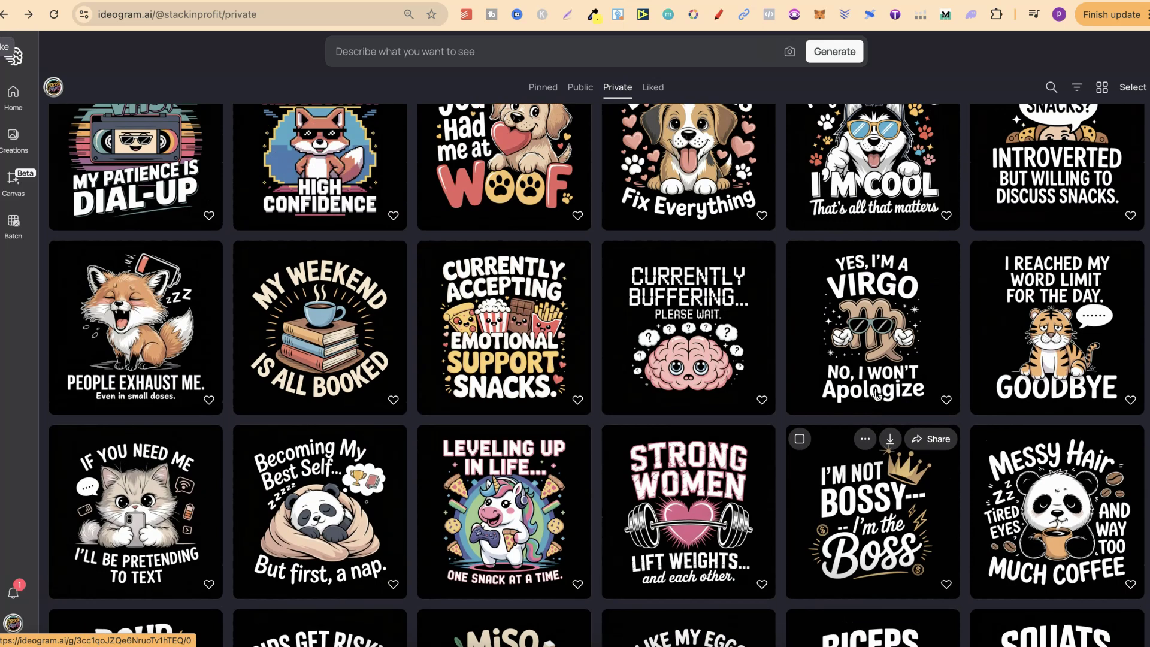
{"action": "scroll", "coordinate": [876, 394], "scroll_direction": "up", "scroll_amount": 1}
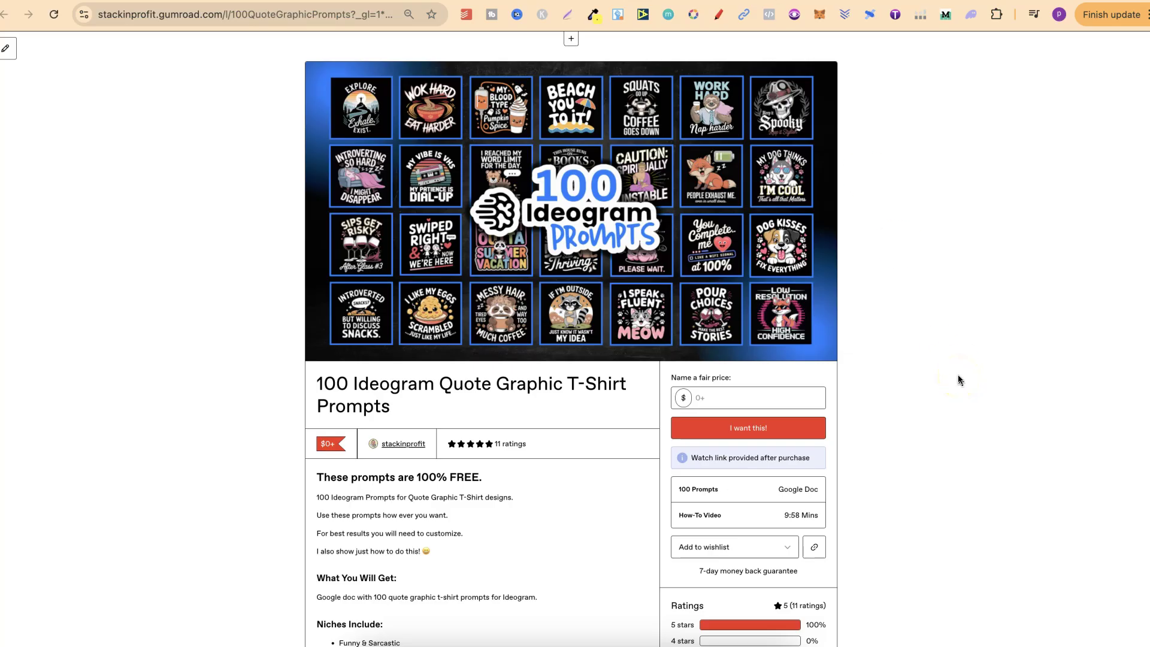
Select the whole Niches Include list, from Funny & Sarcastic to Spiritual, on the Gumroad page
{"action": "scroll", "coordinate": [959, 380], "scroll_direction": "down", "scroll_amount": 3}
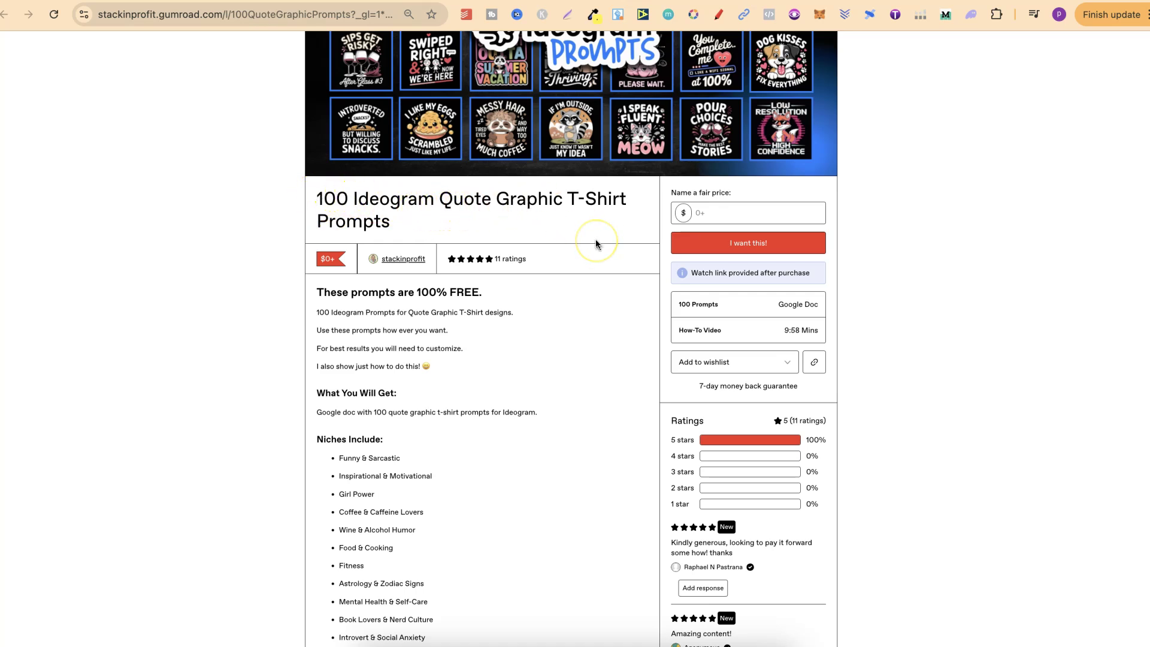
{"action": "scroll", "coordinate": [595, 239], "scroll_direction": "down", "scroll_amount": 3}
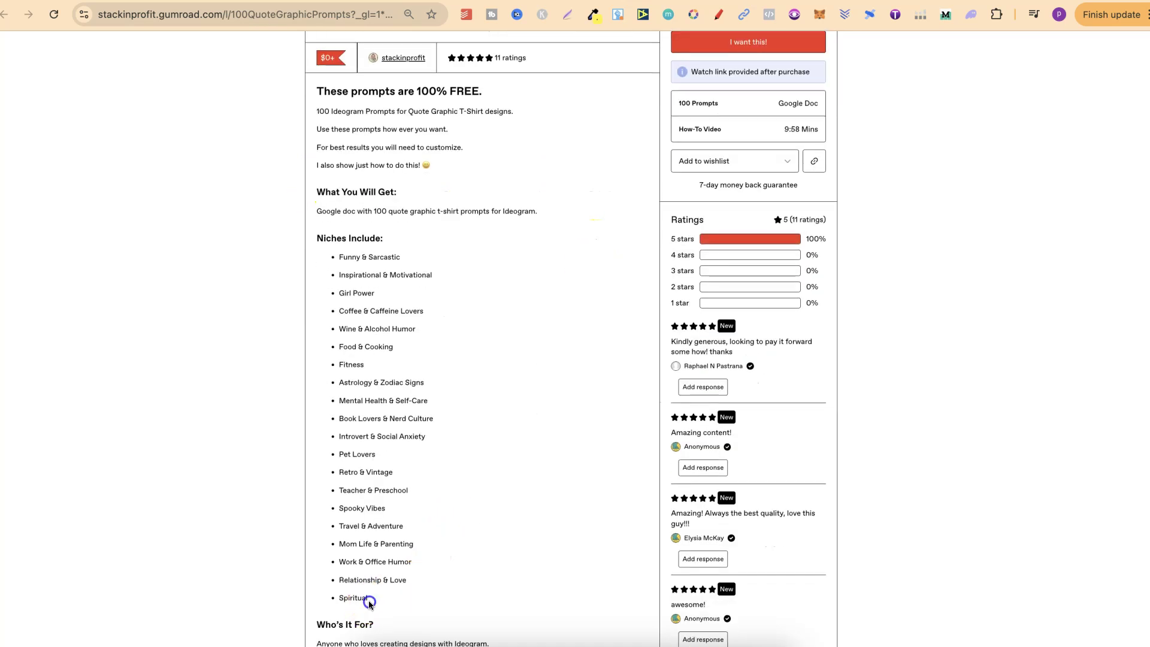
{"action": "left_click_drag", "start_coordinate": [369, 603], "coordinate": [329, 252]}
{"action": "scroll", "coordinate": [497, 266], "scroll_direction": "up", "scroll_amount": 5}
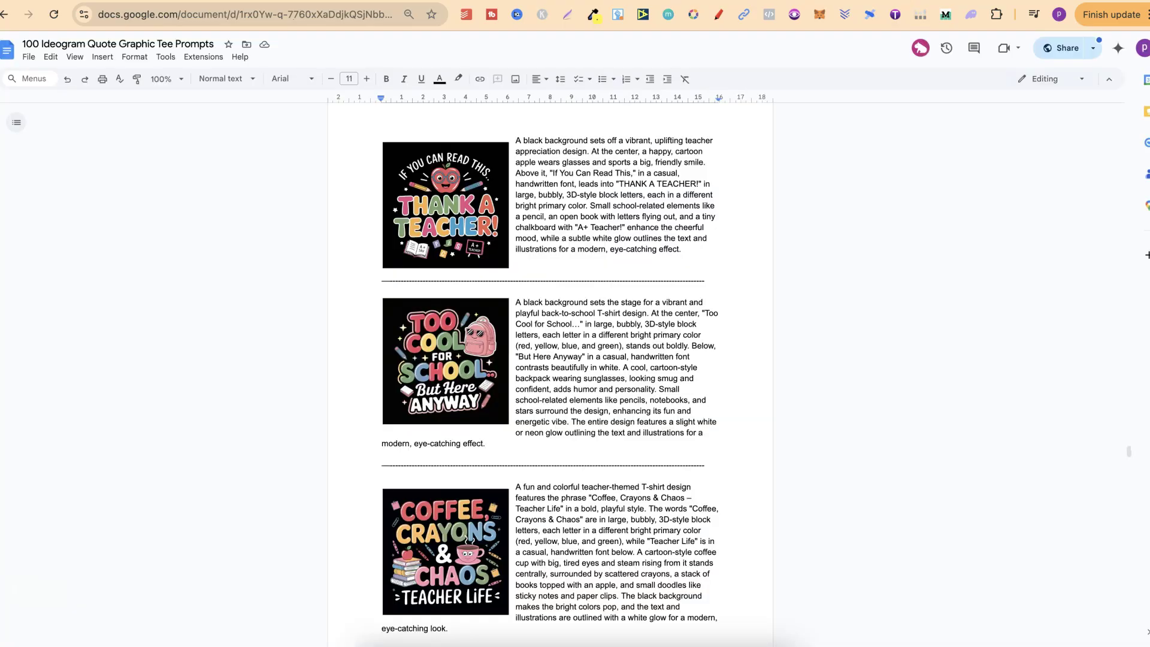
Scroll the tee prompts Google Doc down to Pet Lovers, then return to the Ideogram gallery
{"action": "scroll", "coordinate": [760, 268], "scroll_direction": "down", "scroll_amount": 20}
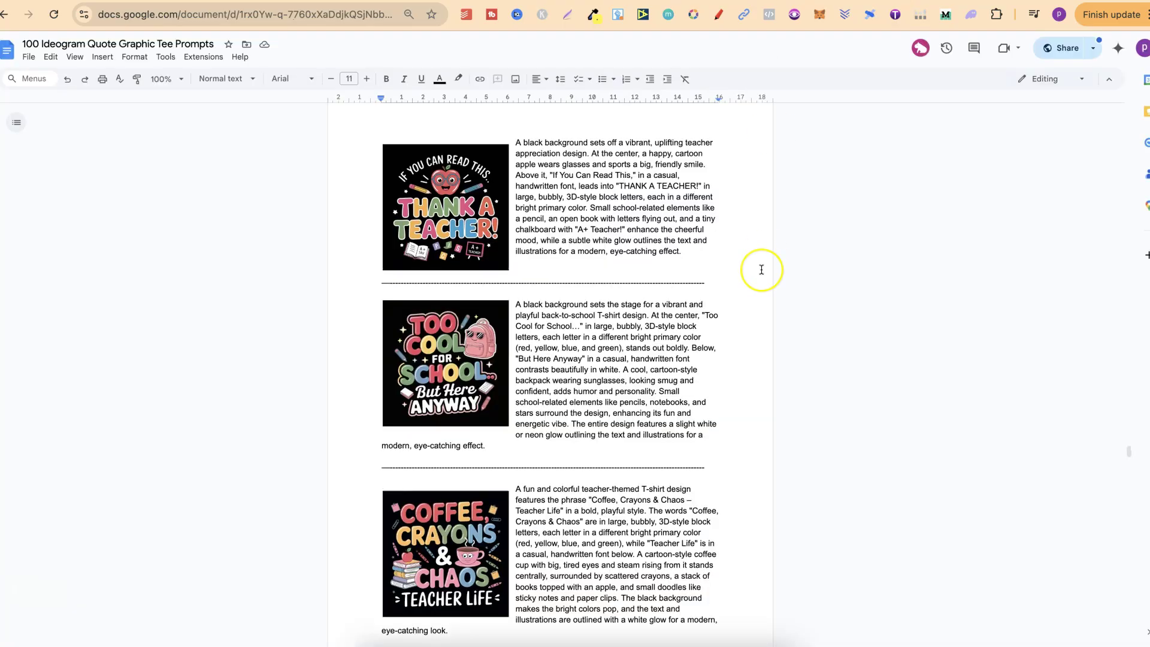
{"action": "scroll", "coordinate": [761, 269], "scroll_direction": "up", "scroll_amount": 20}
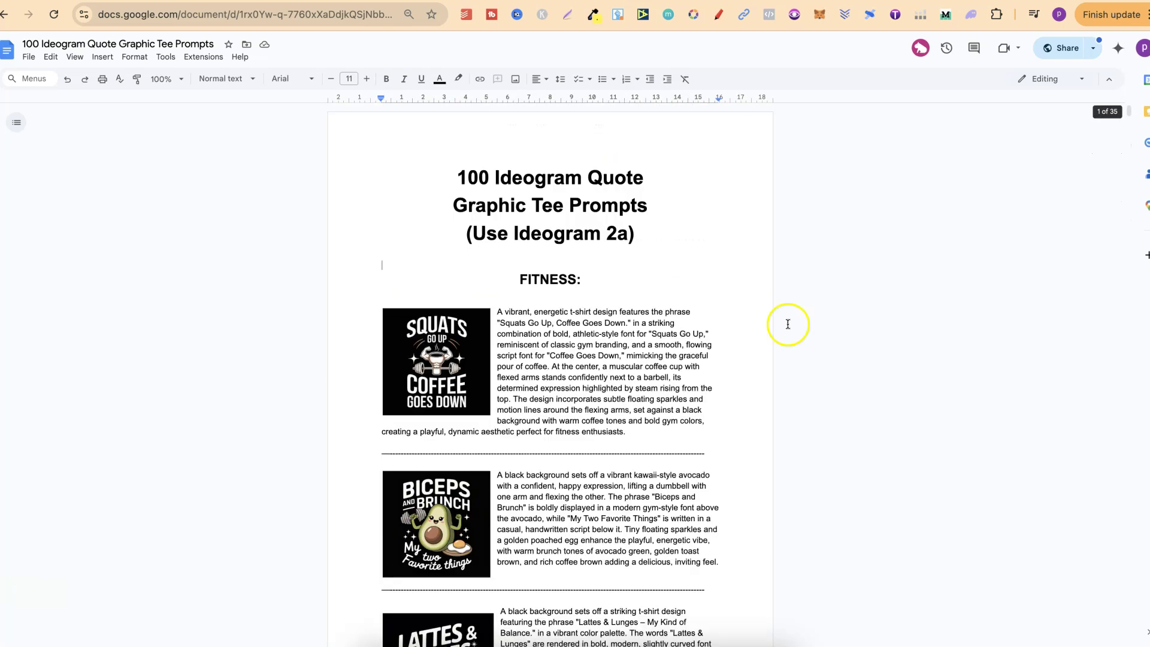
{"action": "scroll", "coordinate": [822, 422], "scroll_direction": "down", "scroll_amount": 20}
{"action": "scroll", "coordinate": [822, 427], "scroll_direction": "down", "scroll_amount": 15}
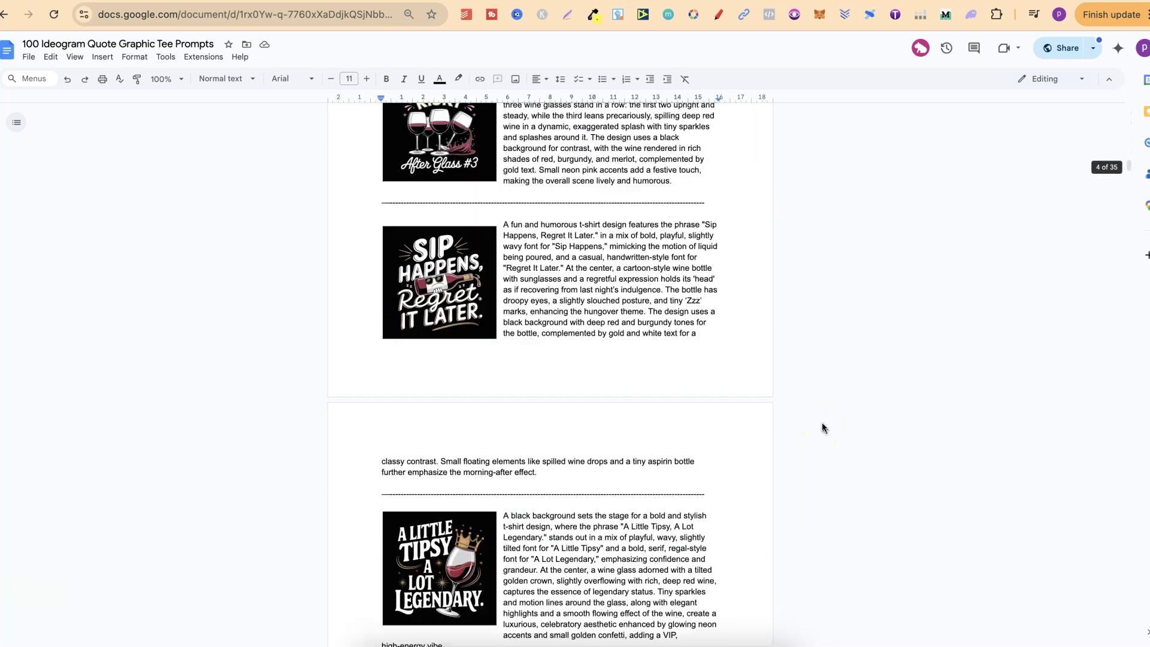
{"action": "scroll", "coordinate": [822, 427], "scroll_direction": "down", "scroll_amount": 20}
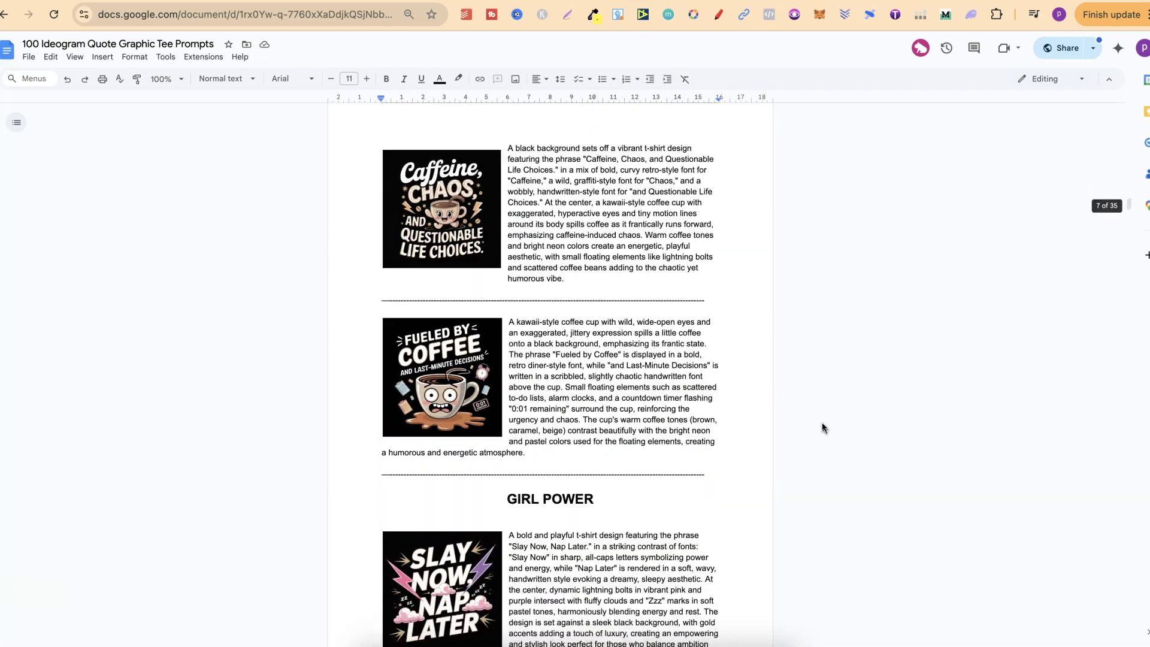
{"action": "scroll", "coordinate": [822, 427], "scroll_direction": "down", "scroll_amount": 20}
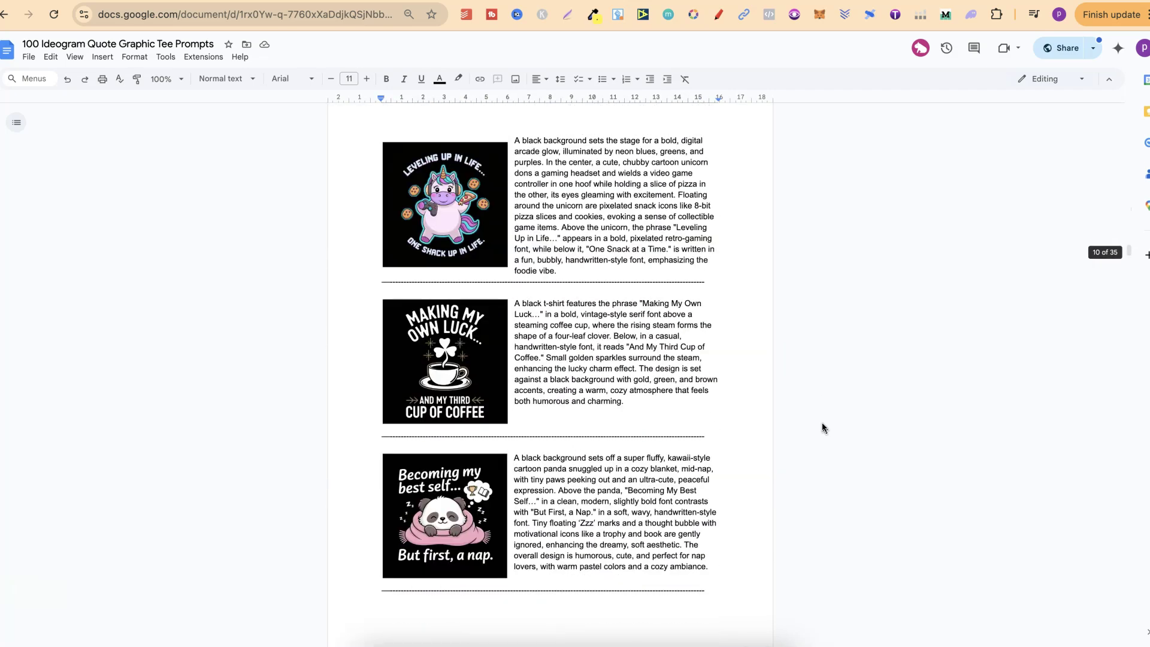
{"action": "scroll", "coordinate": [821, 427], "scroll_direction": "down", "scroll_amount": 20}
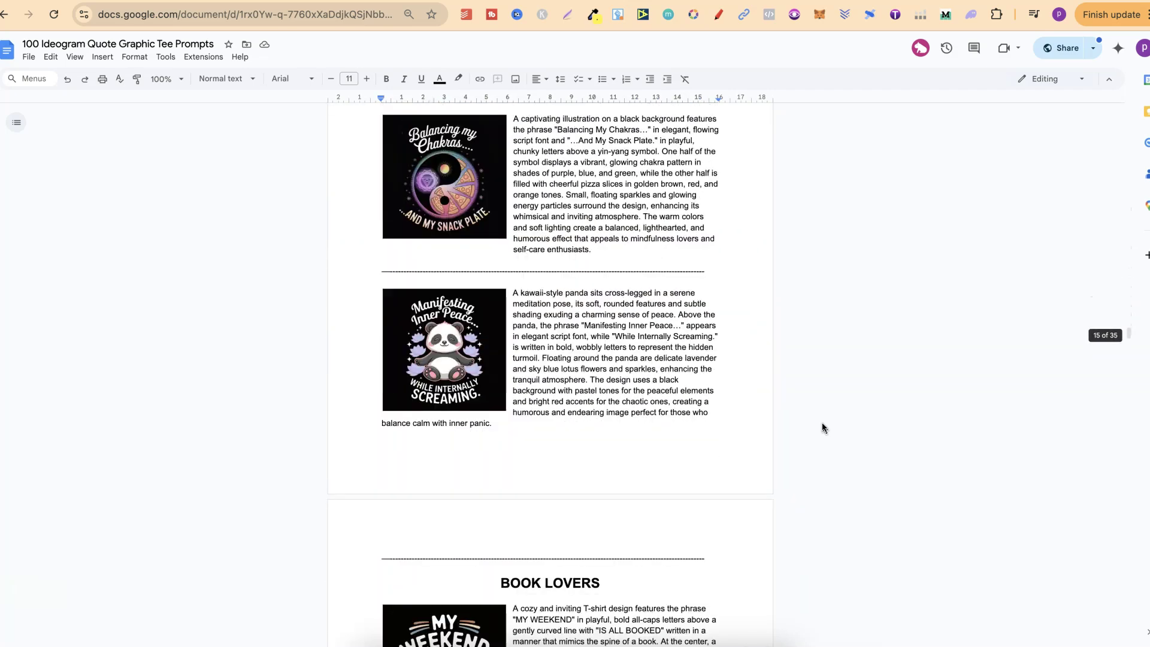
{"action": "scroll", "coordinate": [822, 428], "scroll_direction": "down", "scroll_amount": 20}
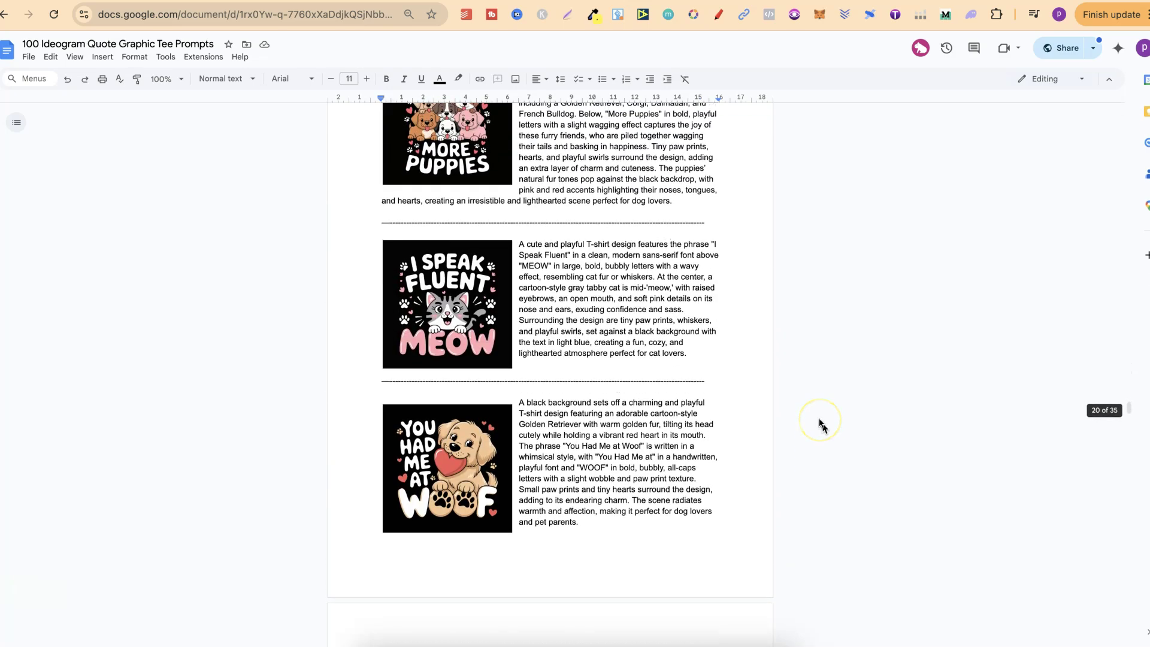
{"action": "scroll", "coordinate": [822, 424], "scroll_direction": "up", "scroll_amount": 8}
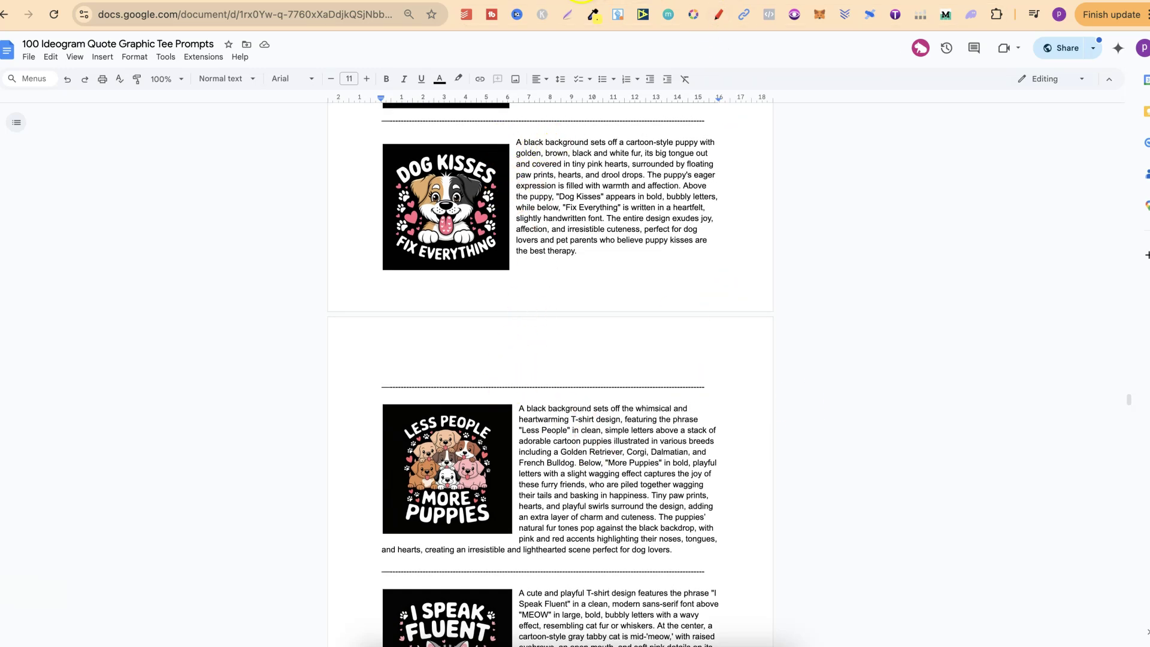
{"action": "key", "text": "ctrl+Tab"}
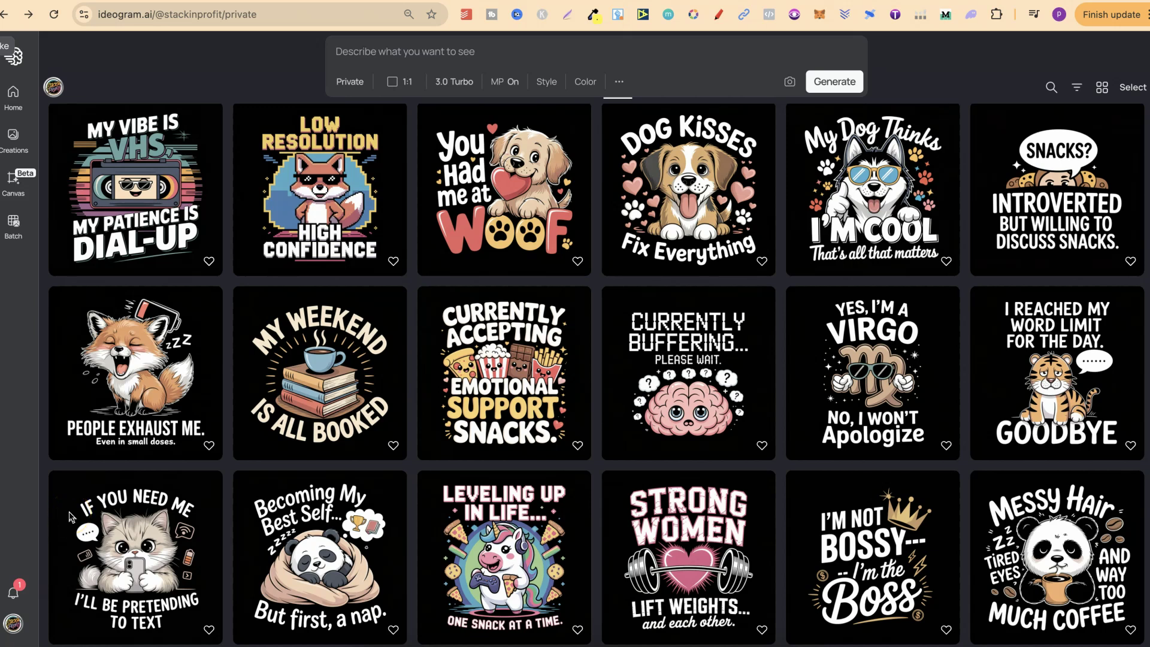
{"action": "mouse_move", "coordinate": [312, 188]}
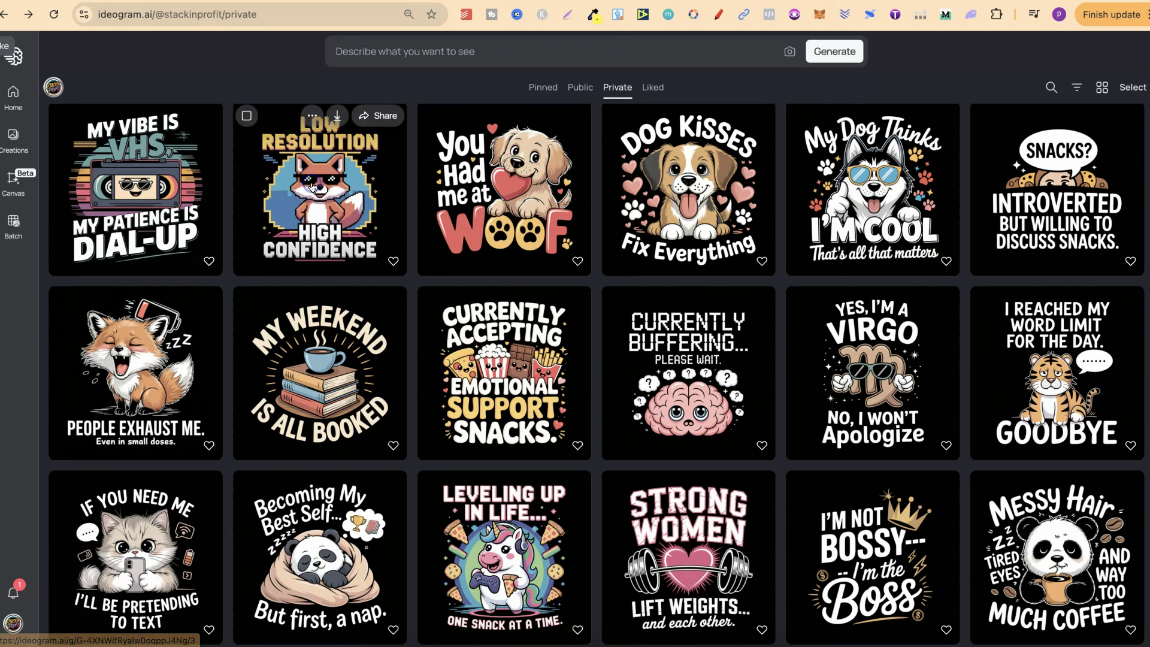
{"action": "left_click", "coordinate": [331, 224]}
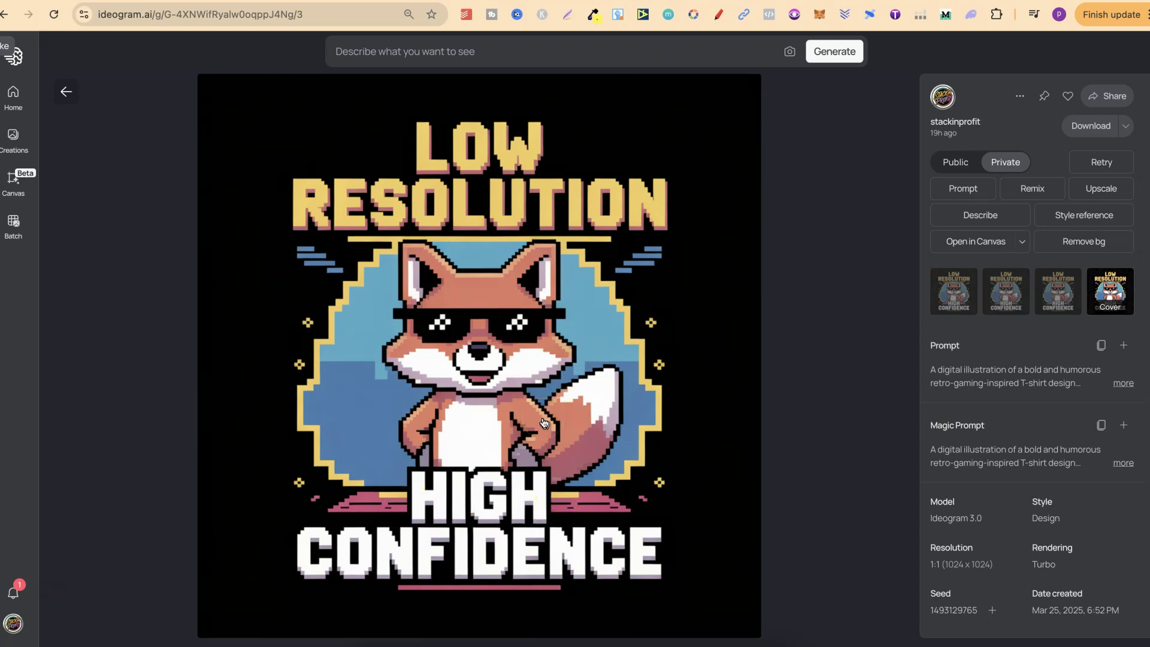
{"action": "left_click", "coordinate": [66, 92]}
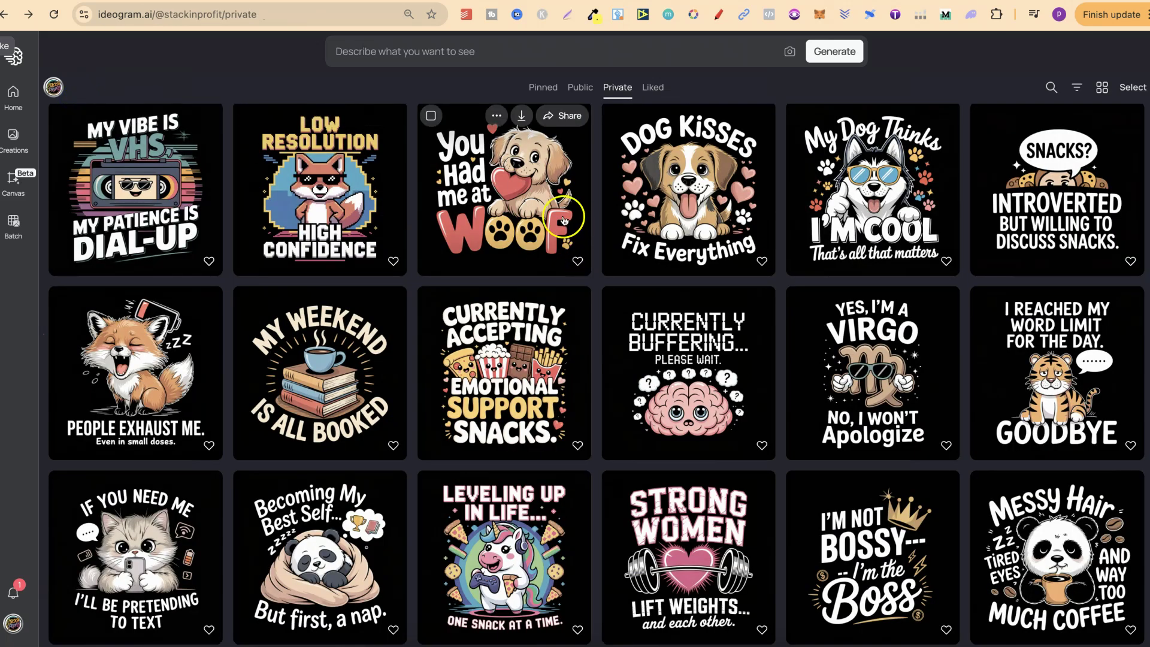
{"action": "left_click", "coordinate": [537, 205]}
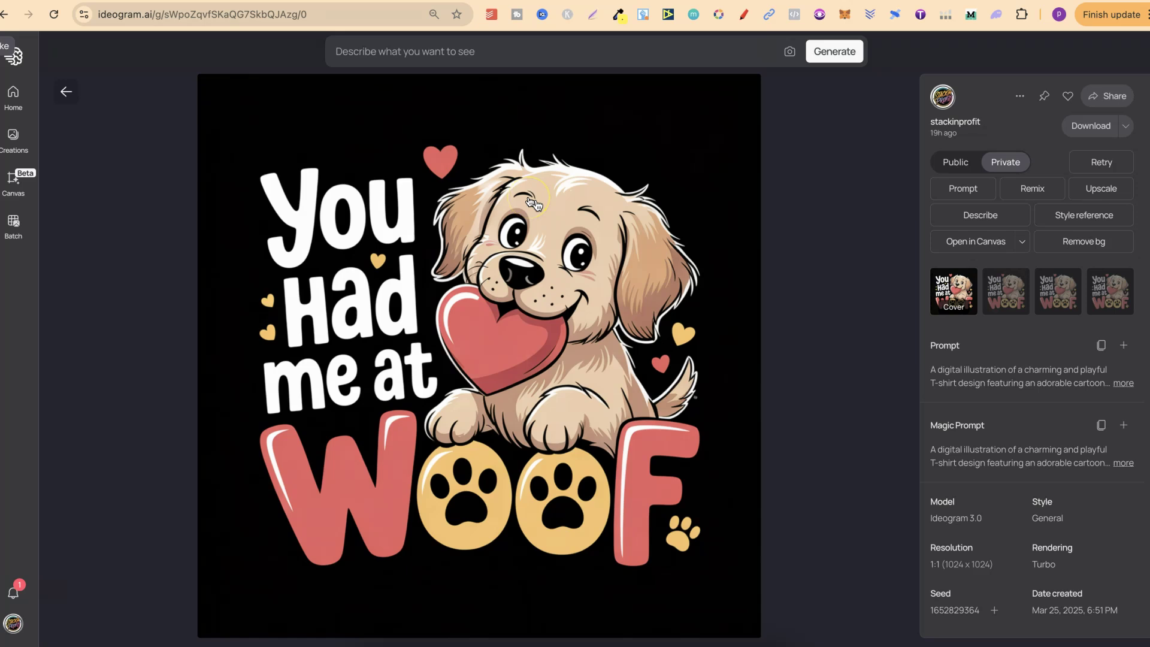
{"action": "left_click", "coordinate": [70, 91]}
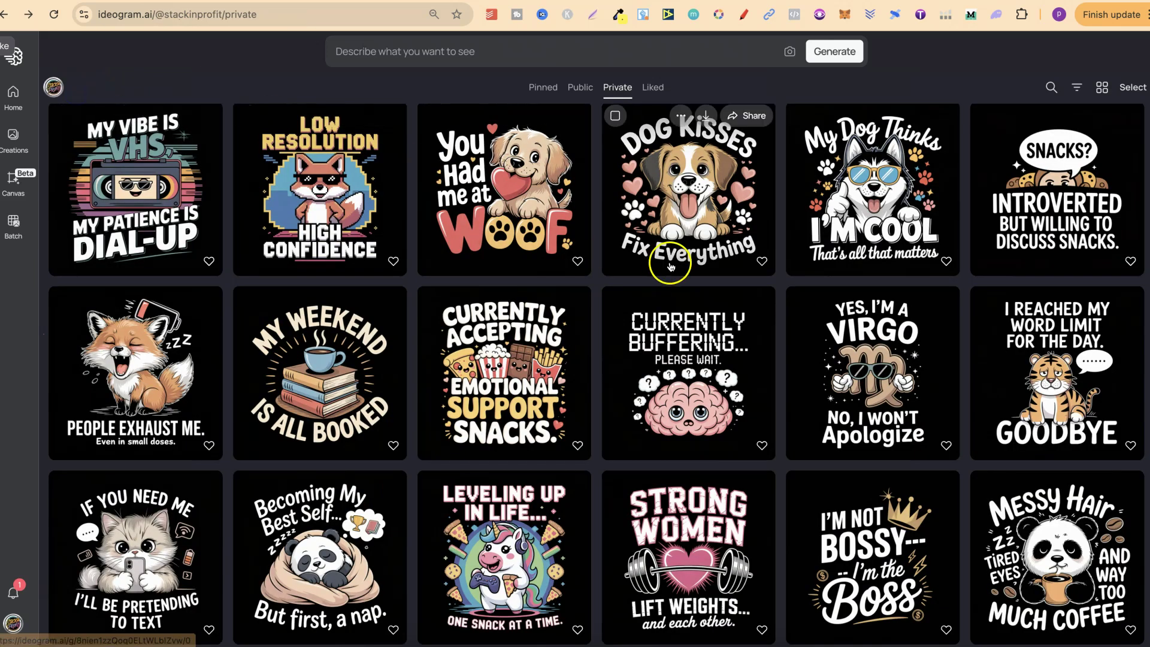
{"action": "left_click", "coordinate": [873, 191]}
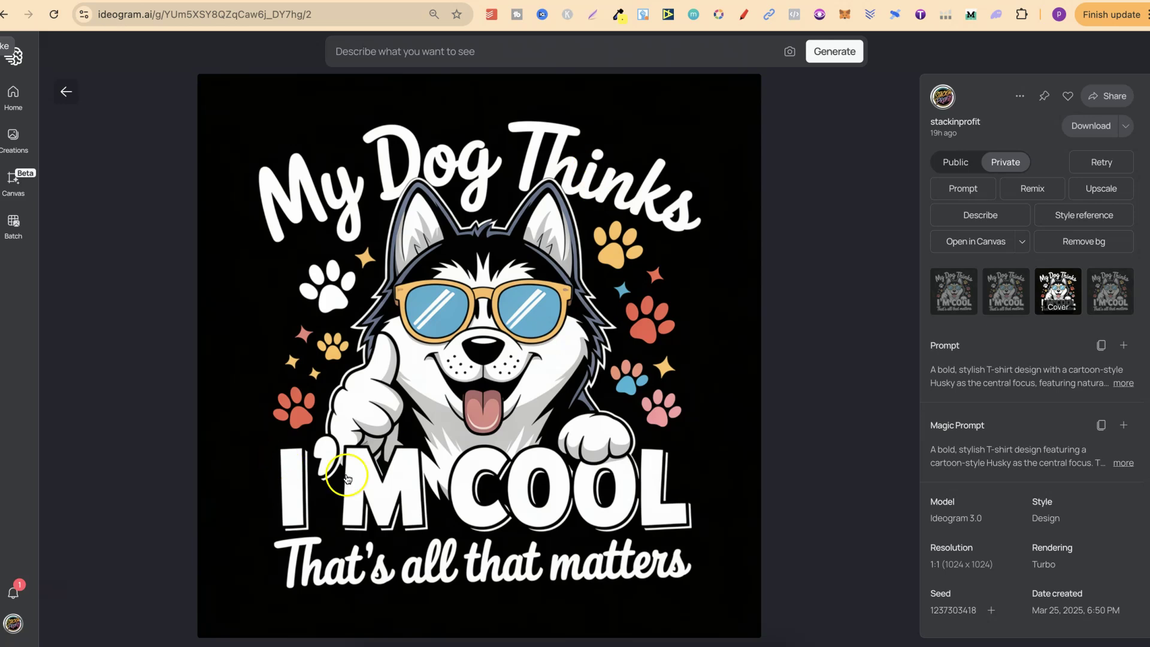
{"action": "left_click", "coordinate": [63, 97]}
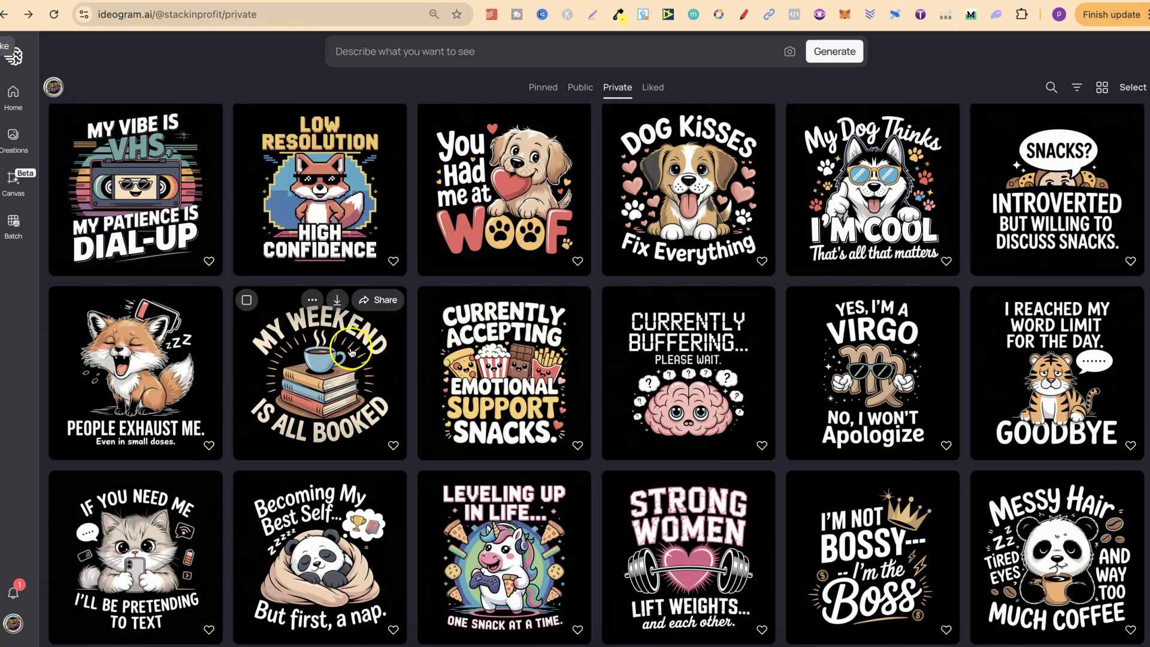
{"action": "left_click", "coordinate": [352, 351]}
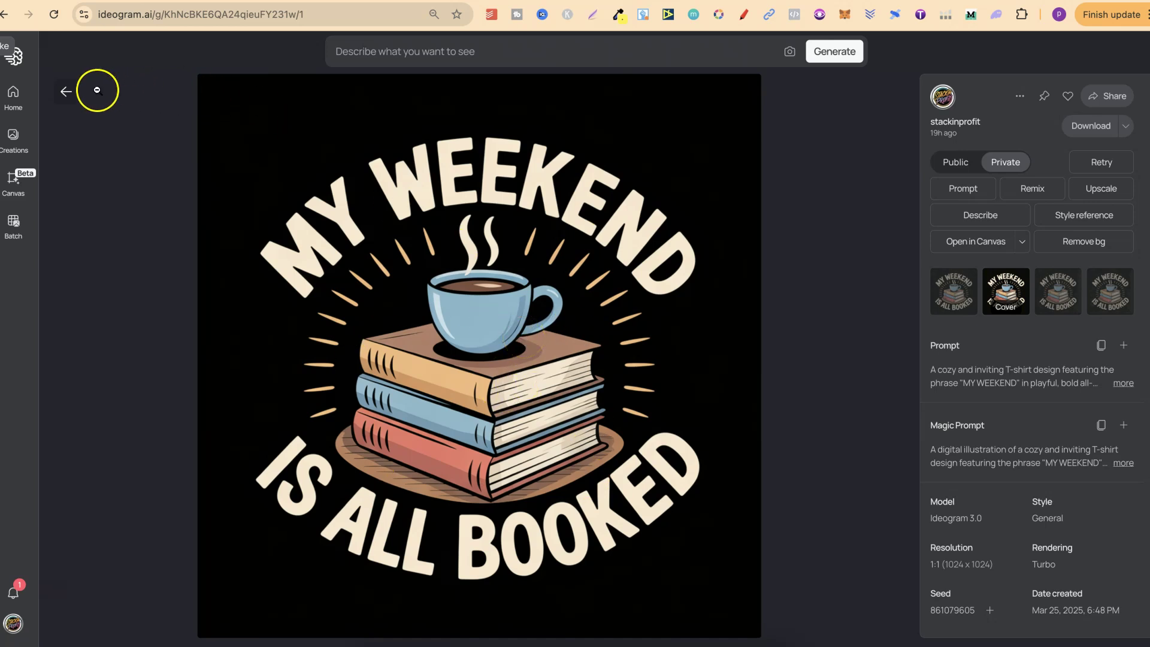
{"action": "left_click", "coordinate": [66, 92]}
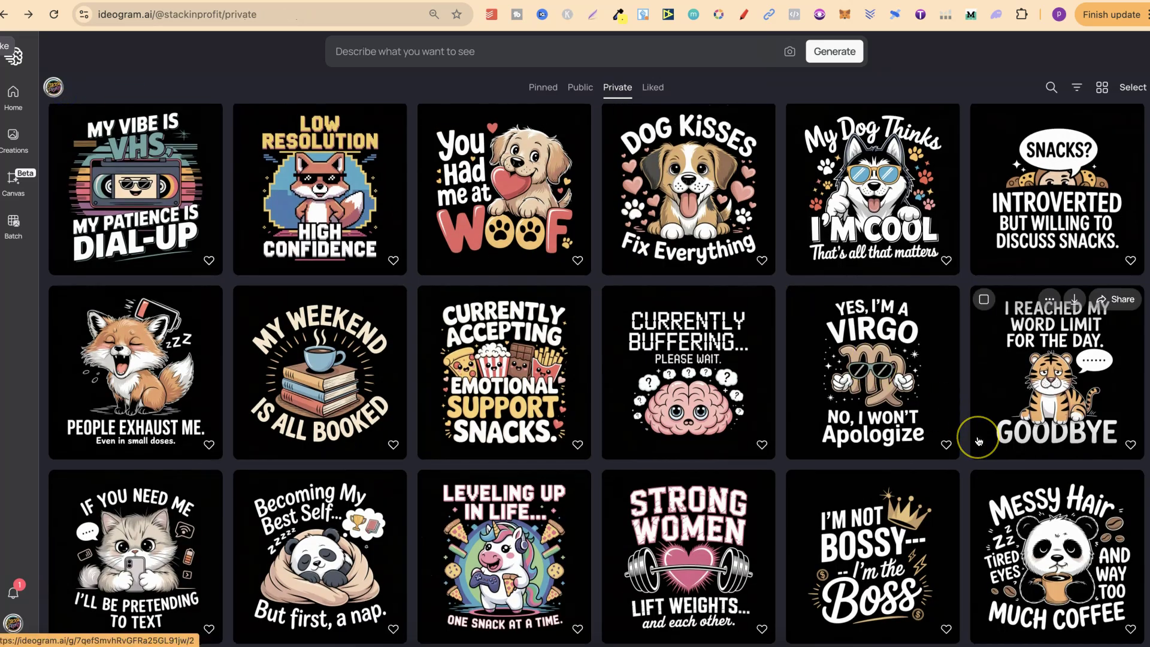
{"action": "scroll", "coordinate": [979, 442], "scroll_direction": "down", "scroll_amount": 4}
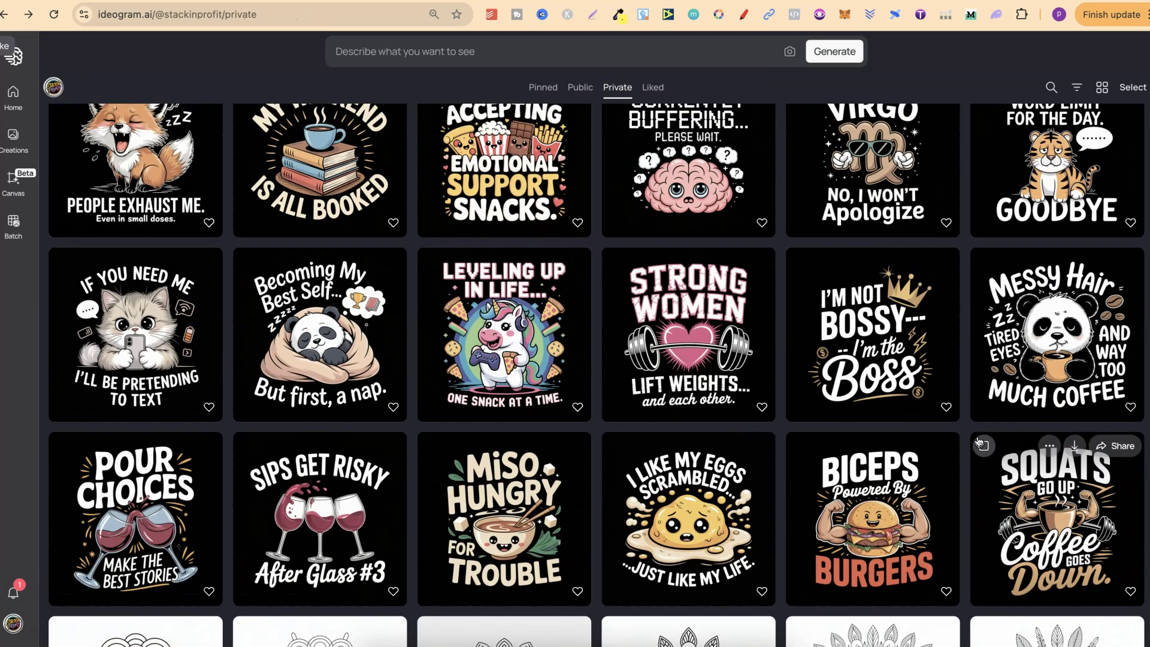
{"action": "scroll", "coordinate": [603, 322], "scroll_direction": "up", "scroll_amount": 1}
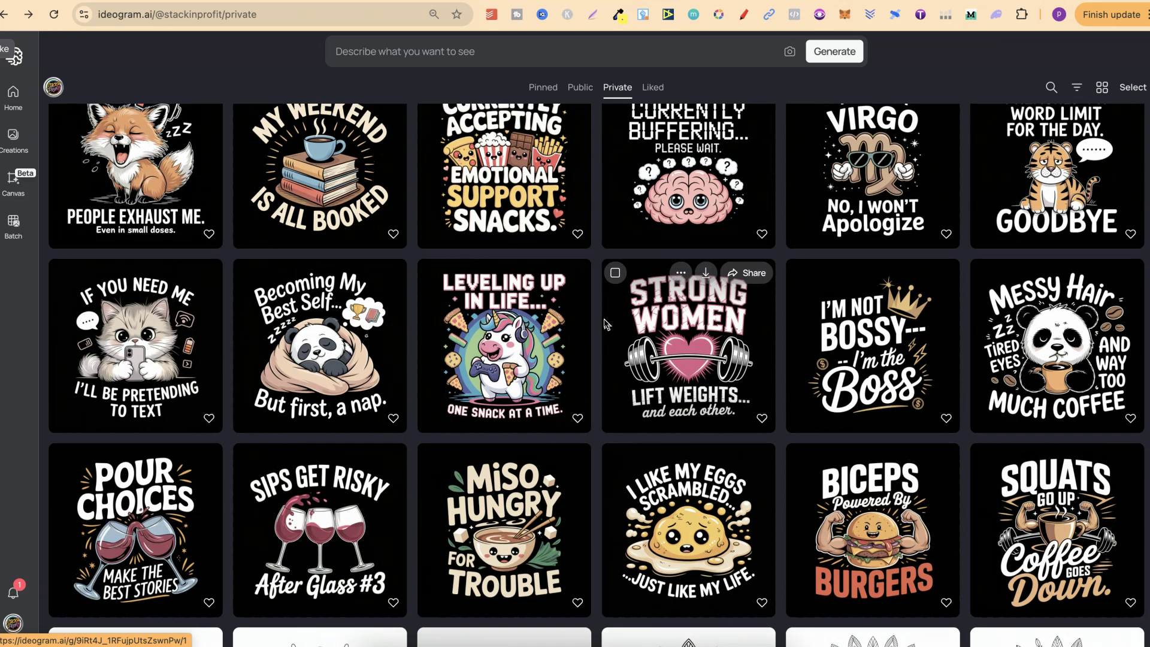
Select the 'Thank A Teacher' apple-design prompt paragraph in the Google Doc and copy it
{"action": "scroll", "coordinate": [606, 324], "scroll_direction": "up", "scroll_amount": 1}
{"action": "key", "text": "ctrl+Tab"}
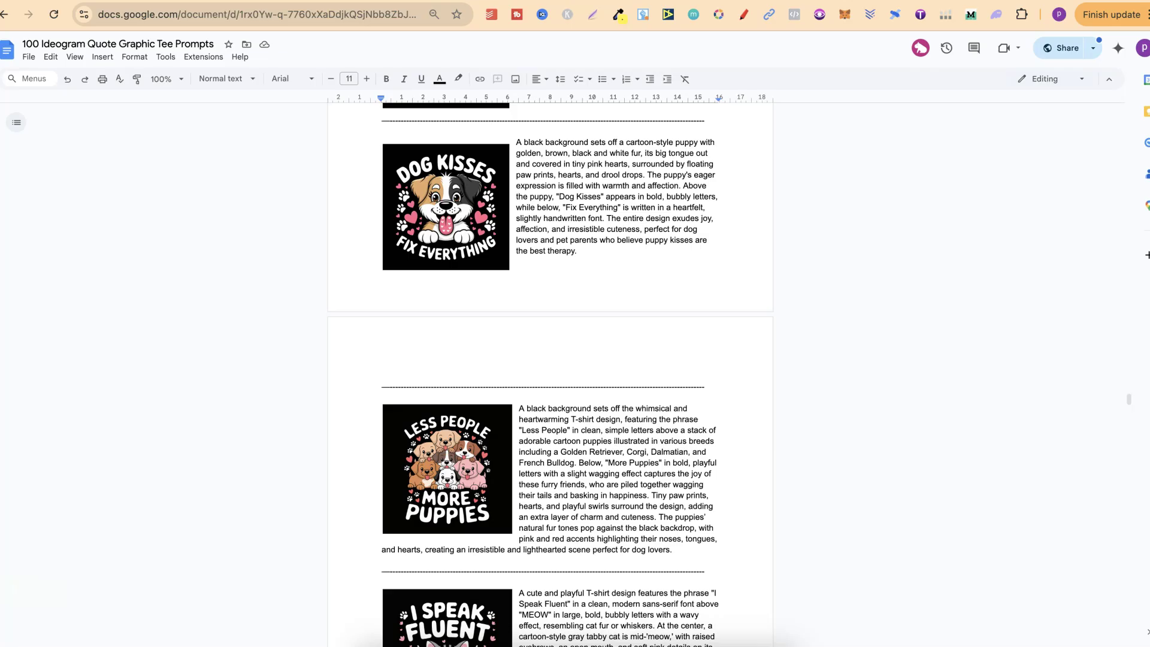
{"action": "scroll", "coordinate": [718, 364], "scroll_direction": "down", "scroll_amount": 15}
{"action": "scroll", "coordinate": [719, 365], "scroll_direction": "down", "scroll_amount": 20}
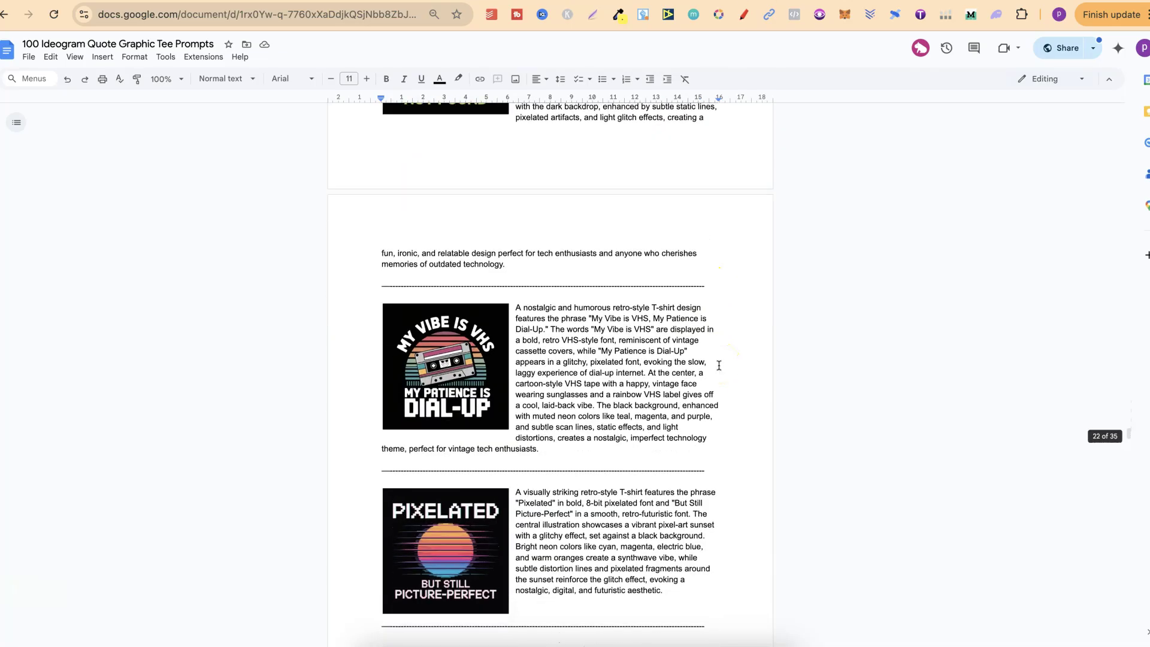
{"action": "scroll", "coordinate": [719, 365], "scroll_direction": "up", "scroll_amount": 4}
{"action": "scroll", "coordinate": [719, 365], "scroll_direction": "down", "scroll_amount": 1}
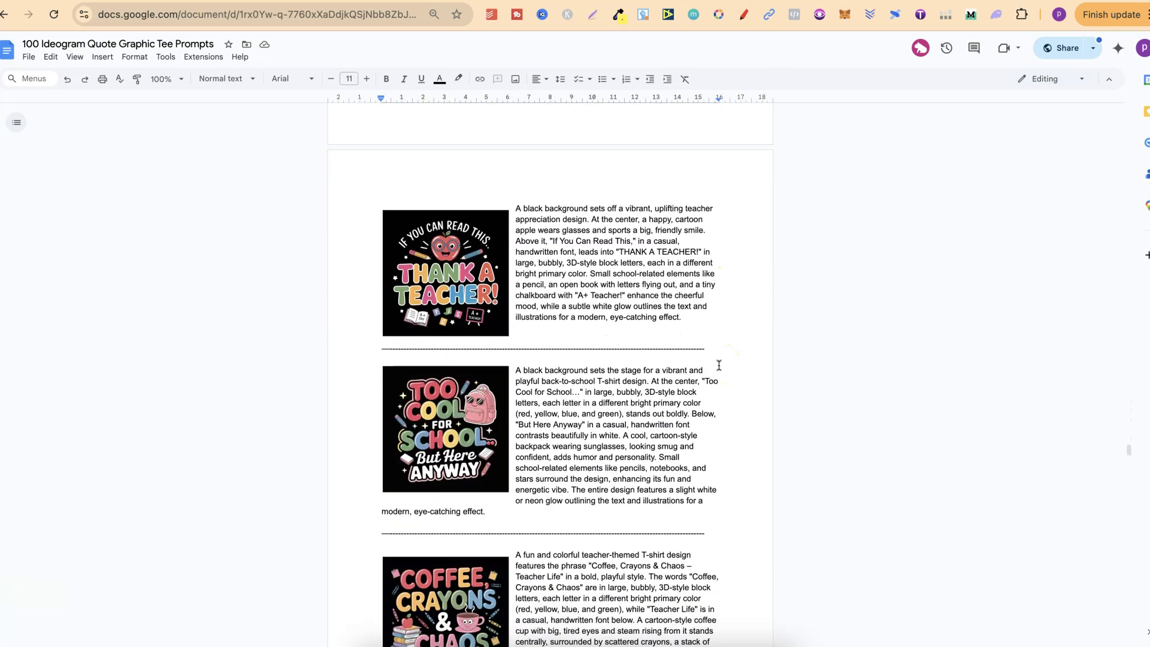
{"action": "left_click_drag", "start_coordinate": [683, 318], "coordinate": [518, 208]}
{"action": "right_click", "coordinate": [630, 257]}
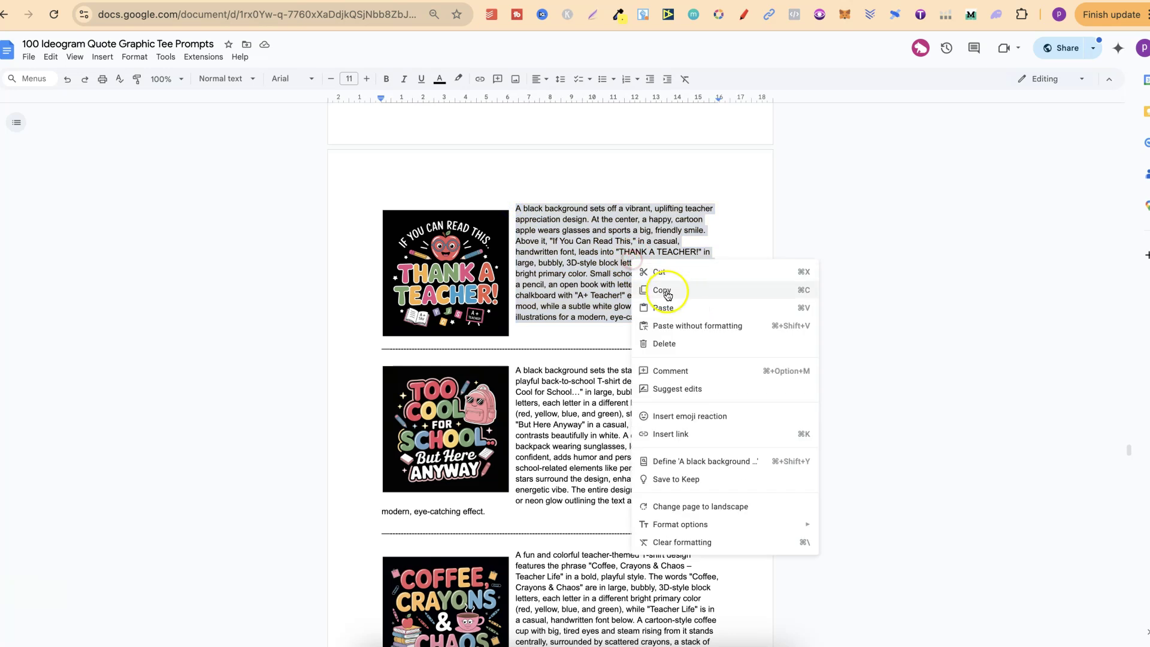
Copy the teacher prompt, glance at the Gumroad product page, then return to the Doc
{"action": "left_click", "coordinate": [668, 294]}
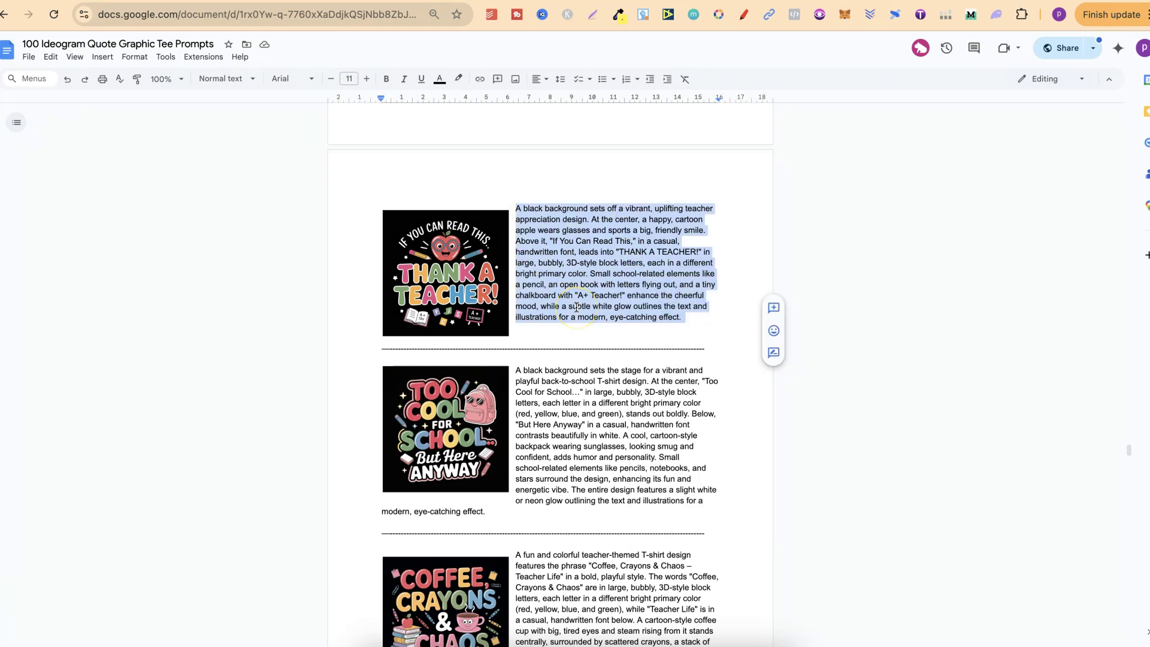
{"action": "key", "text": "ctrl+Tab"}
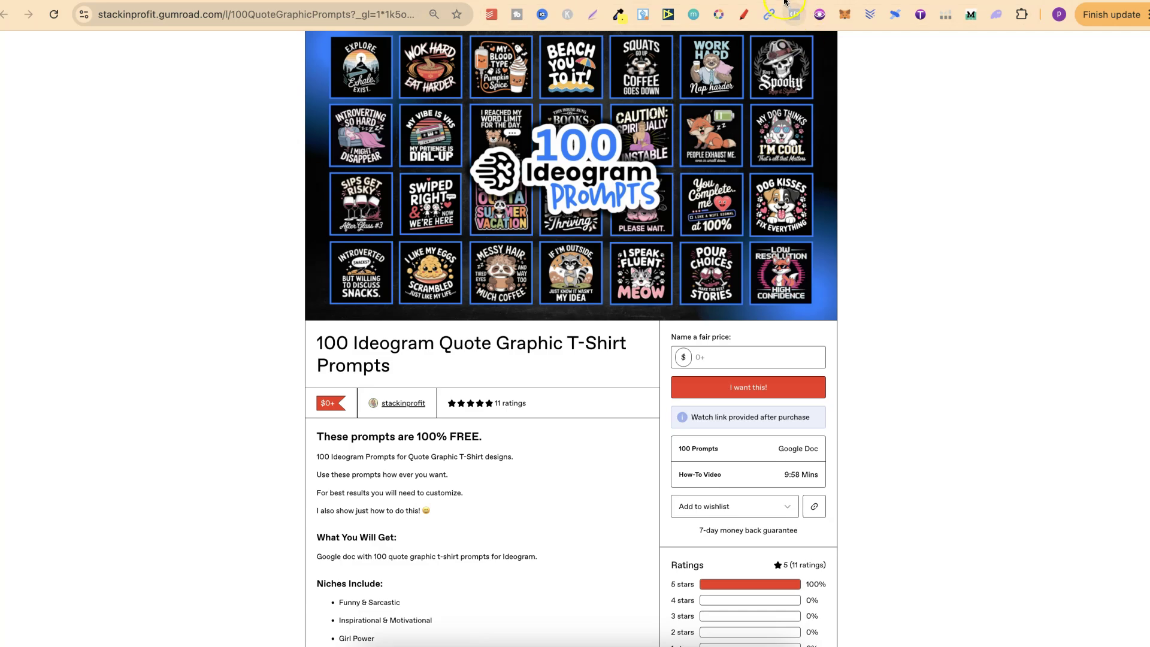
{"action": "key", "text": "ctrl+shift+Tab"}
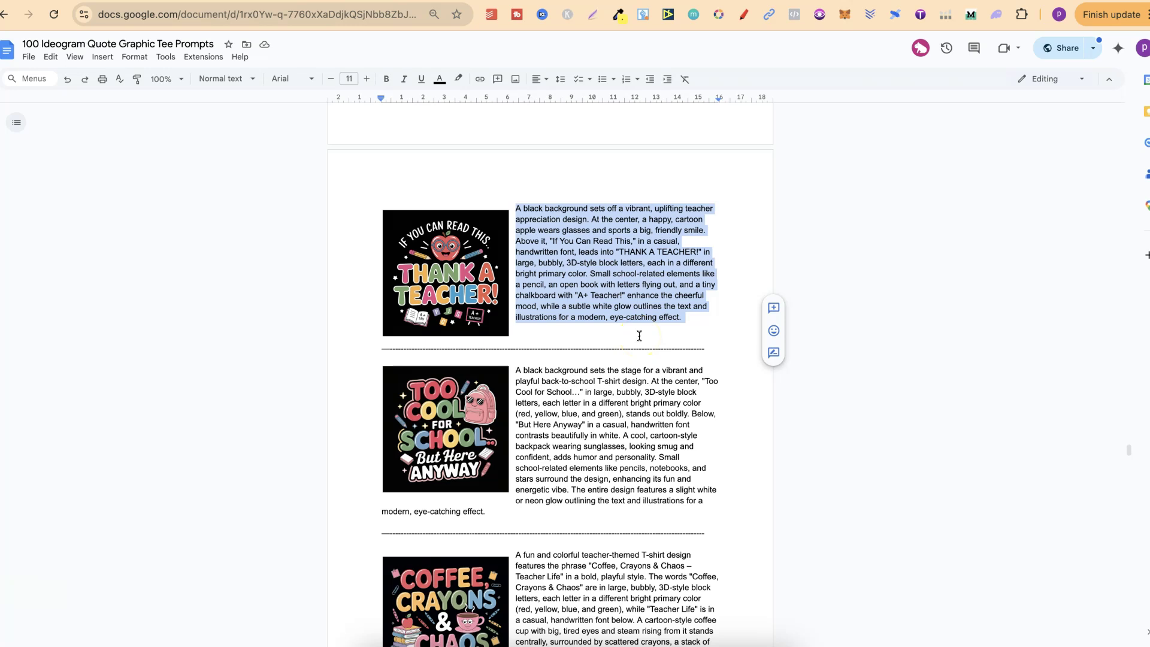
Expand Ideogram's prompt options, toggle Public back to Private and check the 1:1 aspect ratio
{"action": "key", "text": "ctrl+shift+Tab"}
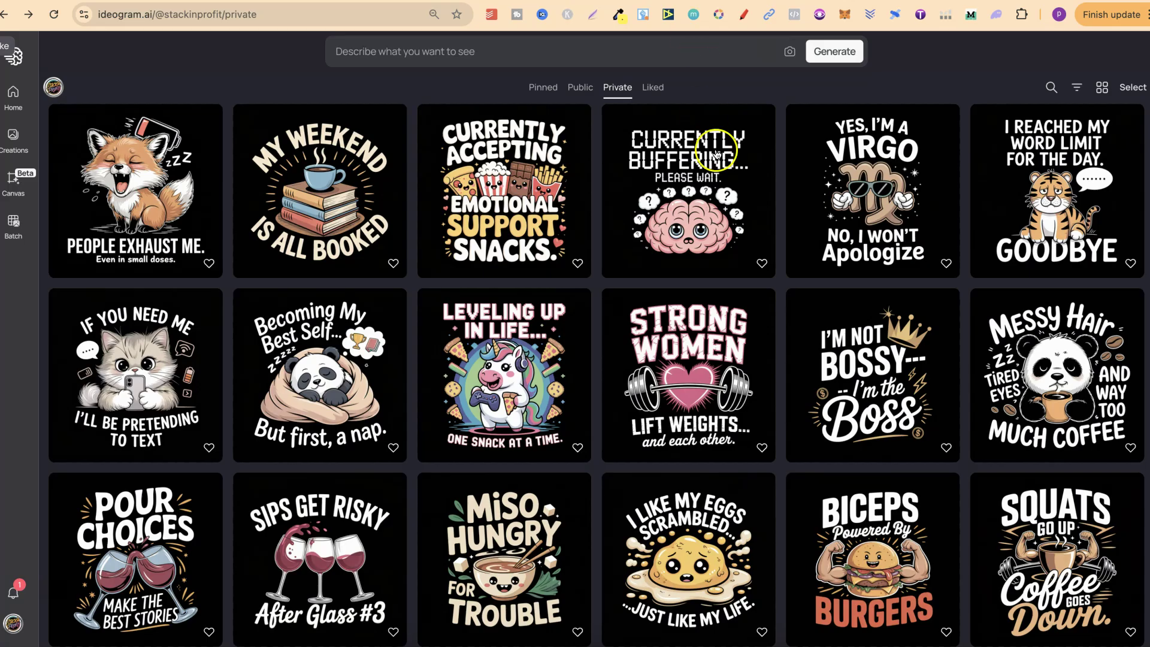
{"action": "scroll", "coordinate": [648, 209], "scroll_direction": "up", "scroll_amount": 1}
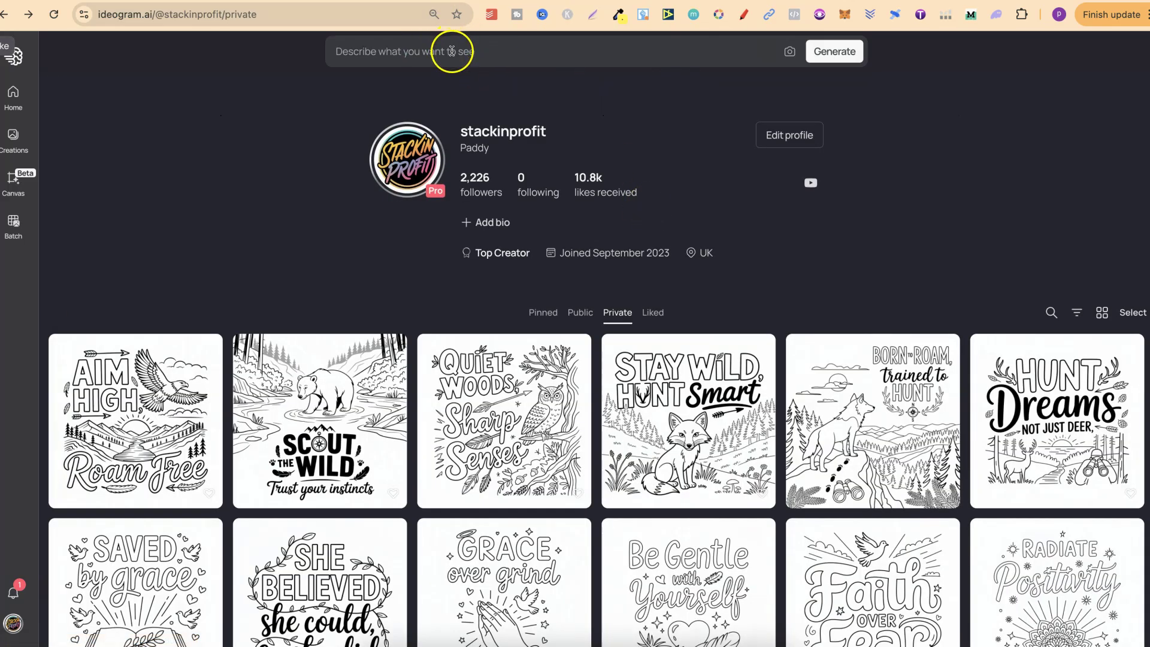
{"action": "left_click", "coordinate": [514, 54]}
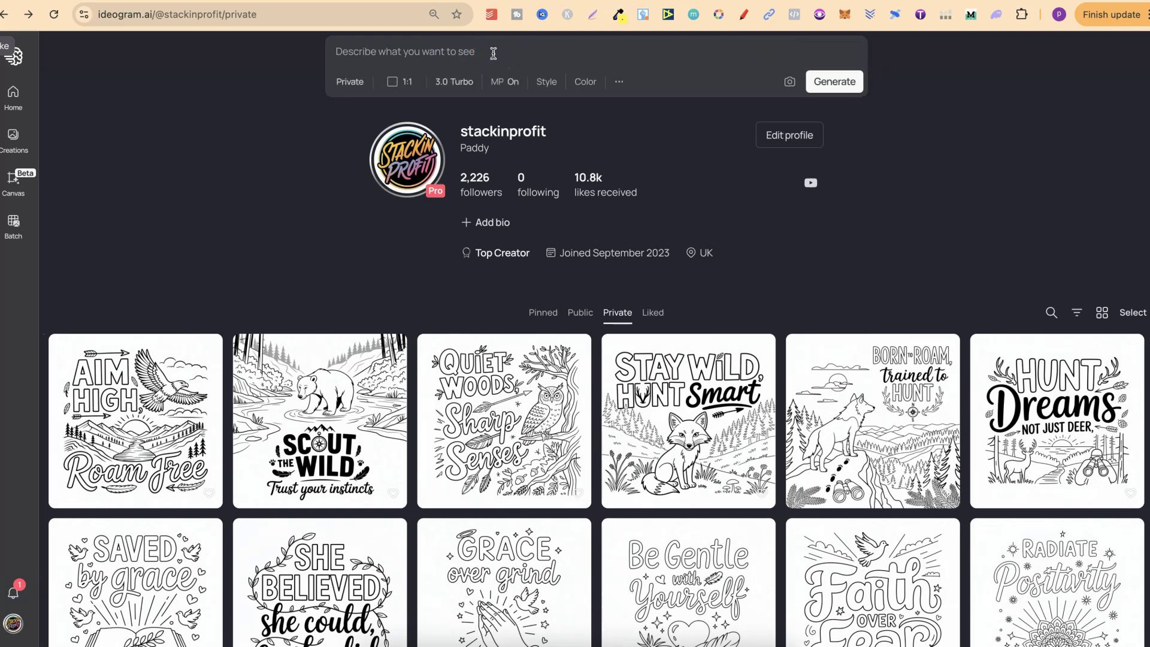
{"action": "left_click", "coordinate": [349, 83]}
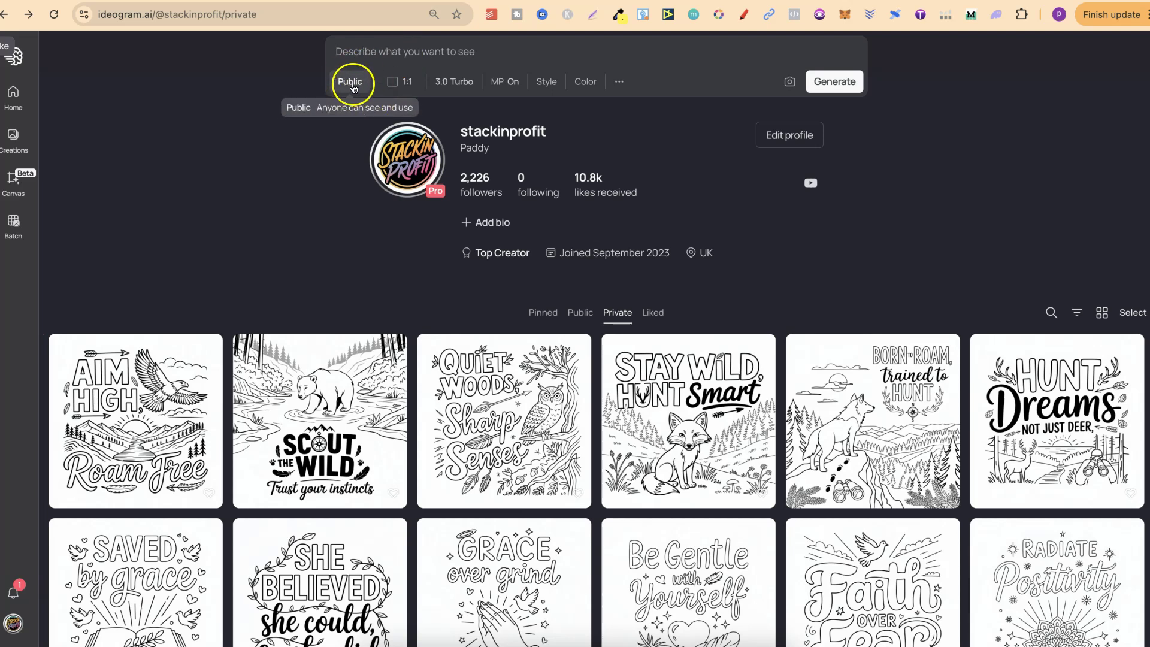
{"action": "left_click", "coordinate": [354, 88]}
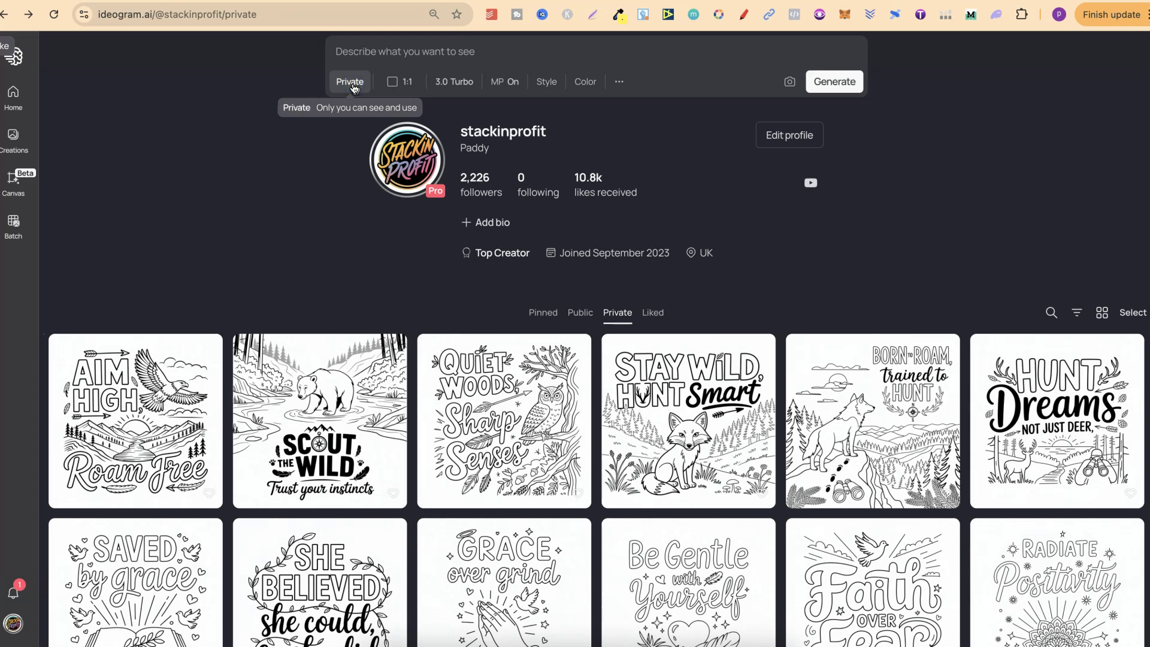
{"action": "left_click", "coordinate": [405, 86]}
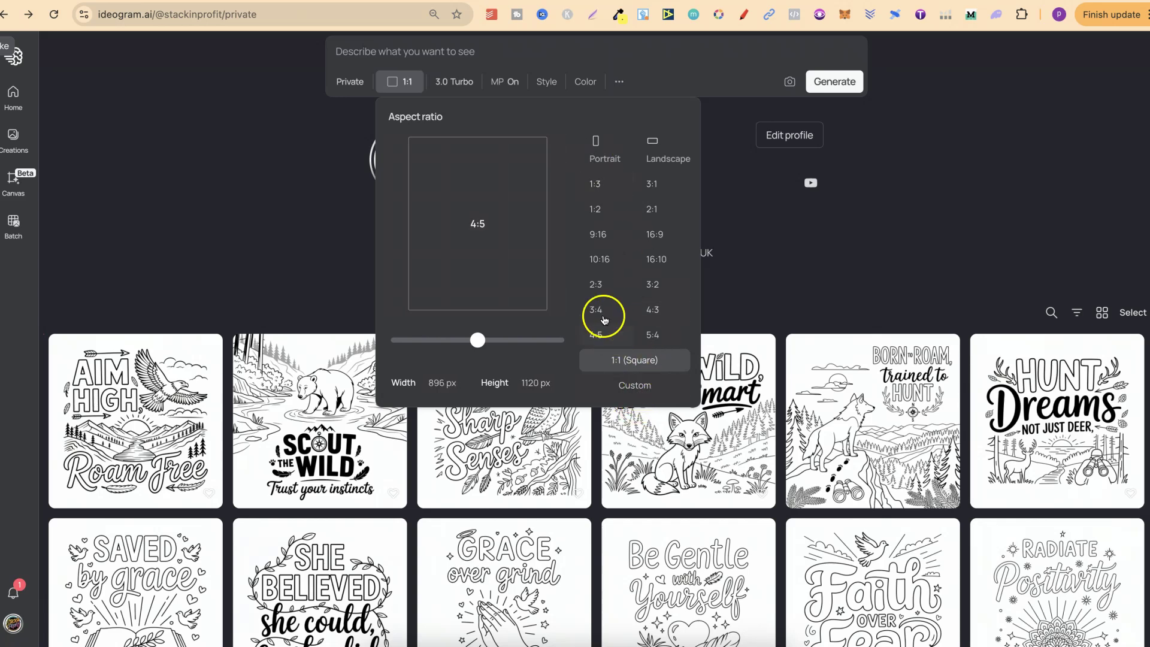
{"action": "left_click", "coordinate": [451, 87]}
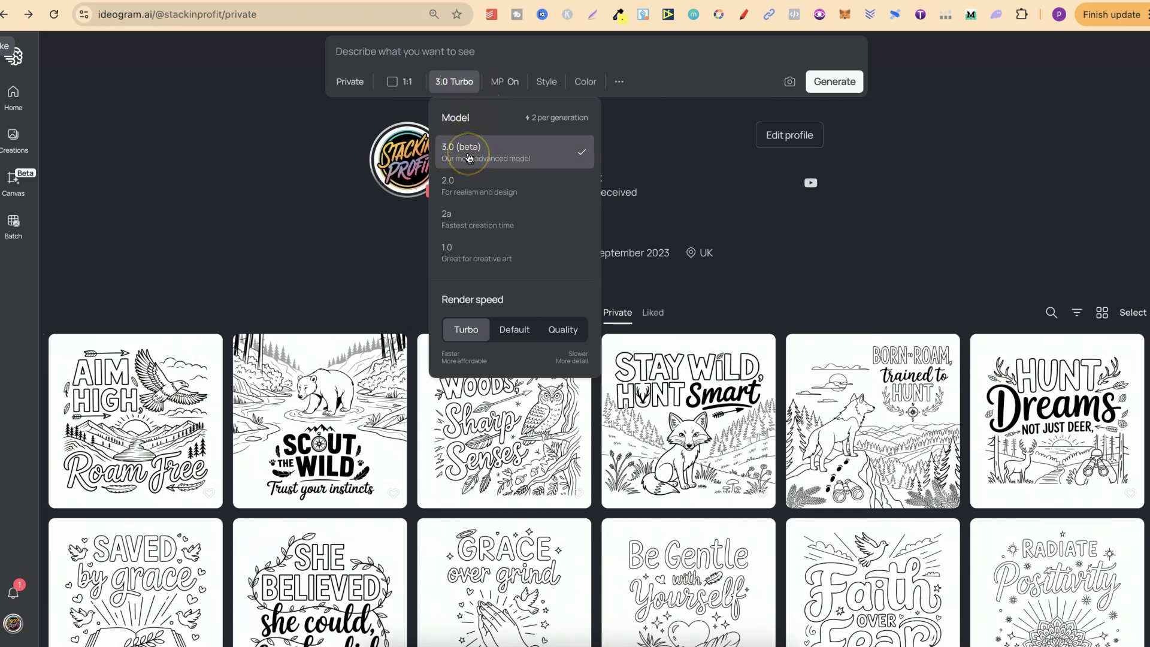
Try Default and Quality speeds and the 2a model, then settle on 3.0 (beta) Turbo
{"action": "left_click", "coordinate": [467, 333]}
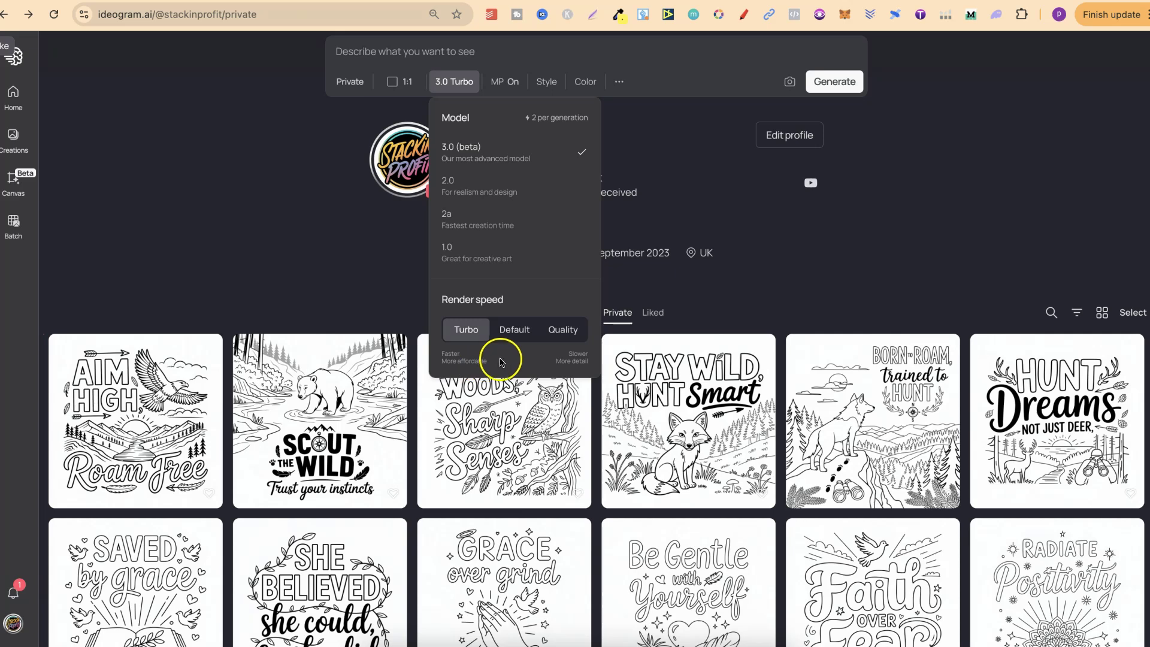
{"action": "left_click", "coordinate": [512, 336]}
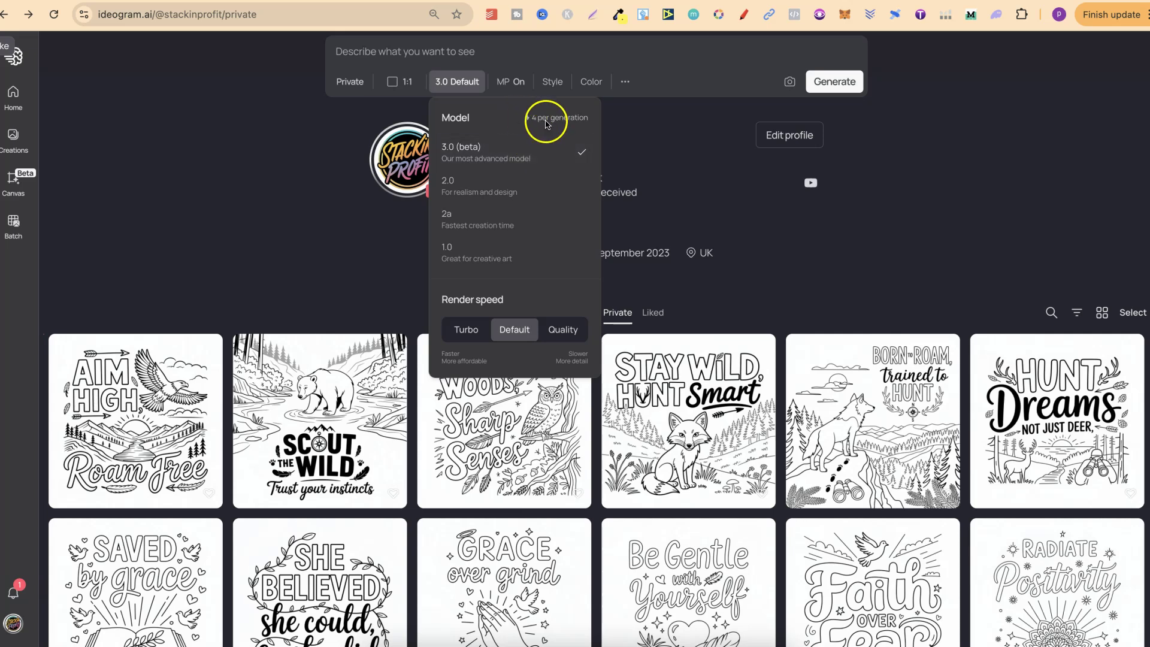
{"action": "left_click", "coordinate": [562, 333]}
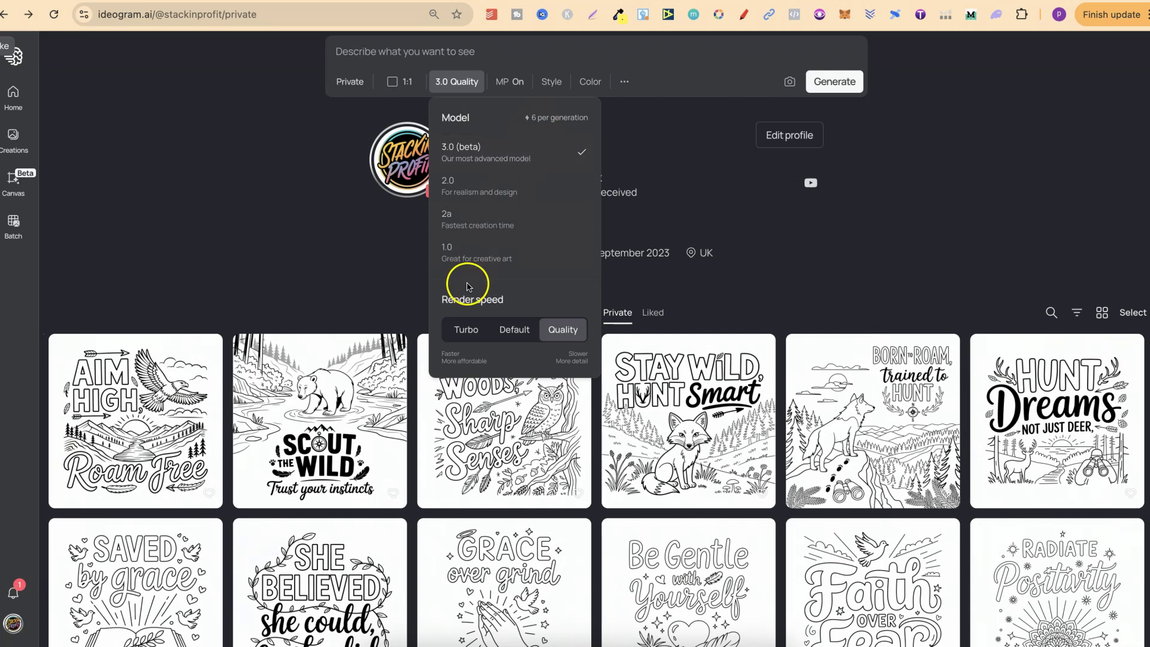
{"action": "left_click", "coordinate": [468, 331]}
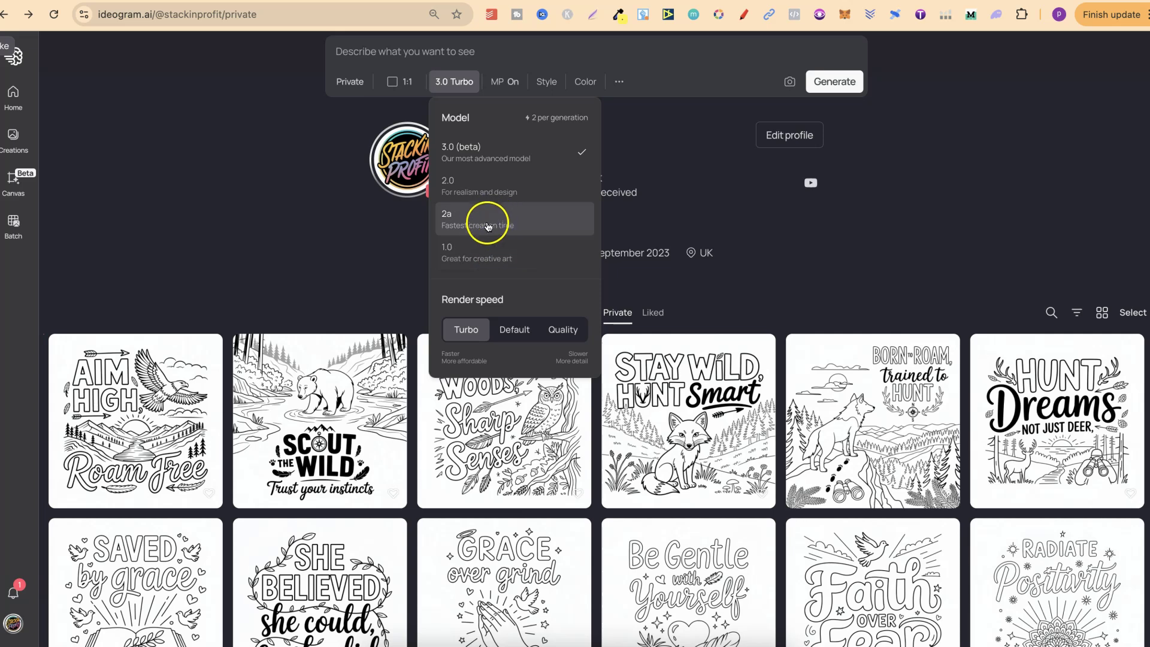
{"action": "left_click", "coordinate": [467, 225]}
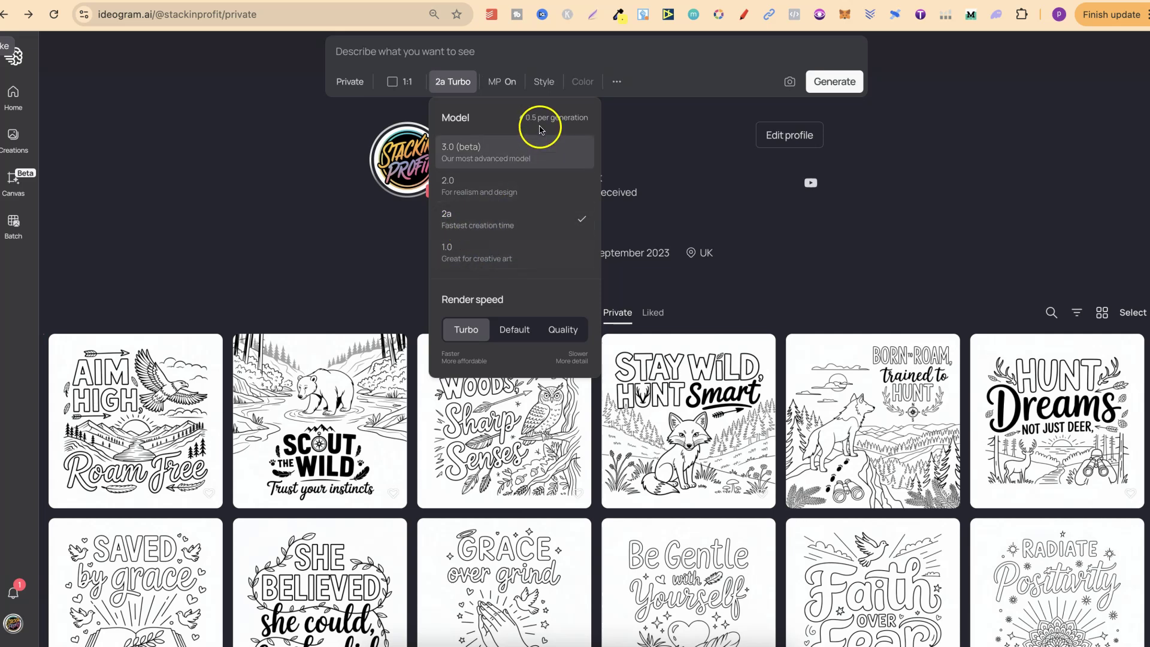
{"action": "left_click", "coordinate": [477, 161]}
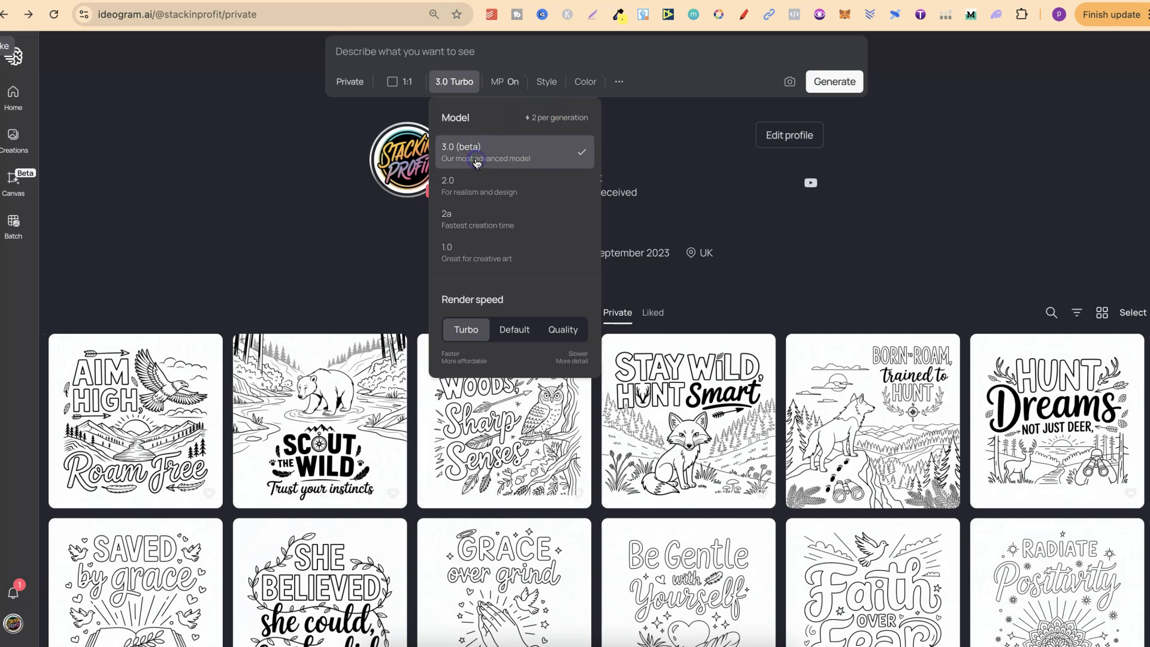
Confirm Magic Prompt On, Auto style and Auto colour palette
{"action": "left_click", "coordinate": [508, 85]}
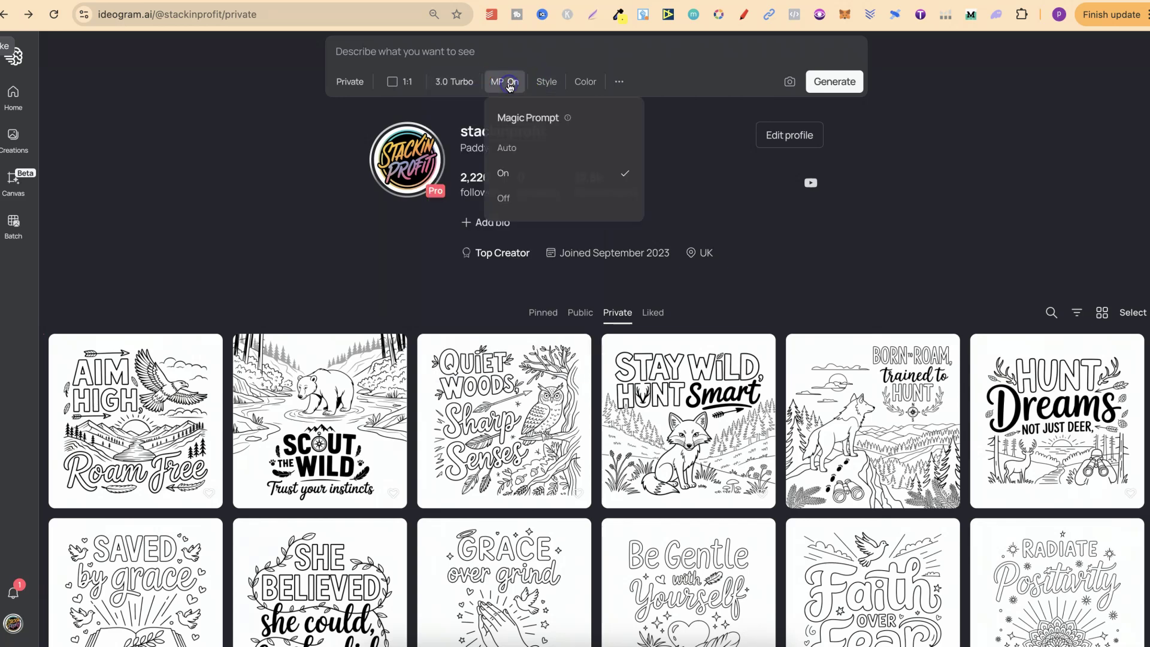
{"action": "left_click", "coordinate": [530, 177]}
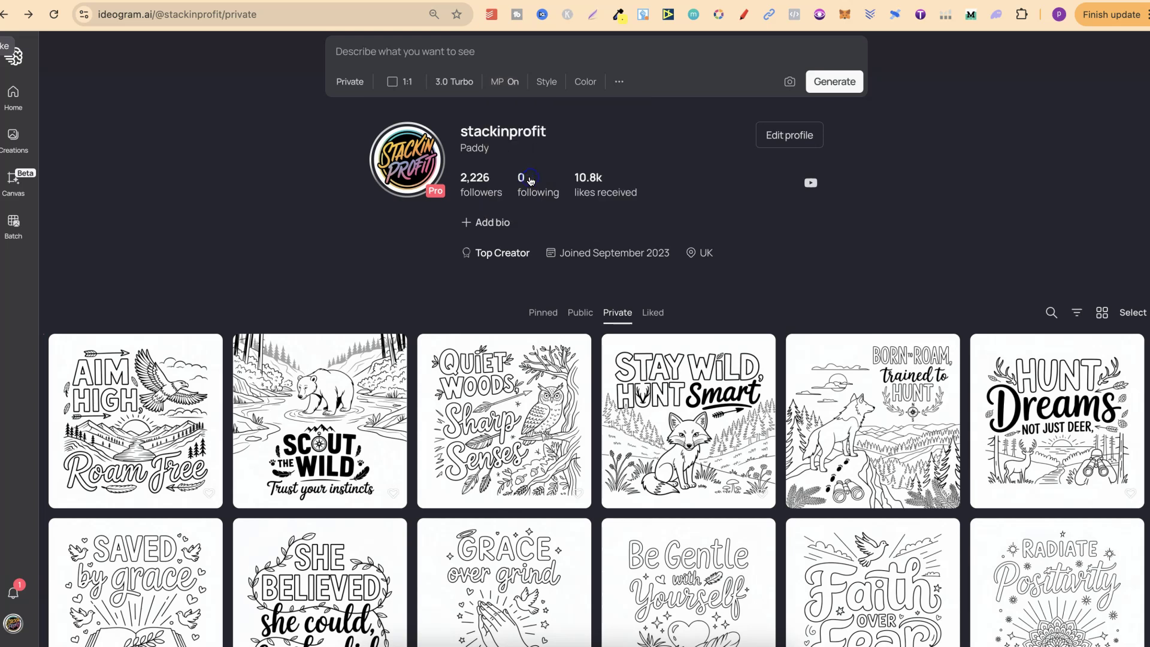
{"action": "left_click", "coordinate": [547, 83]}
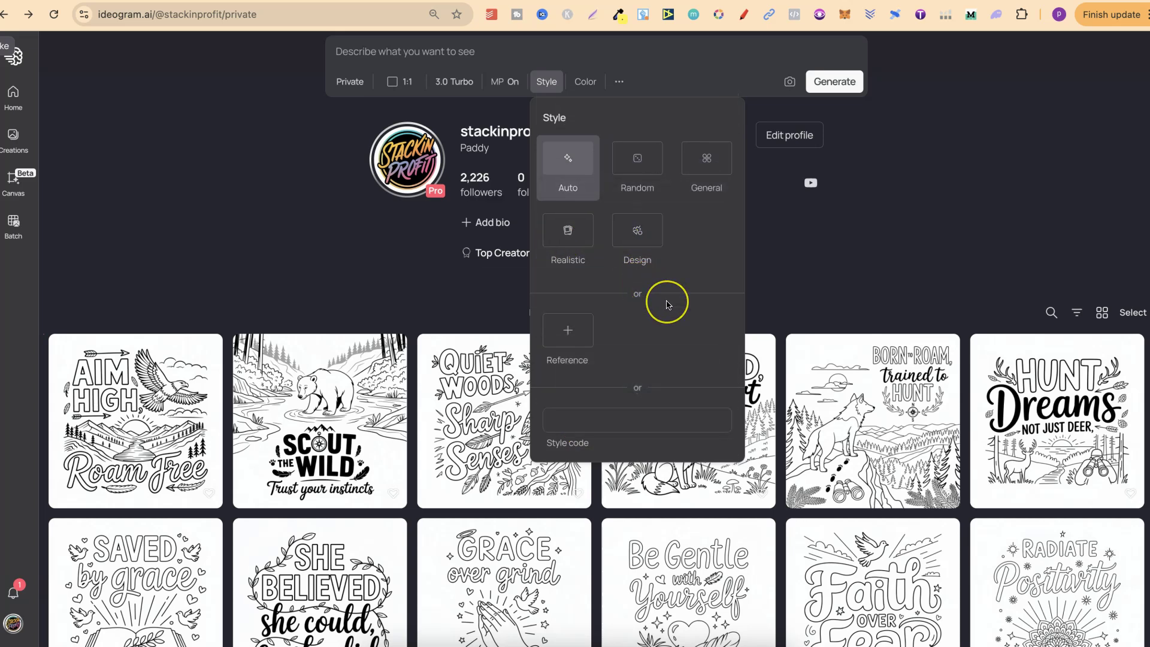
{"action": "left_click", "coordinate": [569, 175]}
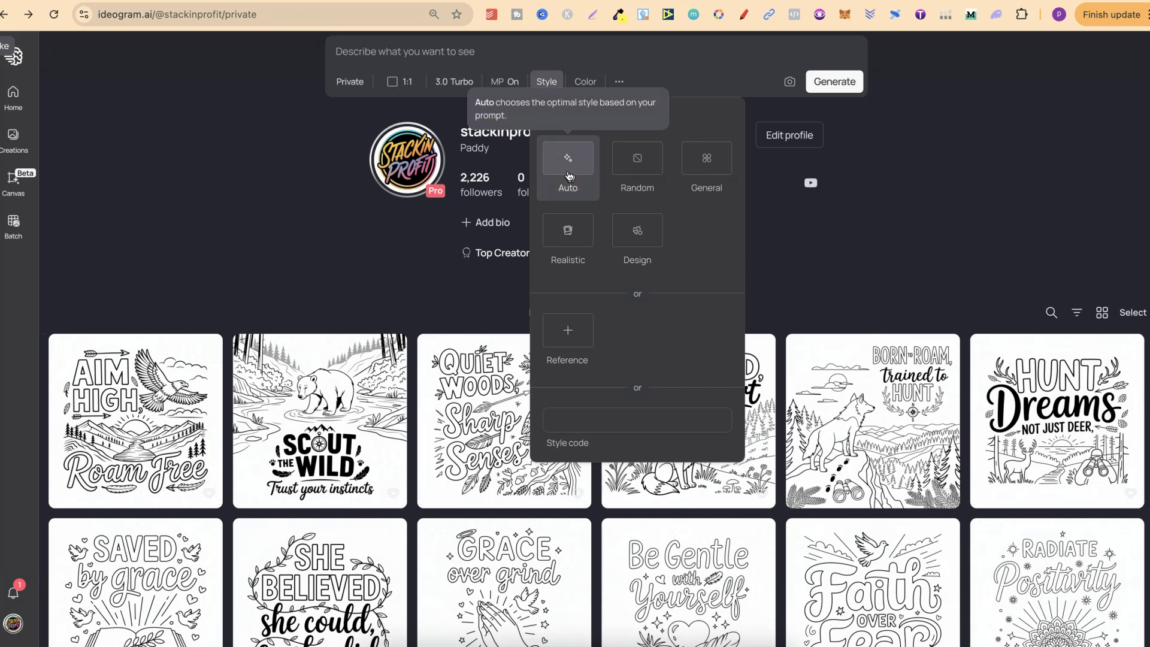
{"action": "left_click", "coordinate": [589, 77]}
{"action": "left_click", "coordinate": [618, 137]}
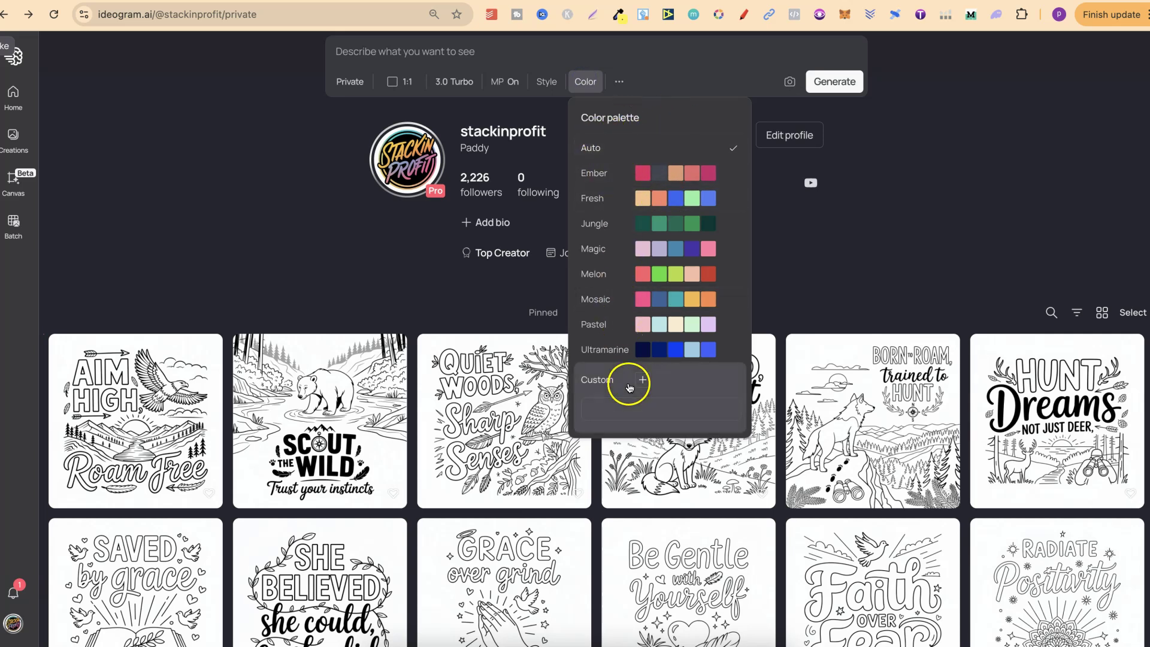
Check the tile, seed and negative prompt options, then ready the empty prompt field
{"action": "left_click", "coordinate": [620, 82]}
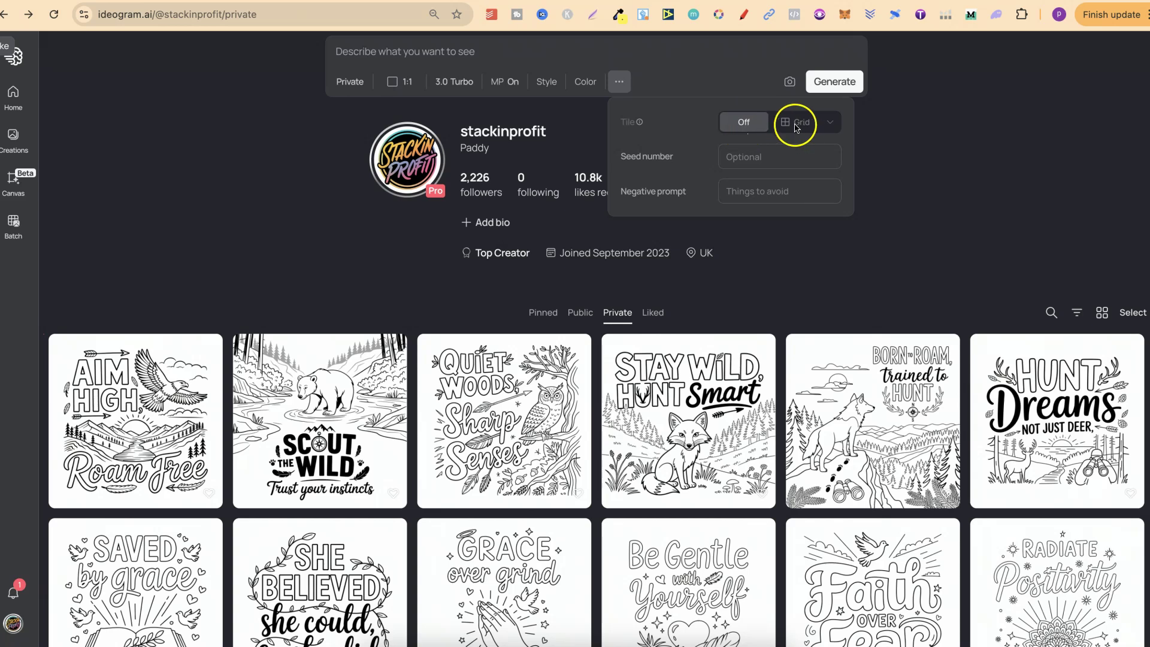
{"action": "left_click", "coordinate": [678, 68]}
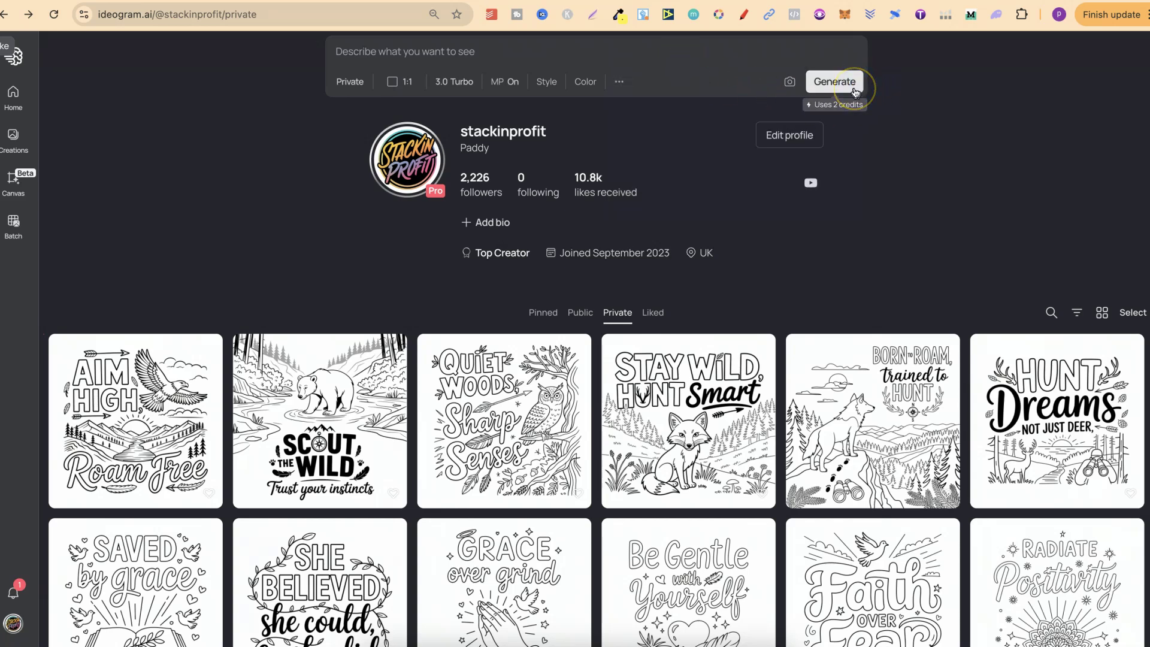
{"action": "left_click", "coordinate": [790, 82]}
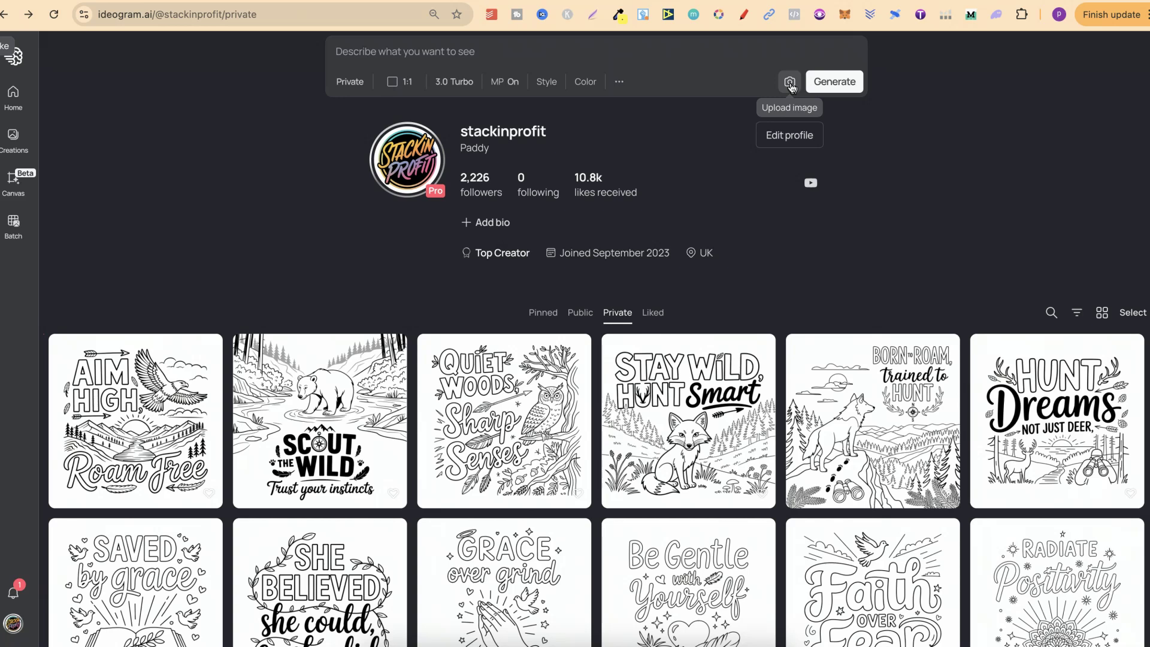
{"action": "left_click", "coordinate": [441, 53]}
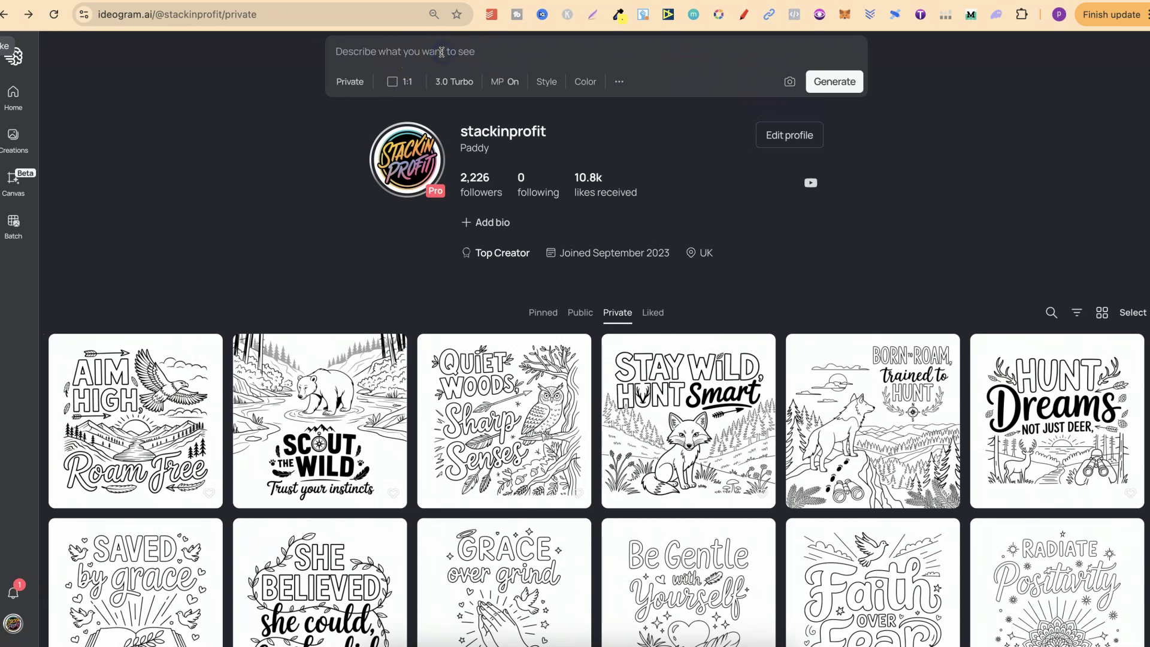
Paste the copied teacher prompt into Ideogram's prompt box and generate designs from it
{"action": "type", "text": "A black background sets off a vibrant, uplifting teacher appreciation design. At the center, a happy, cartoon apple wears glasses and sports a big, friendly smile. Above it, \"If You Can Read This,\" in a casual, handwritten font, leads into \"THANK A TEACHER!\" in large, bubbly, 3D-style block letters, each in a different bright primary color. Small school-related elements like a pencil, an open book with letters flying out, and a tiny chalkboard with \"A+ Teacher!\" enhance the cheerful mood, while a subtle white glow outlines the text and illustrations for a modern, eye-catching effect."}
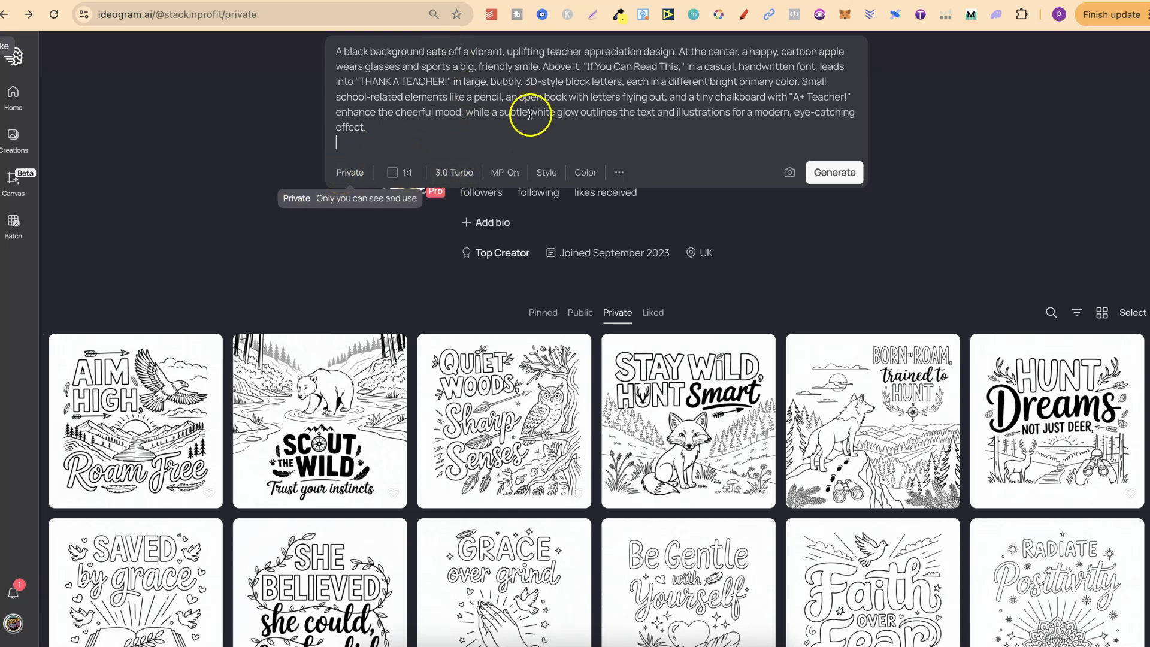
{"action": "left_click", "coordinate": [832, 174]}
{"action": "left_click", "coordinate": [932, 217]}
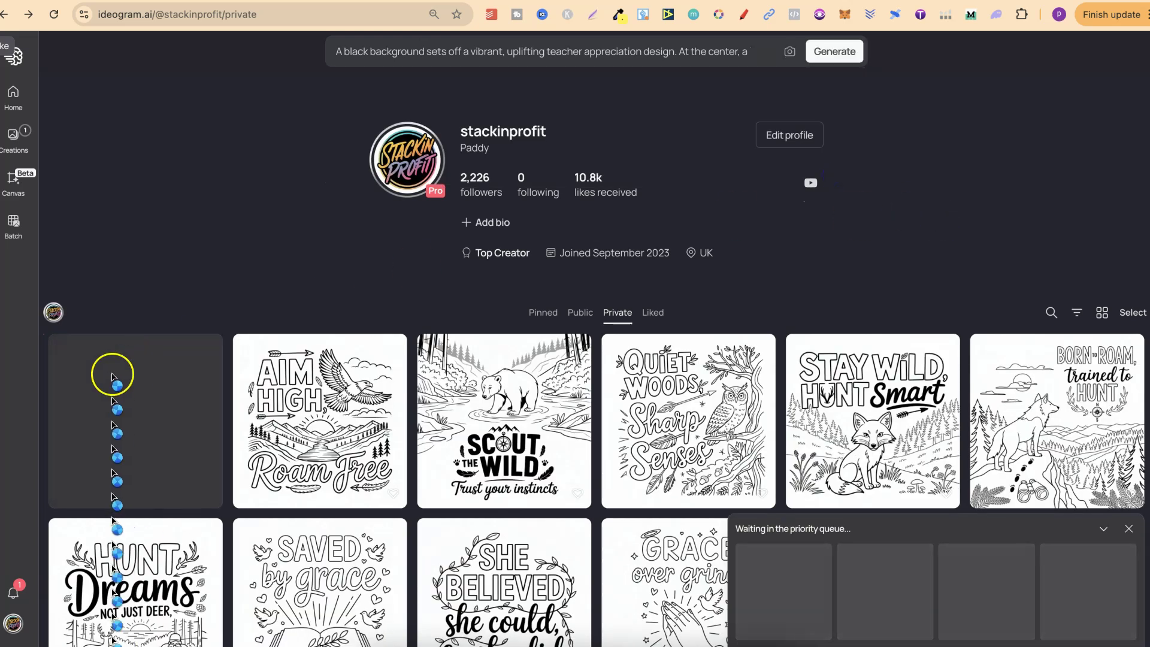
Copy the Too Cool for School prompt from the document, paste it over the old prompt and generate
{"action": "key", "text": "ctrl+Tab"}
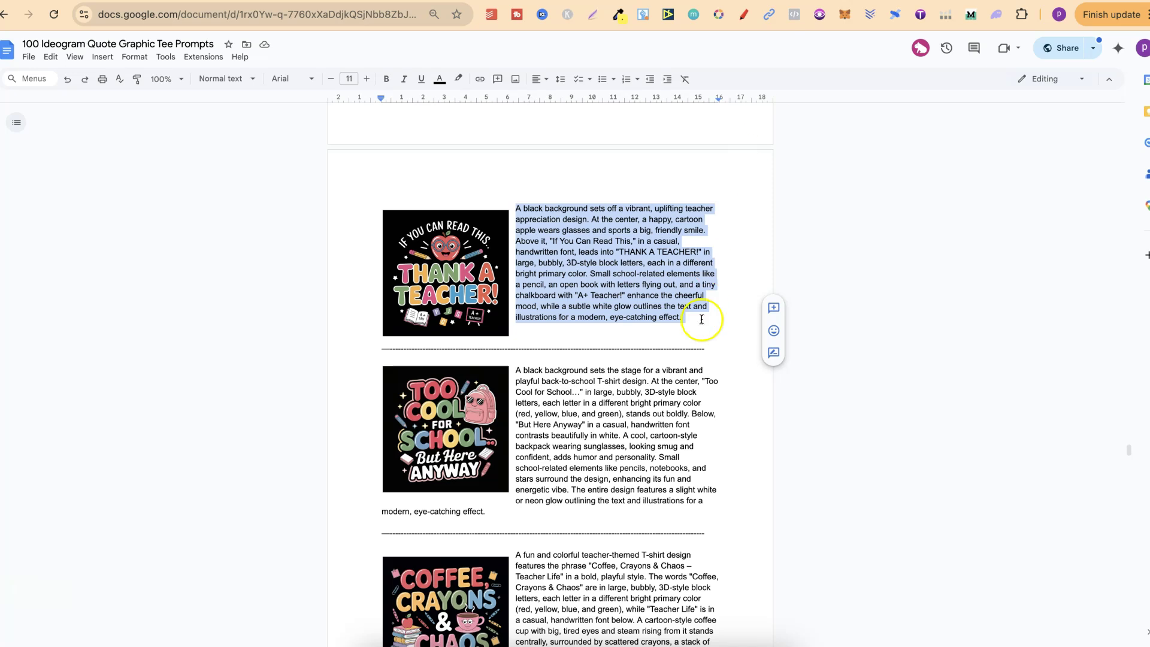
{"action": "scroll", "coordinate": [689, 398], "scroll_direction": "down", "scroll_amount": 1}
{"action": "left_click_drag", "start_coordinate": [496, 464], "coordinate": [500, 321]}
{"action": "right_click", "coordinate": [603, 367]}
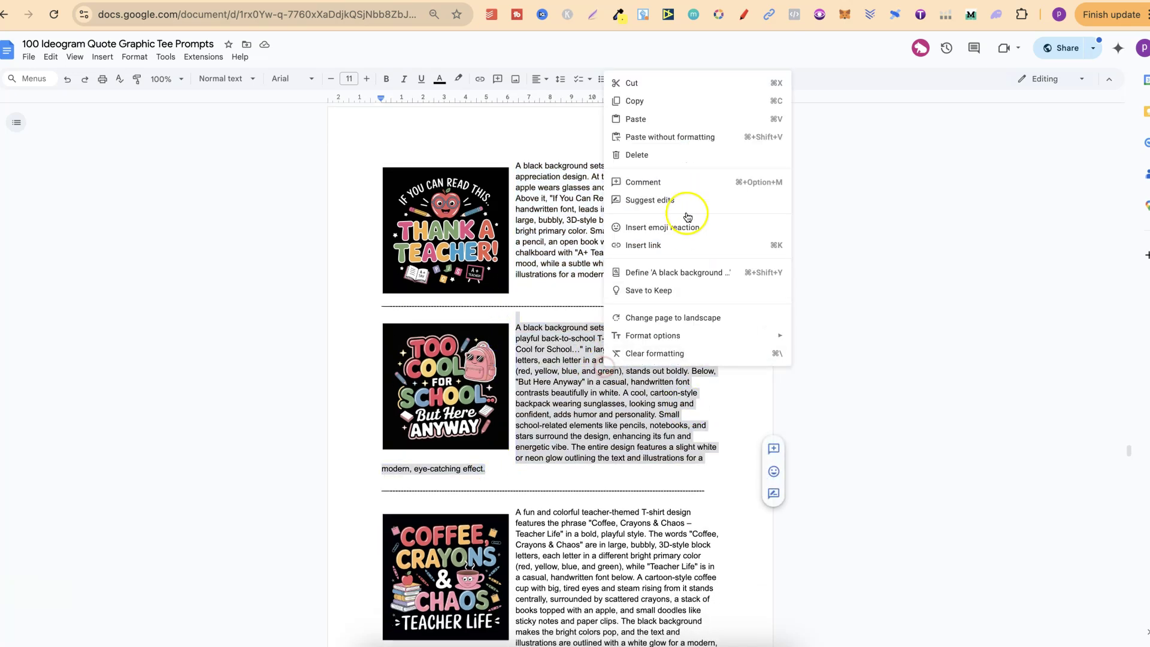
{"action": "left_click", "coordinate": [666, 97]}
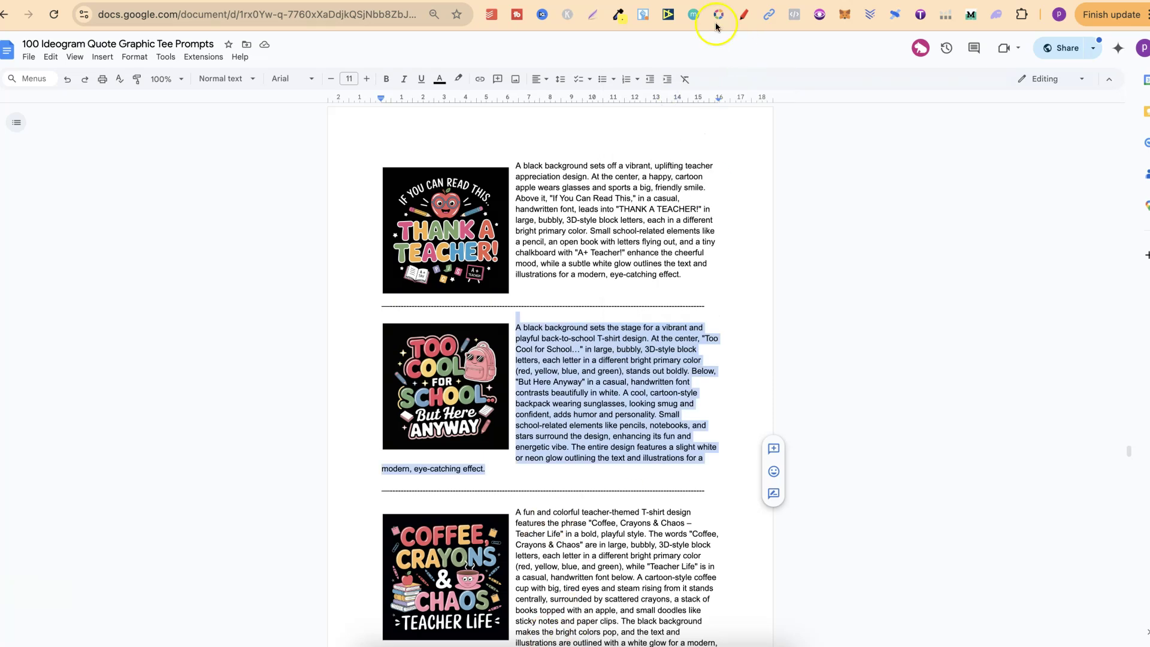
{"action": "key", "text": "ctrl+Tab"}
{"action": "left_click", "coordinate": [496, 52]}
{"action": "key", "text": "super+a"}
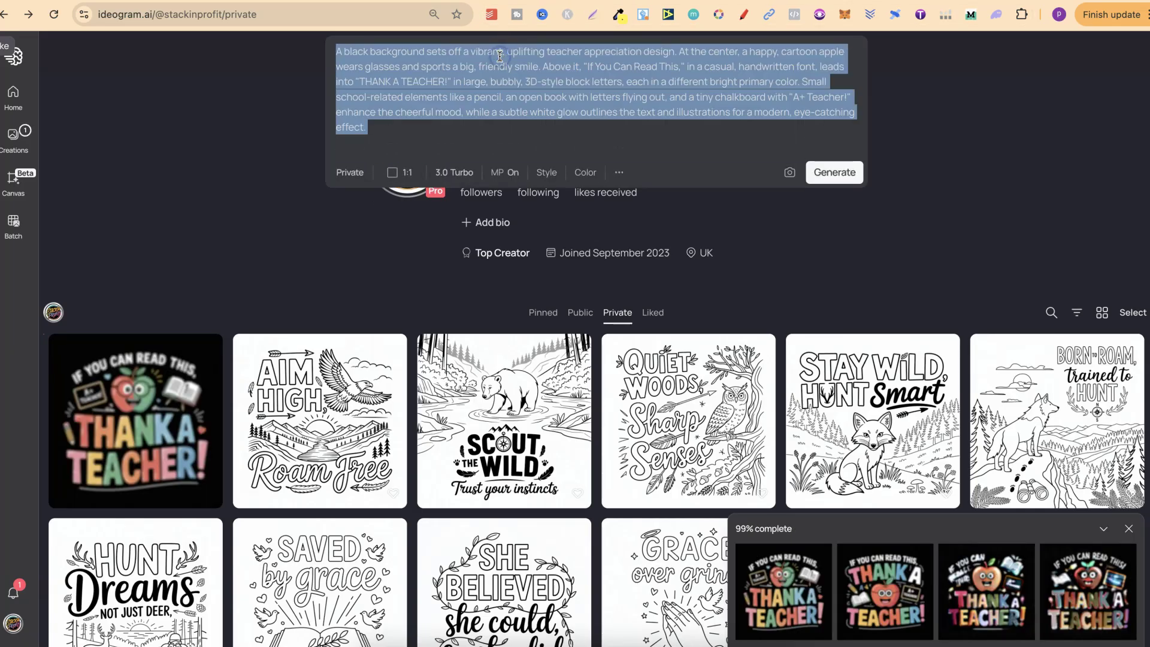
{"action": "key", "text": "super+v"}
{"action": "left_click", "coordinate": [837, 202]}
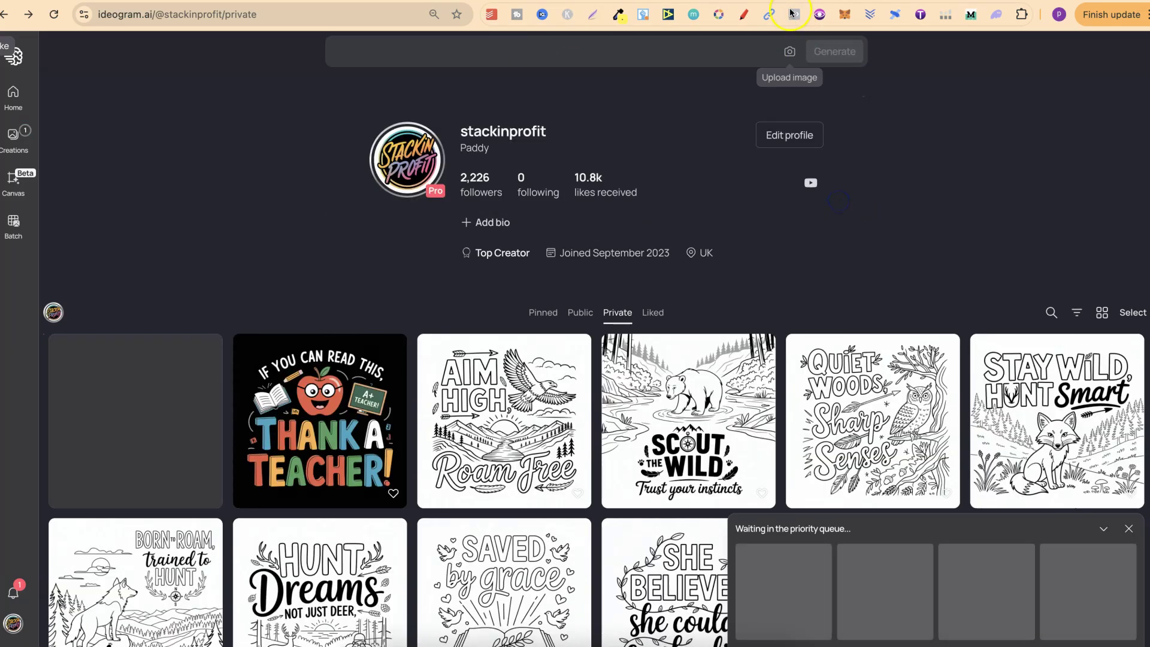
Replace the prompt with the Coffee, Crayons & Chaos paragraph and generate that design
{"action": "key", "text": "ctrl+shift+Tab"}
{"action": "scroll", "coordinate": [706, 367], "scroll_direction": "down", "scroll_amount": 5}
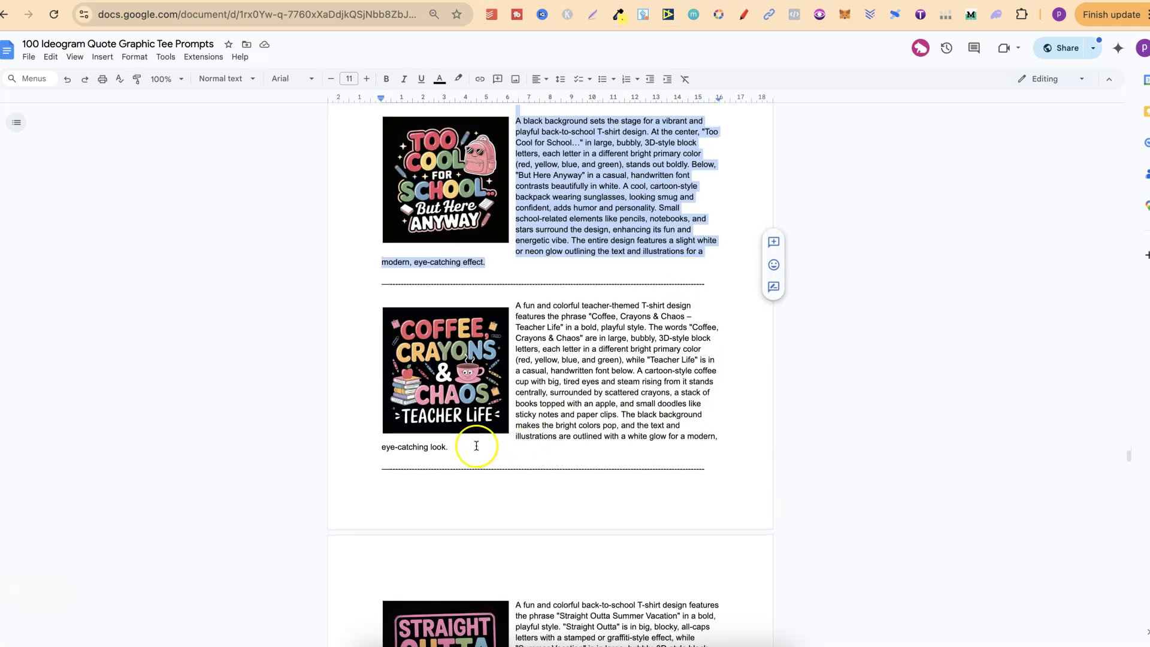
{"action": "left_click_drag", "start_coordinate": [455, 448], "coordinate": [457, 306]}
{"action": "right_click", "coordinate": [577, 331]}
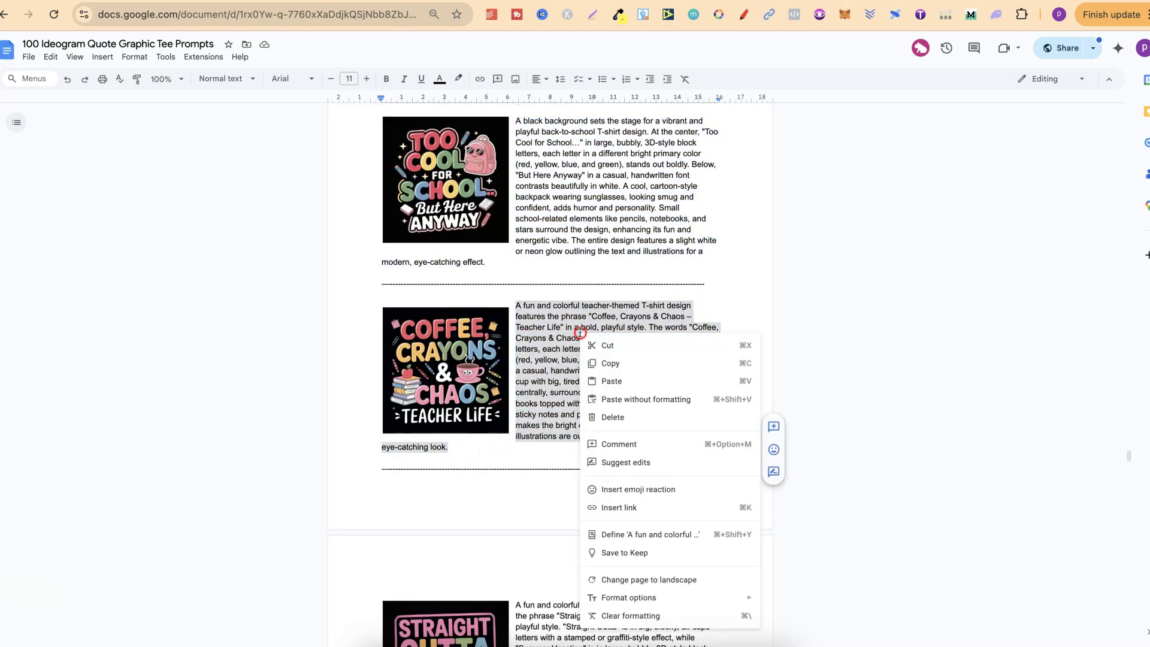
{"action": "left_click", "coordinate": [620, 361]}
{"action": "key", "text": "ctrl+Tab"}
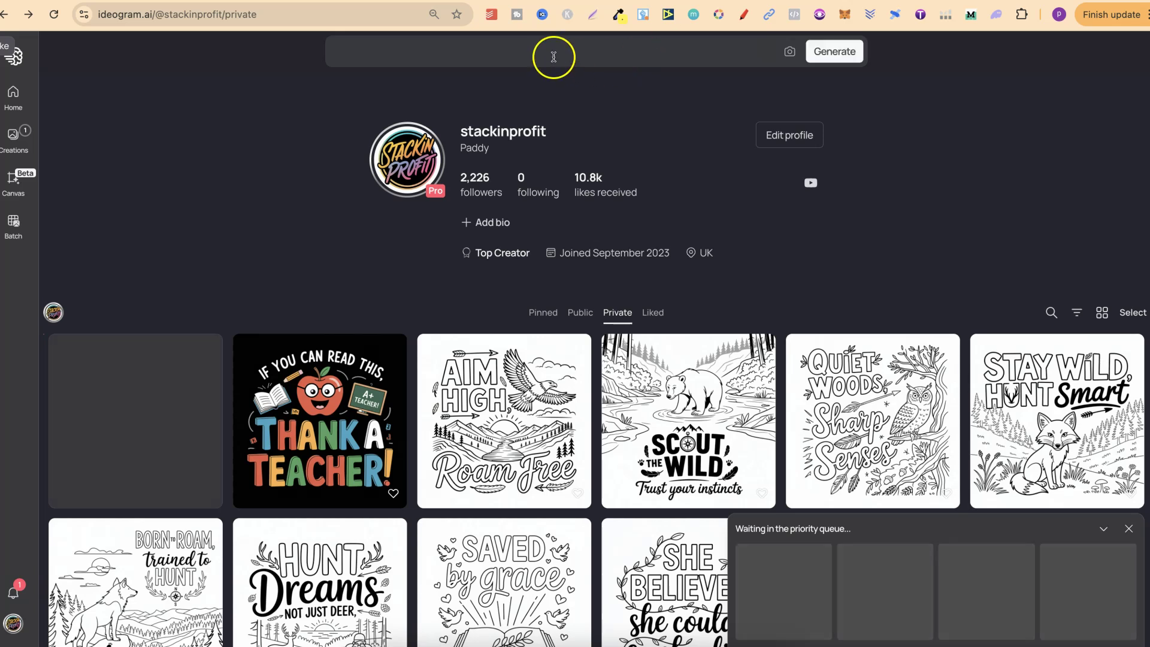
{"action": "left_click", "coordinate": [555, 53]}
{"action": "key", "text": "ctrl+a"}
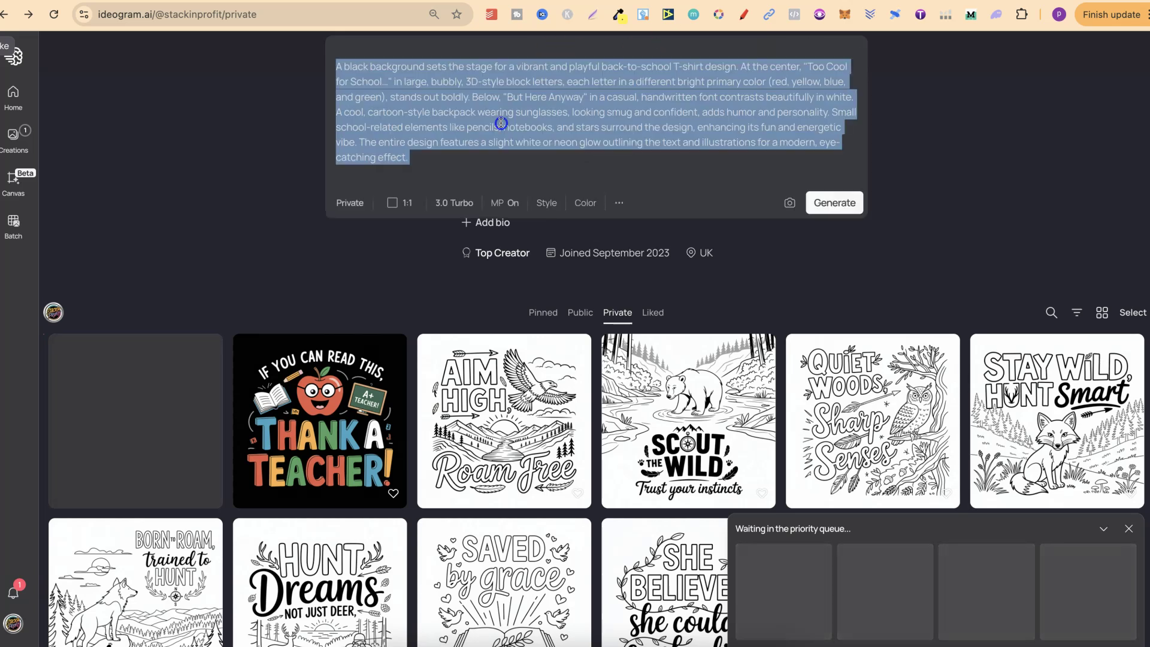
{"action": "key", "text": "BackSpace"}
{"action": "key", "text": "ctrl+v"}
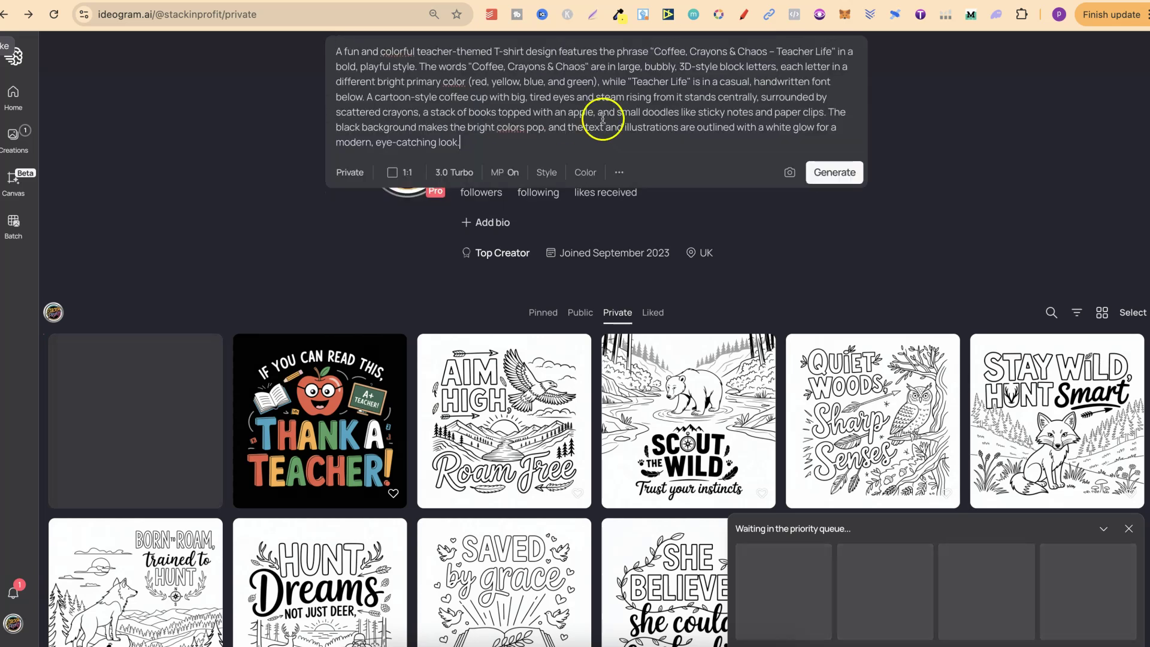
{"action": "left_click", "coordinate": [835, 172]}
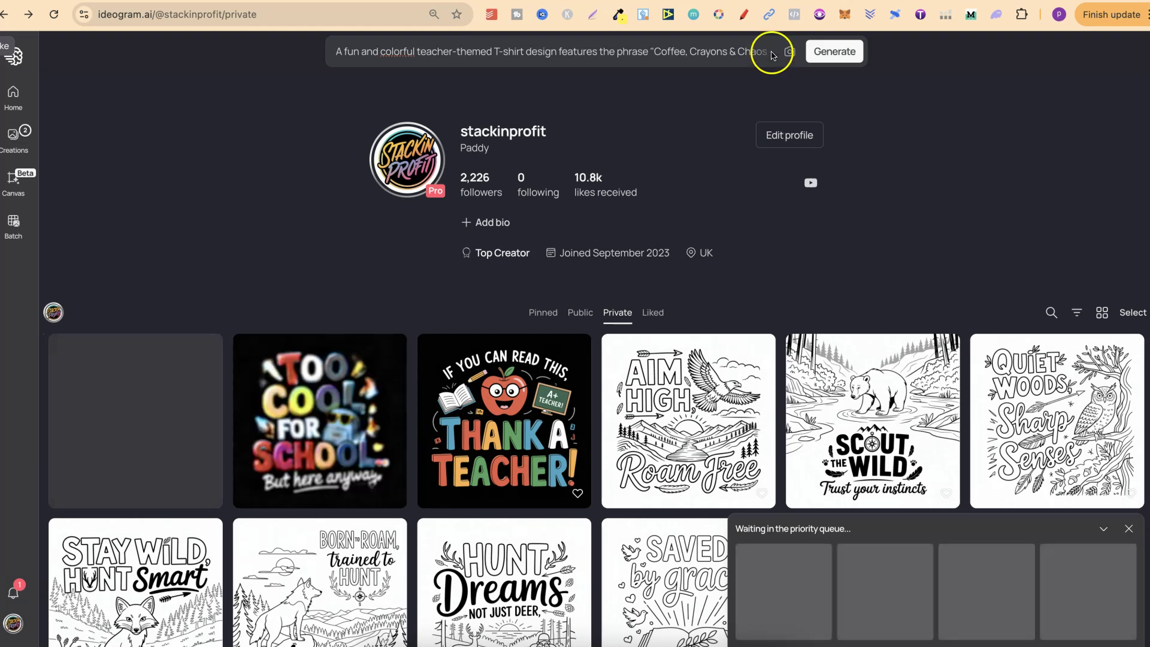
{"action": "key", "text": "ctrl+Tab"}
{"action": "scroll", "coordinate": [769, 275], "scroll_direction": "up", "scroll_amount": 3}
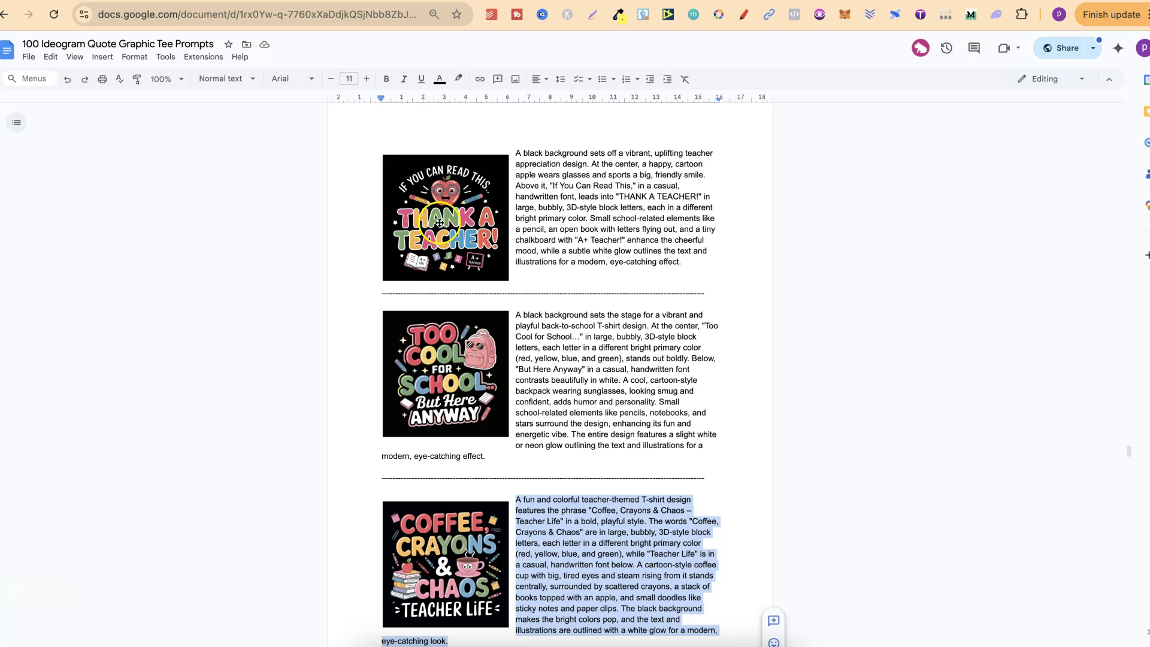
{"action": "key", "text": "ctrl+Tab"}
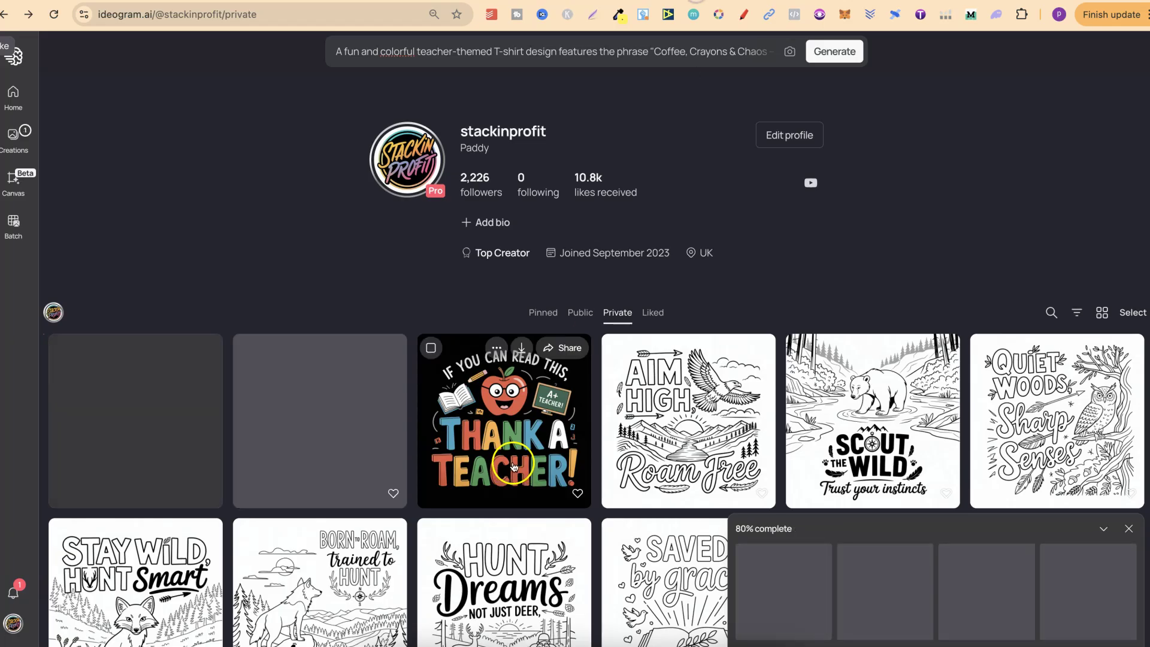
{"action": "left_click", "coordinate": [513, 466]}
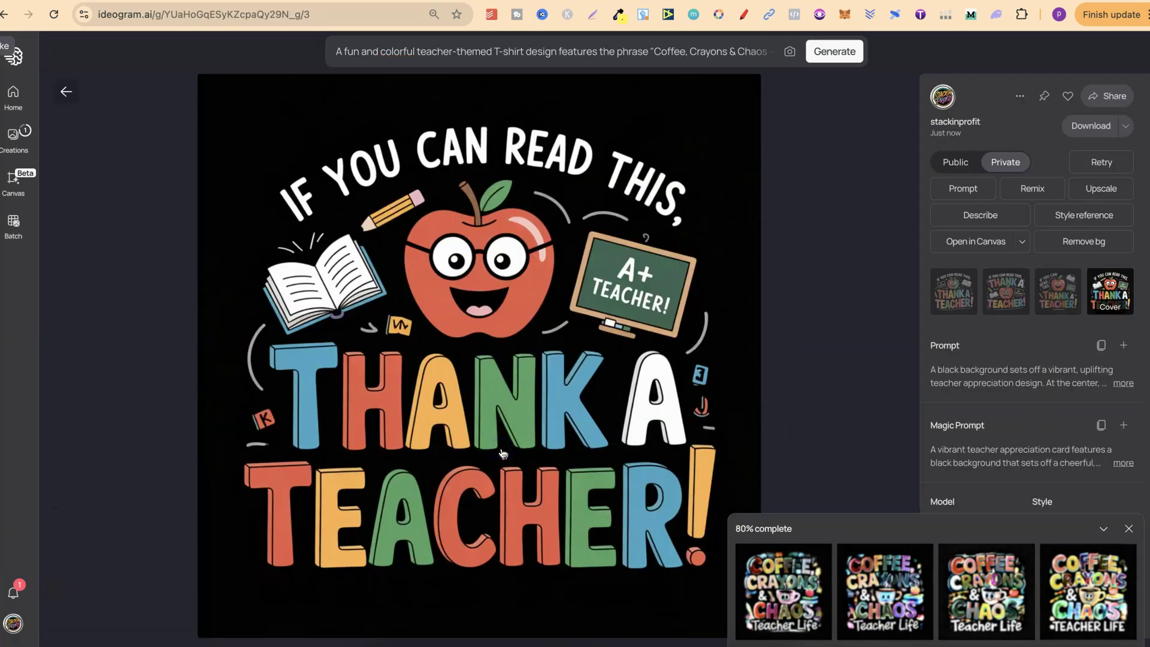
{"action": "key", "text": "Right"}
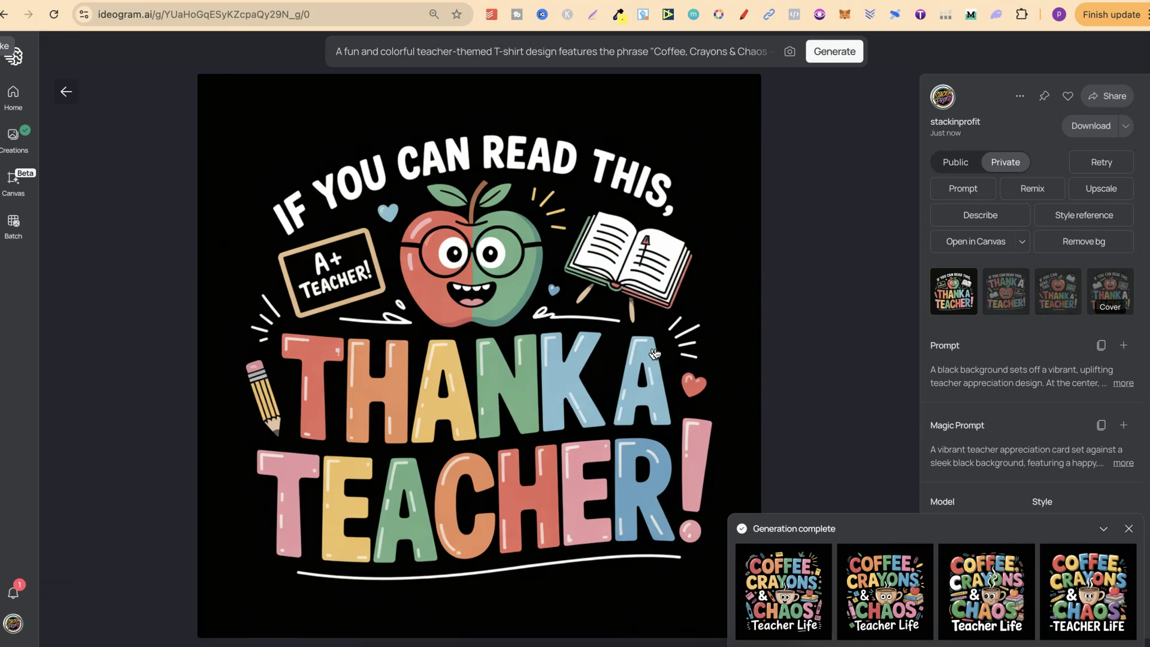
{"action": "key", "text": "Right"}
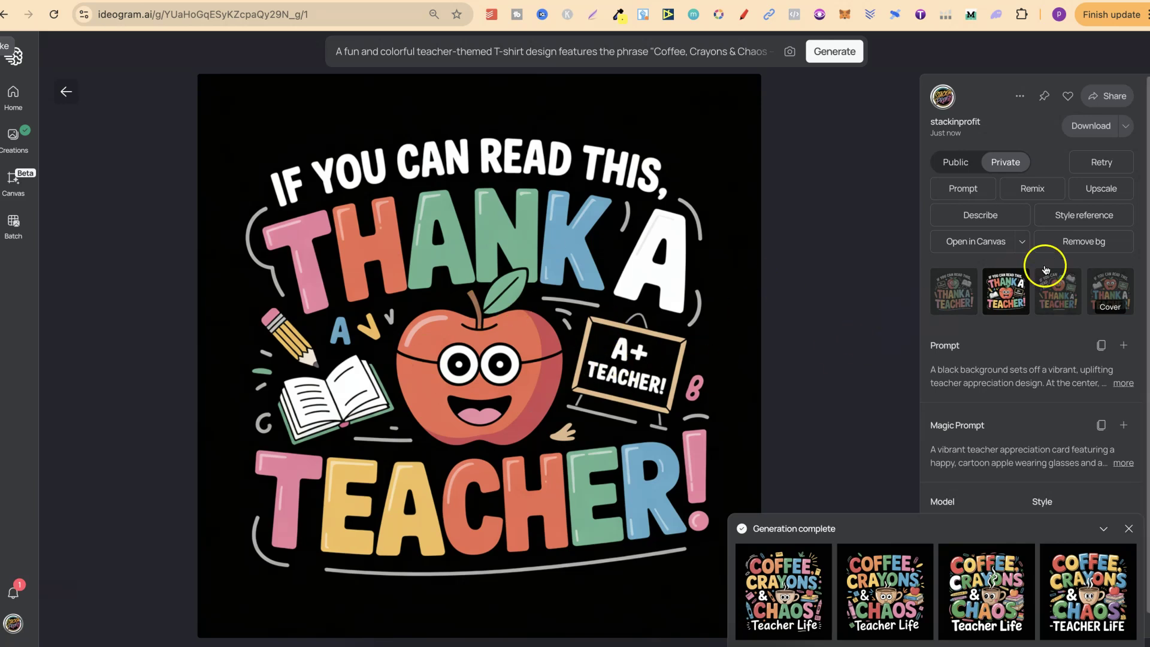
{"action": "left_click", "coordinate": [66, 91]}
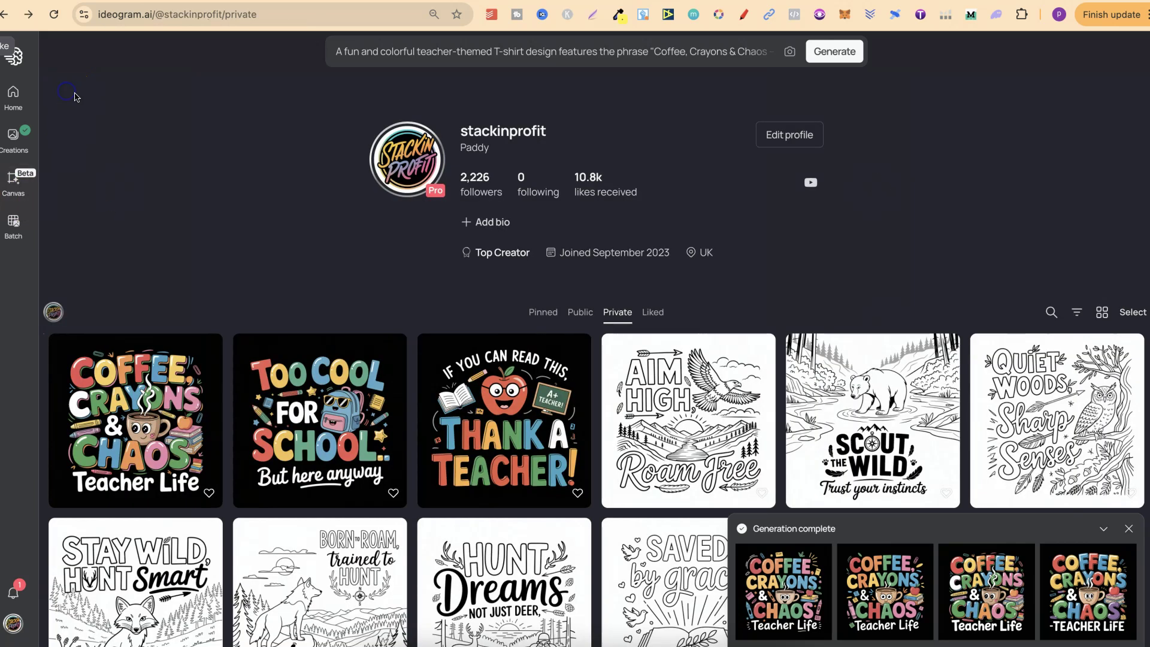
{"action": "left_click", "coordinate": [315, 433]}
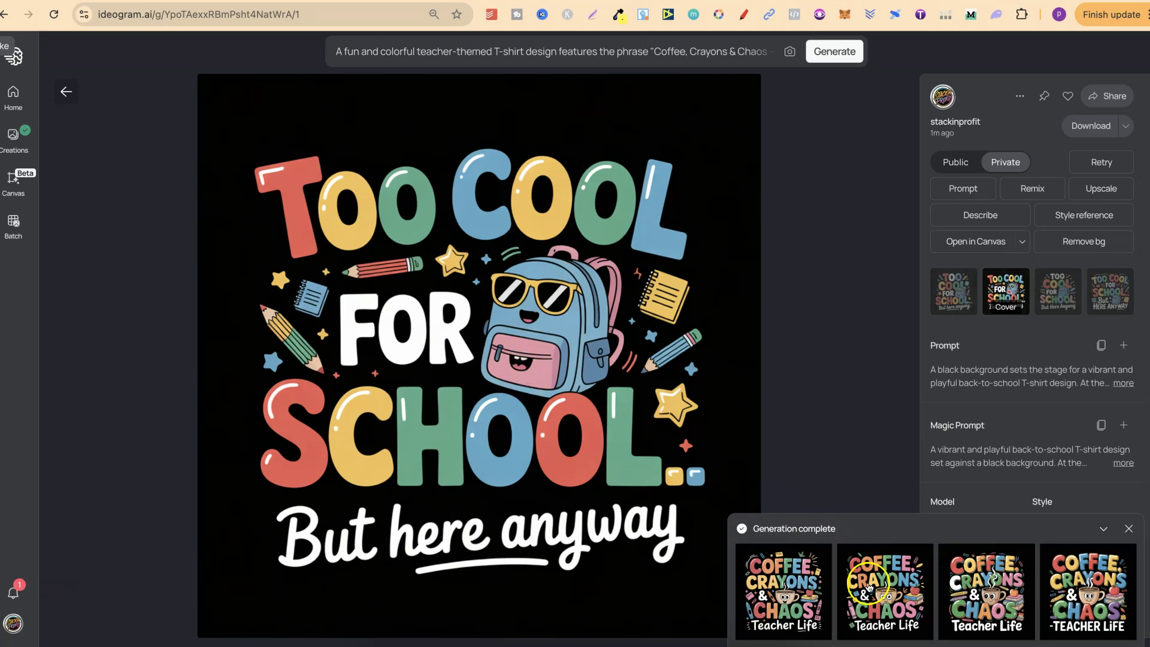
{"action": "key", "text": "Right"}
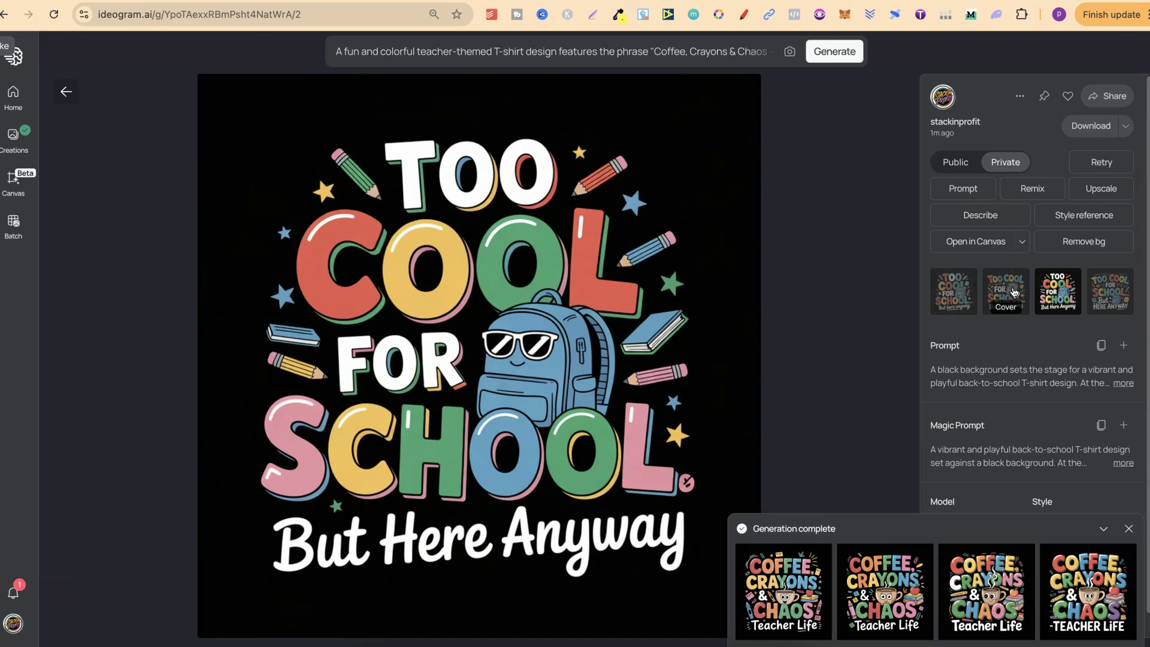
{"action": "key", "text": "Right"}
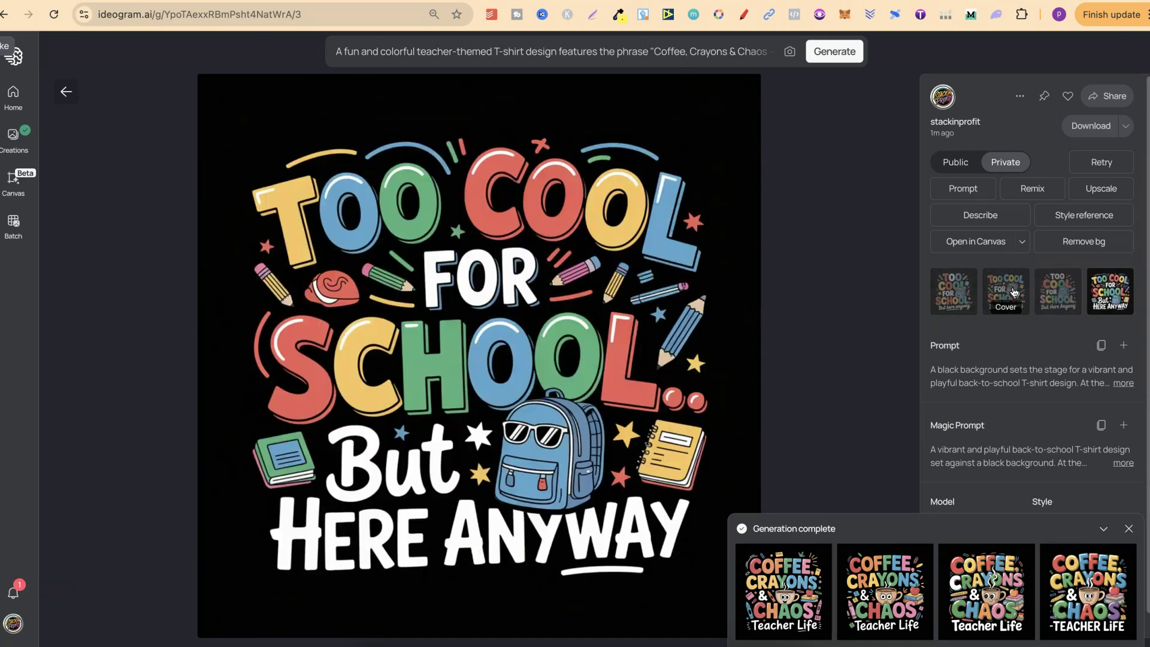
{"action": "key", "text": "Right"}
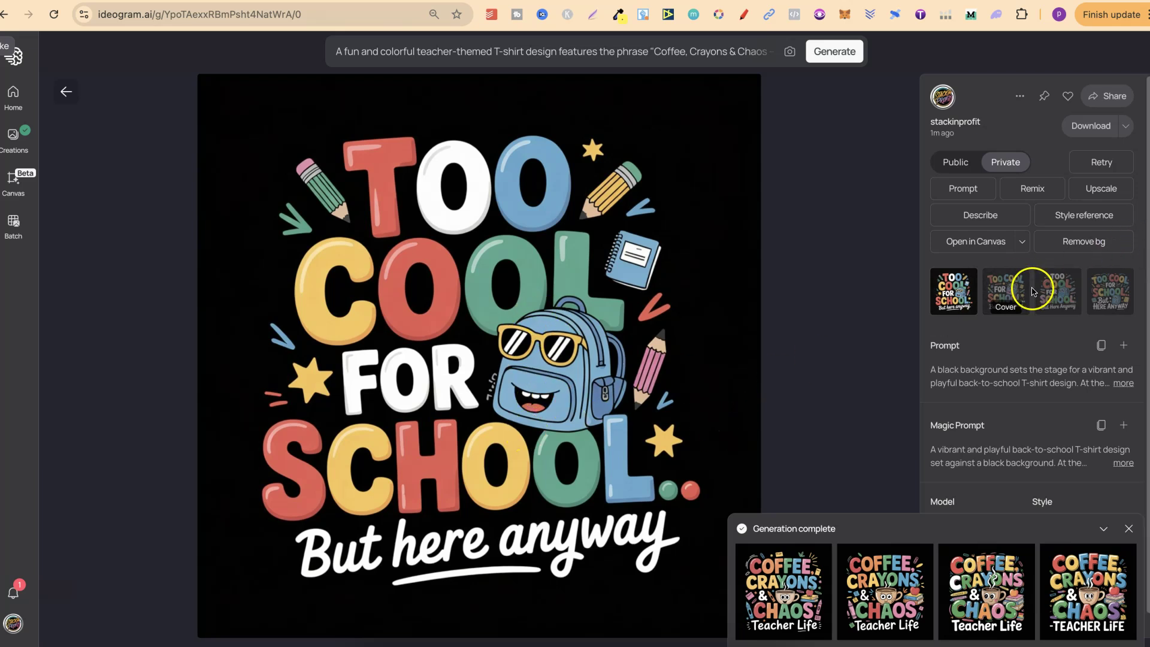
{"action": "left_click", "coordinate": [1011, 291]}
{"action": "key", "text": "Right"}
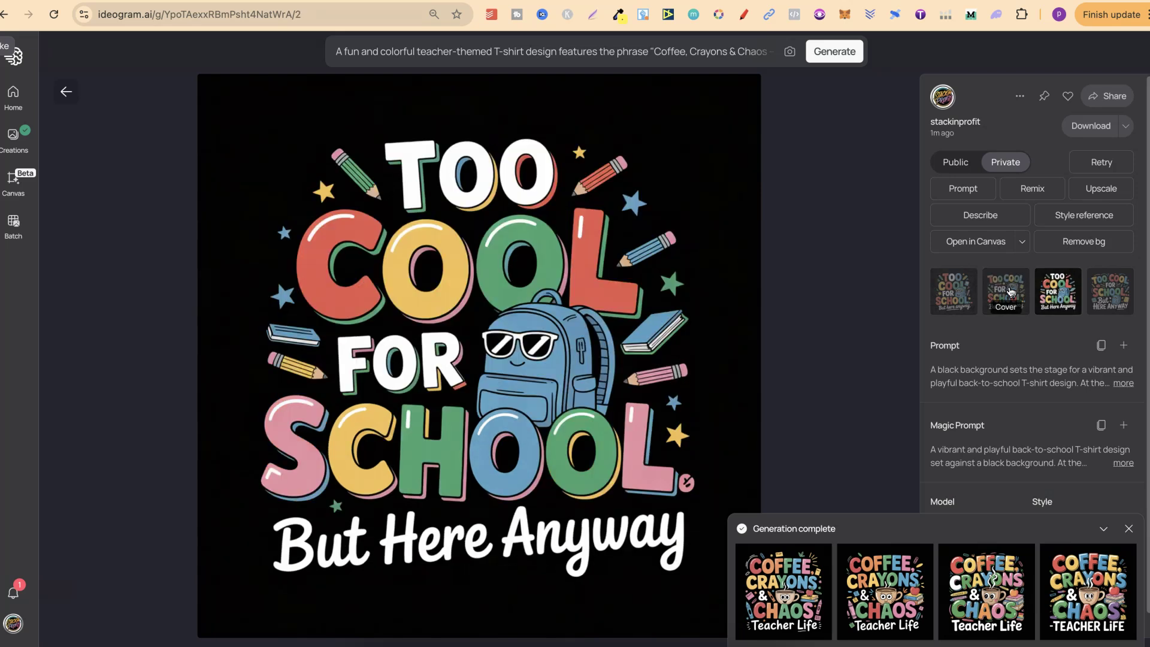
{"action": "key", "text": "Right"}
{"action": "key", "text": "Left"}
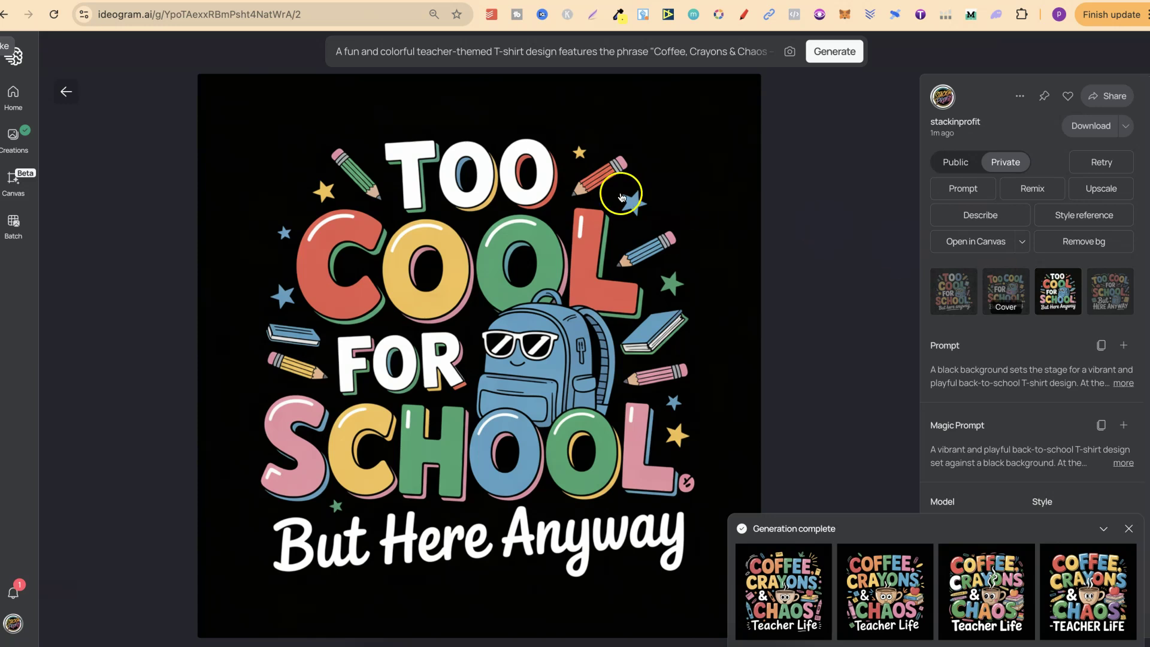
{"action": "left_click", "coordinate": [67, 95]}
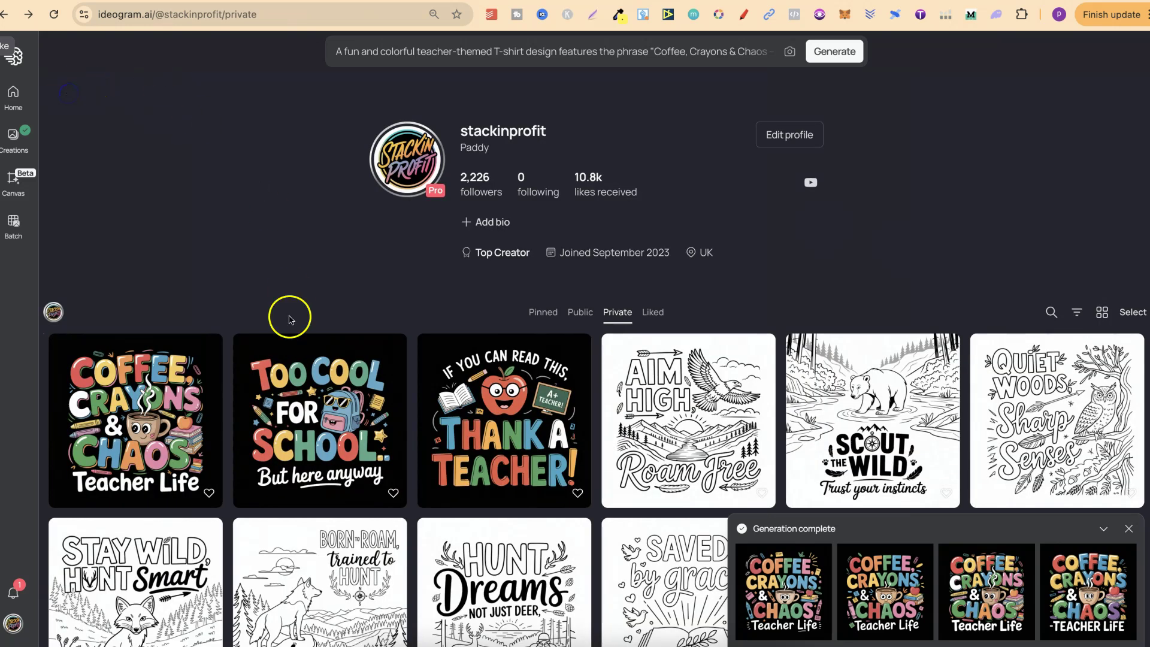
{"action": "left_click", "coordinate": [149, 419]}
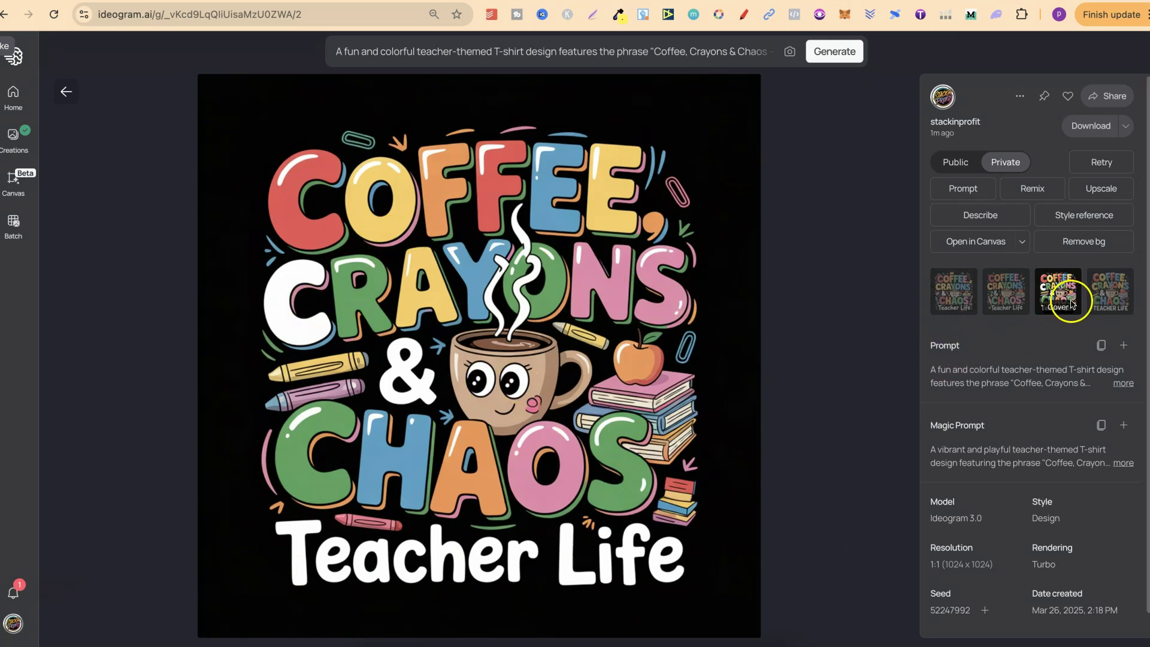
{"action": "key", "text": "Right"}
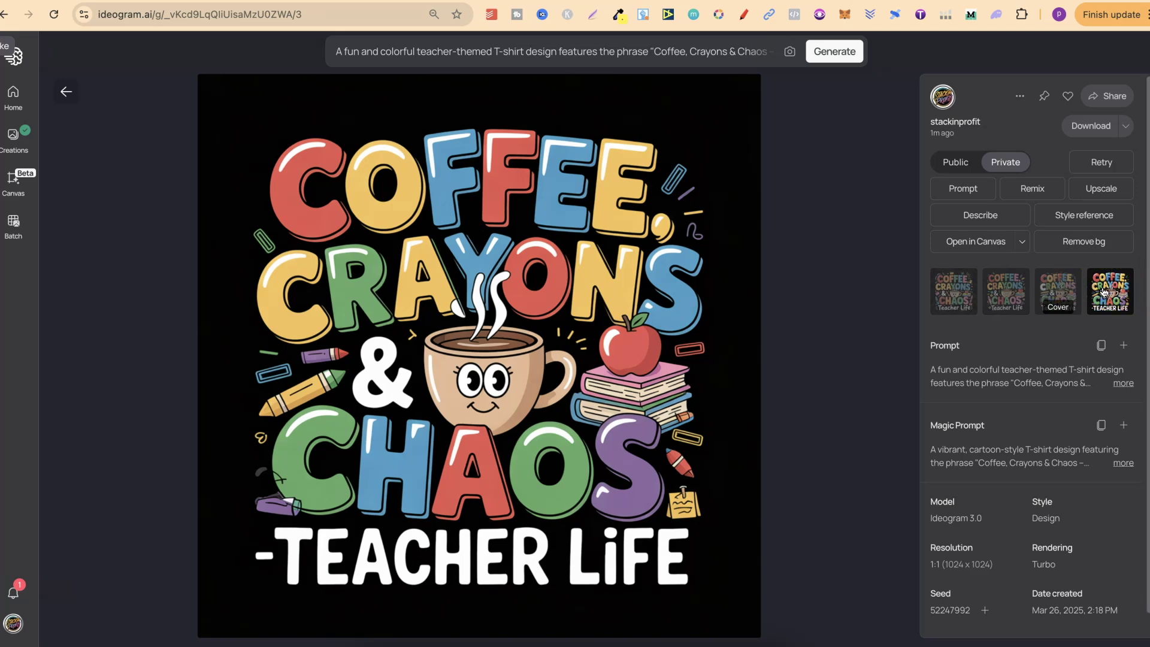
{"action": "key", "text": "Right"}
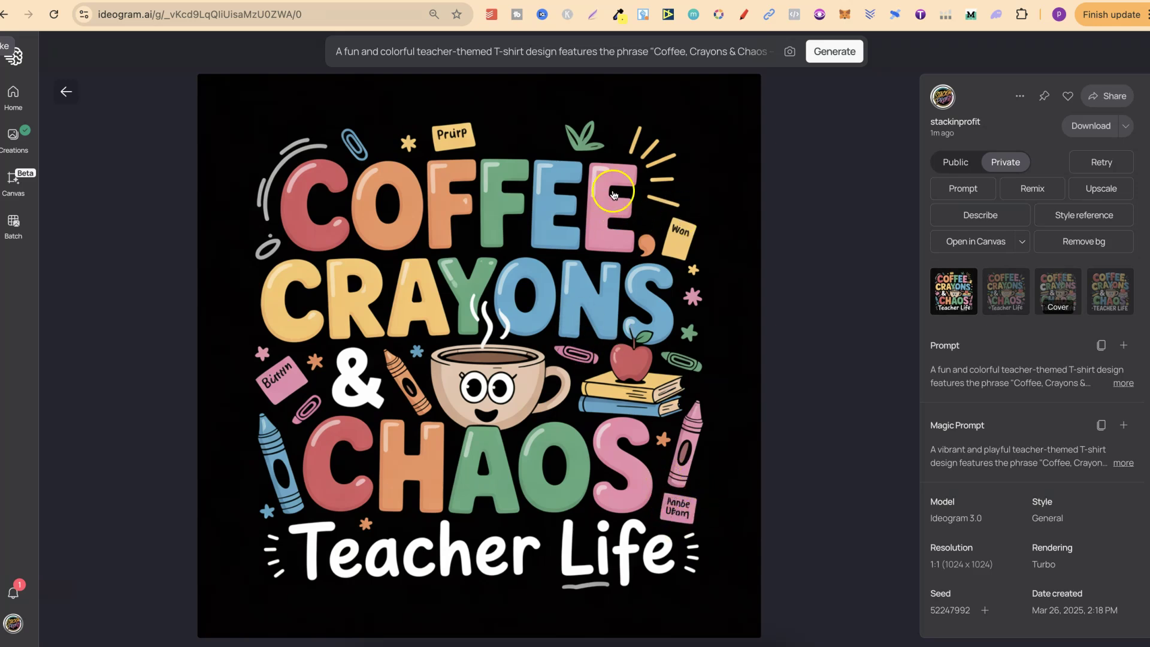
{"action": "key", "text": "Right"}
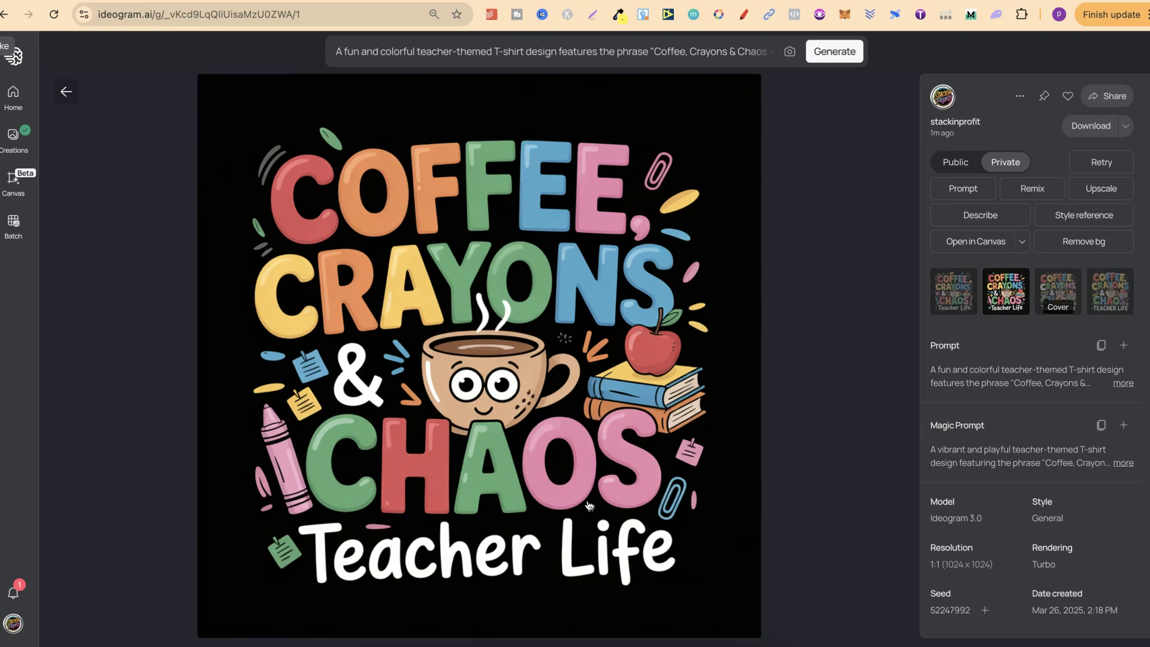
Check the Coffee Crayons & Chaos, Too Cool for School and Thank a Teacher tiles, then delete and confirm
{"action": "left_click", "coordinate": [66, 92]}
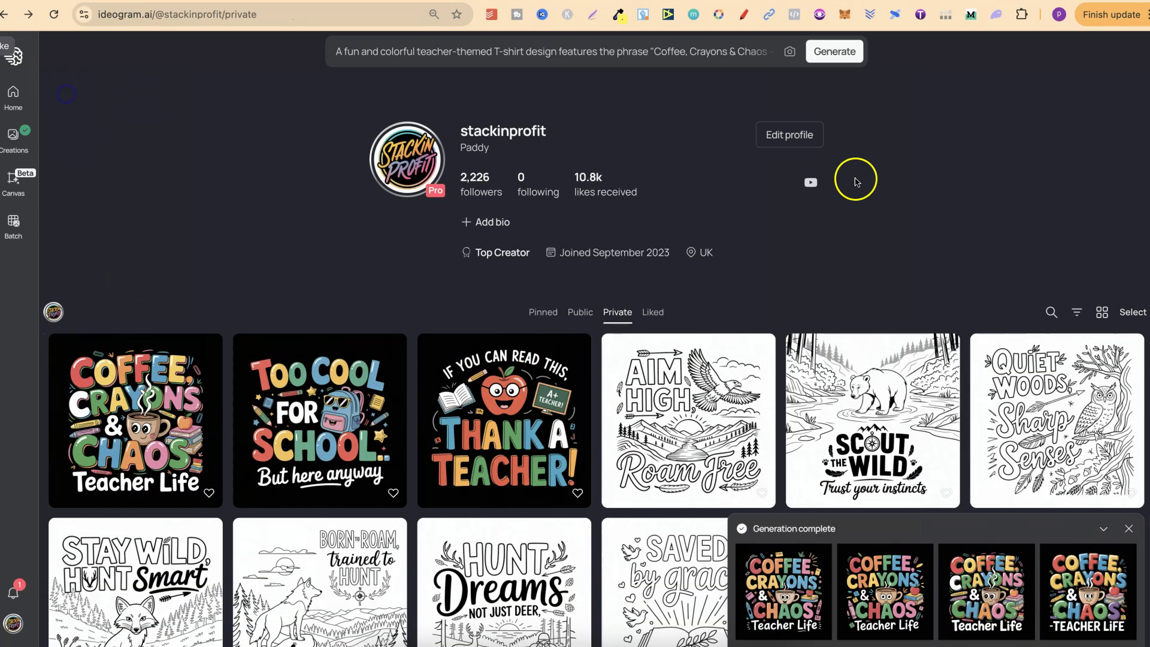
{"action": "scroll", "coordinate": [1070, 239], "scroll_direction": "down", "scroll_amount": 20}
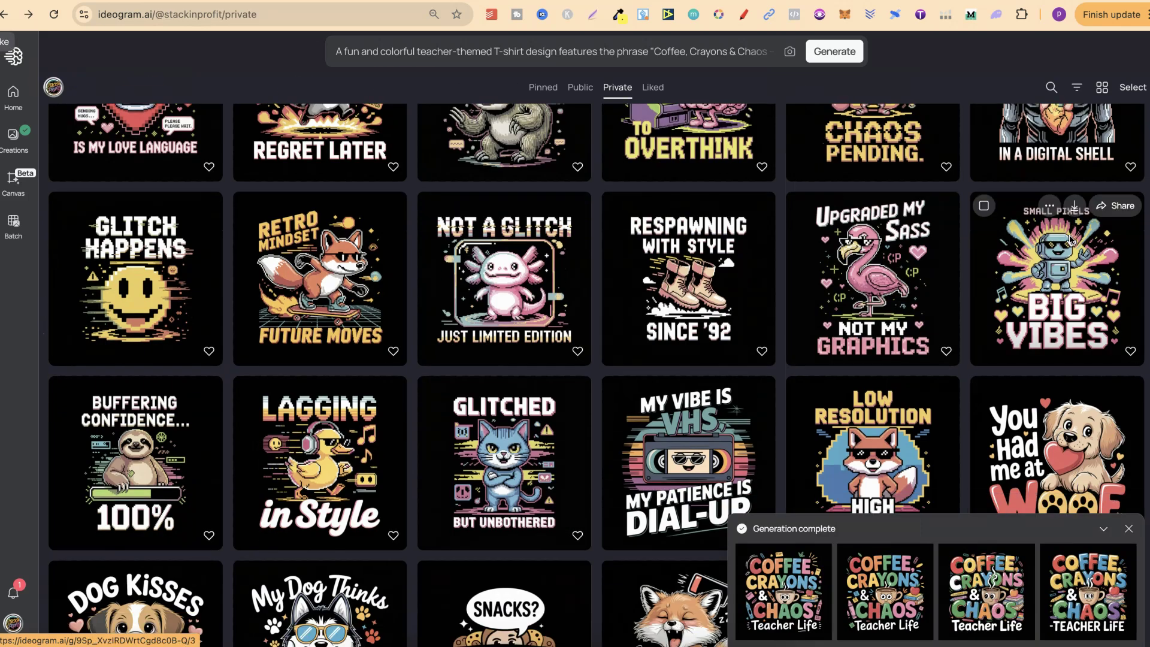
{"action": "scroll", "coordinate": [1070, 239], "scroll_direction": "up", "scroll_amount": 10}
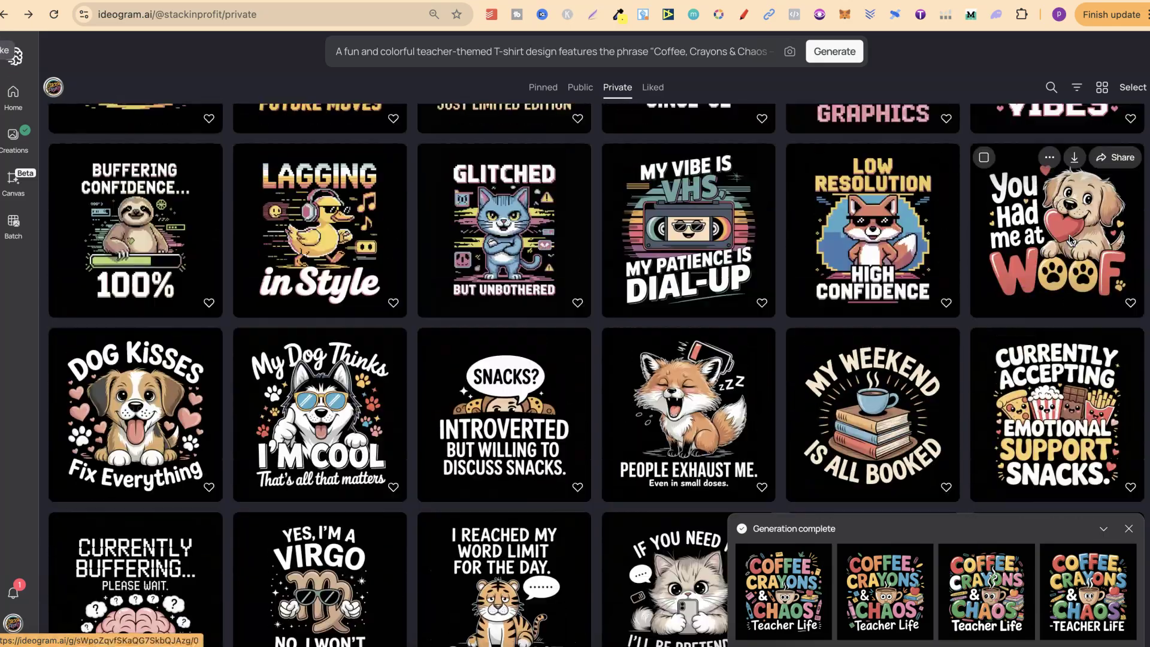
{"action": "scroll", "coordinate": [1070, 242], "scroll_direction": "down", "scroll_amount": 4}
{"action": "scroll", "coordinate": [577, 326], "scroll_direction": "up", "scroll_amount": 15}
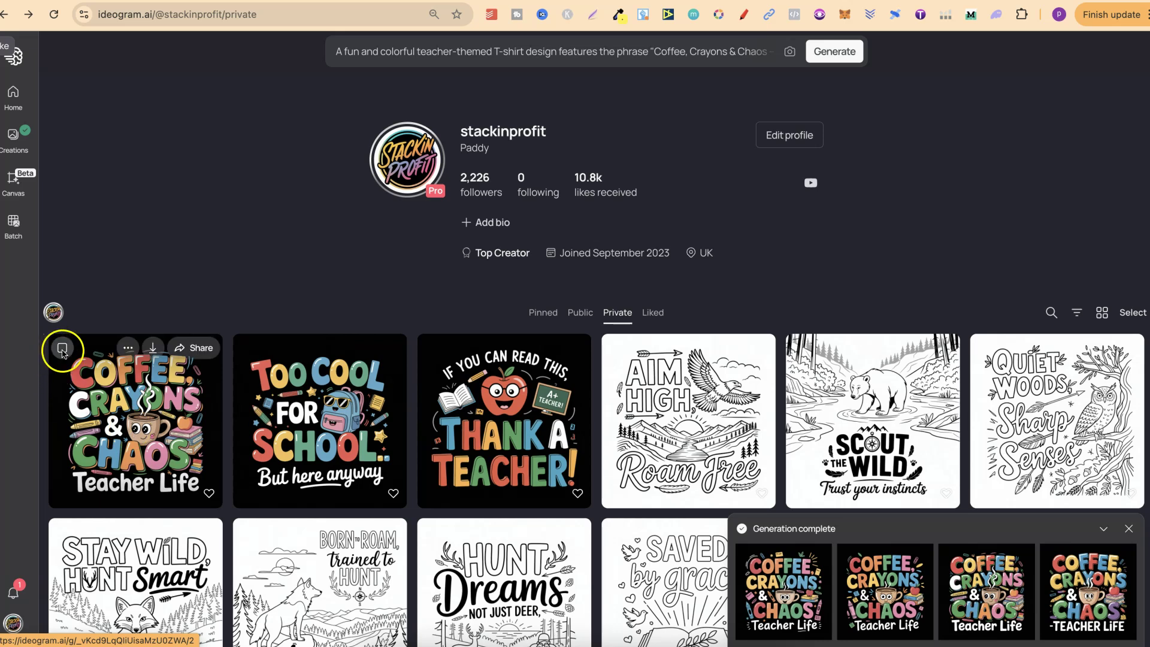
{"action": "left_click", "coordinate": [63, 348]}
{"action": "left_click", "coordinate": [247, 347]}
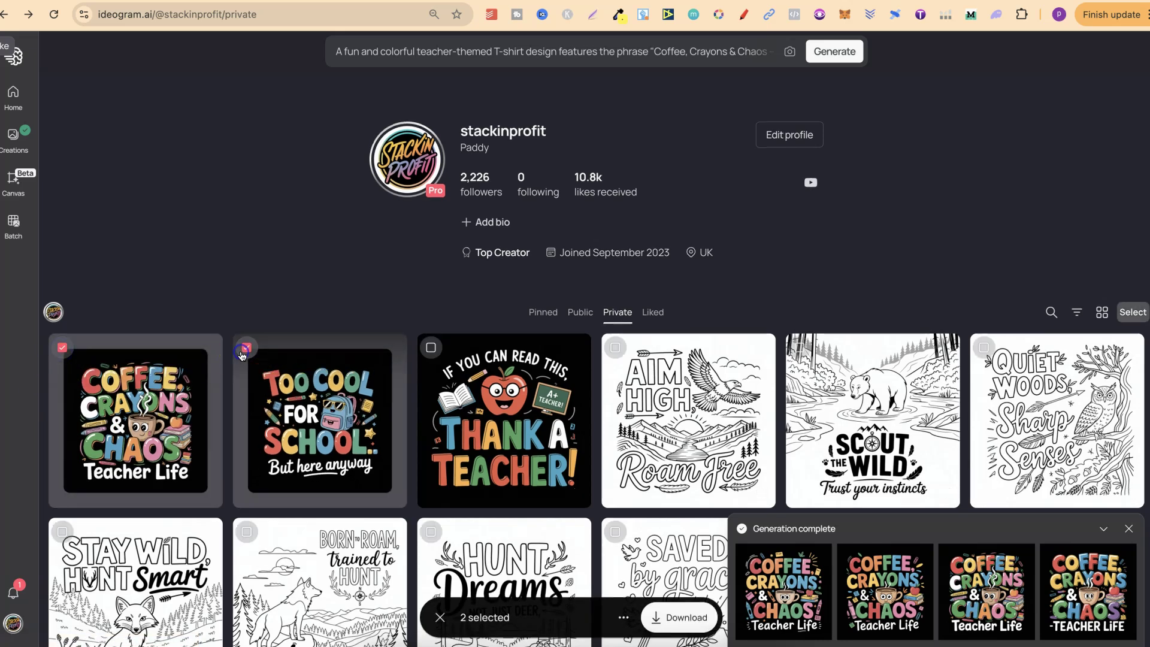
{"action": "left_click", "coordinate": [431, 349]}
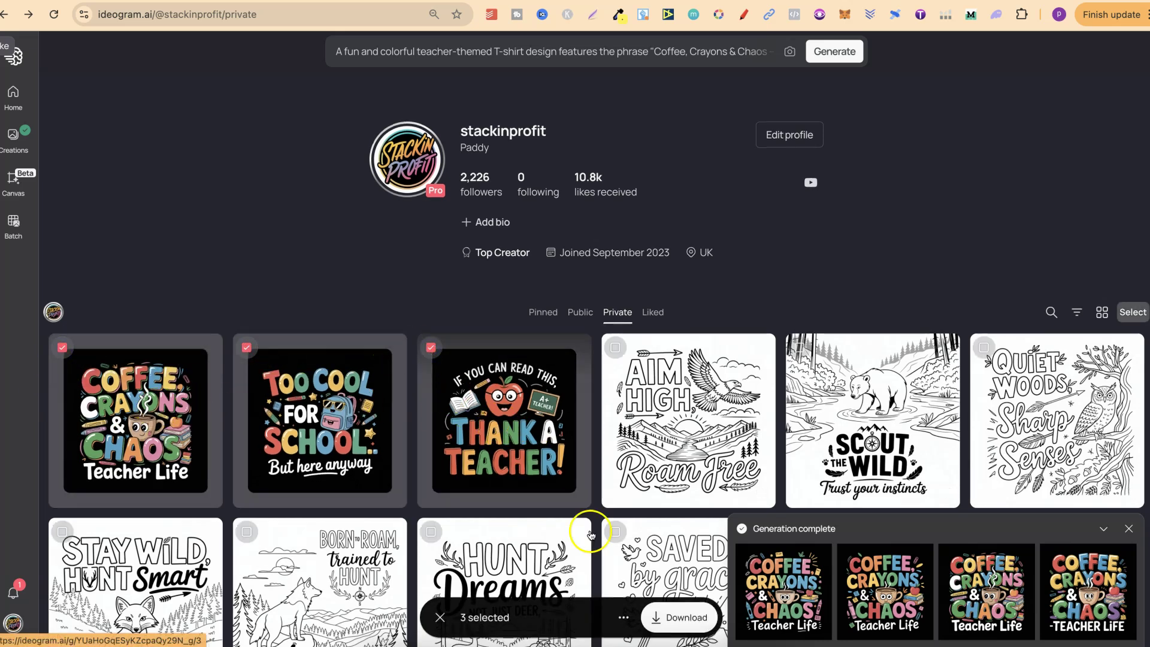
{"action": "left_click", "coordinate": [603, 593]}
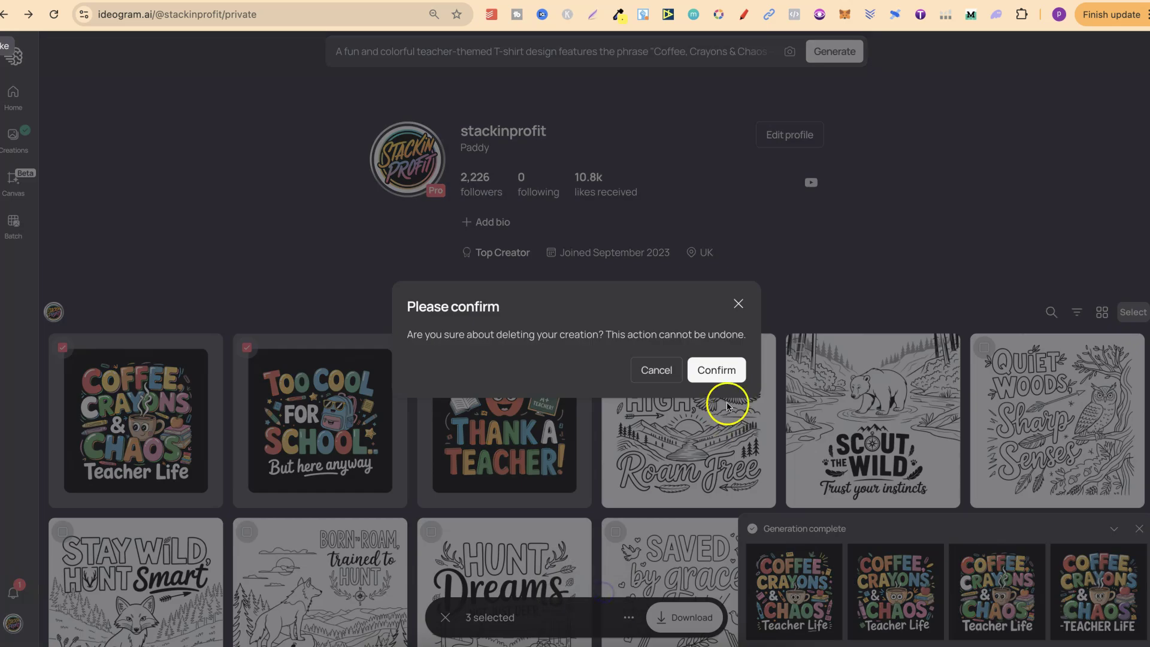
{"action": "left_click", "coordinate": [722, 371]}
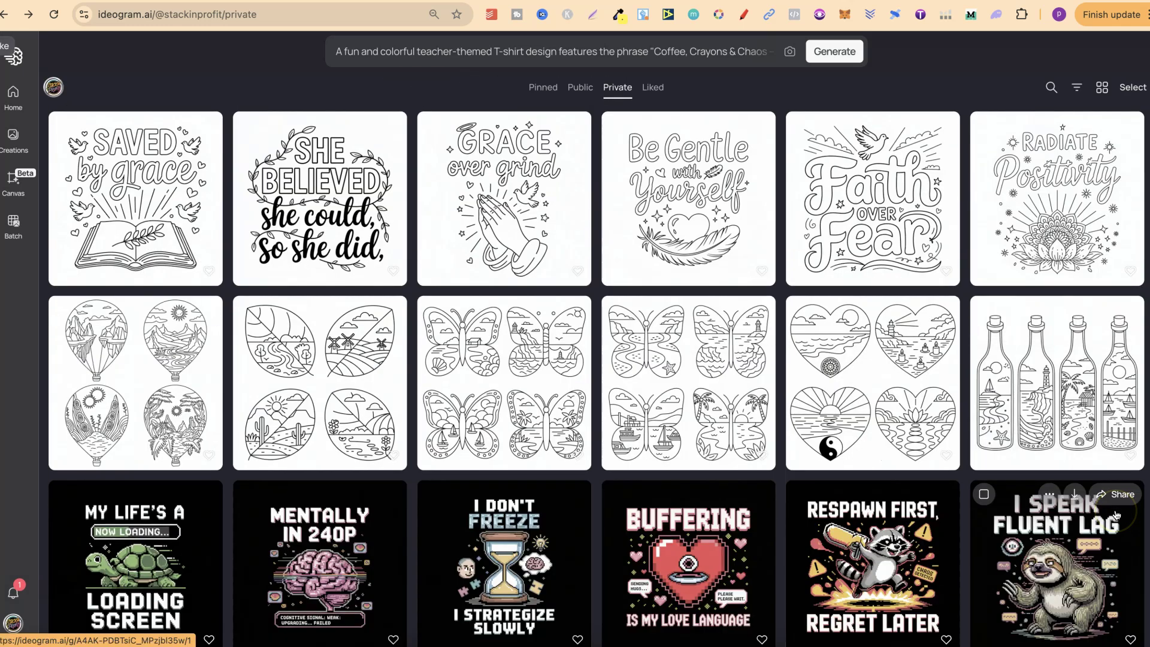
{"action": "scroll", "coordinate": [1117, 514], "scroll_direction": "down", "scroll_amount": 2}
{"action": "scroll", "coordinate": [1117, 514], "scroll_direction": "down", "scroll_amount": 5}
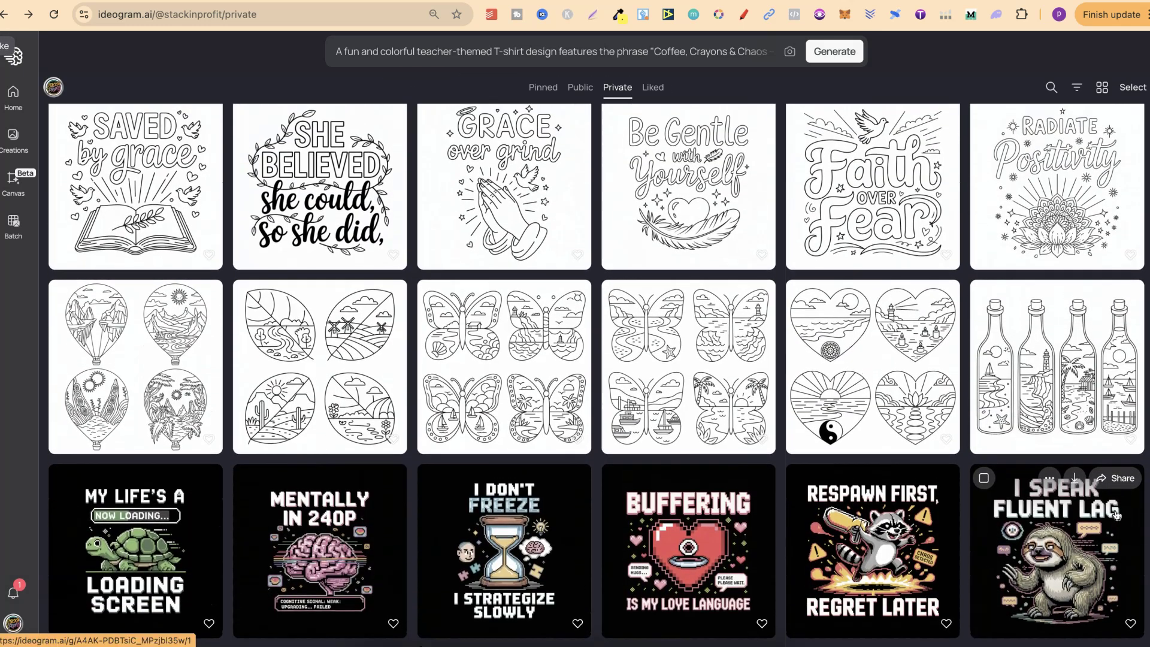
{"action": "scroll", "coordinate": [1117, 514], "scroll_direction": "down", "scroll_amount": 2}
{"action": "scroll", "coordinate": [1117, 514], "scroll_direction": "up", "scroll_amount": 3}
{"action": "scroll", "coordinate": [1117, 514], "scroll_direction": "up", "scroll_amount": 4}
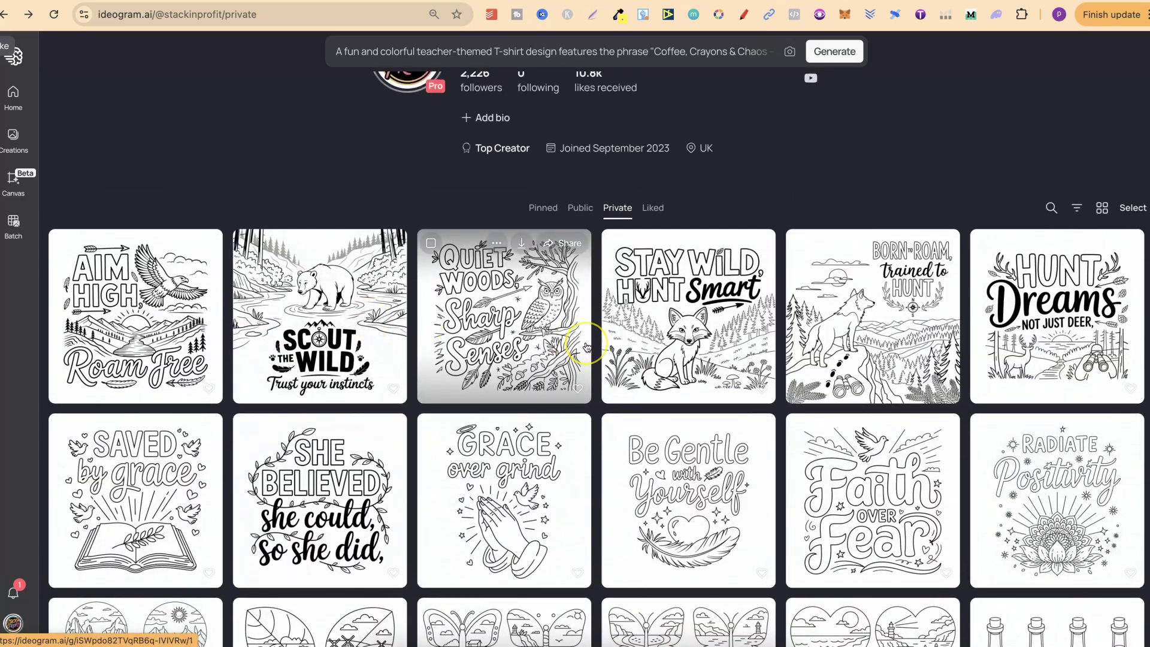
{"action": "scroll", "coordinate": [586, 344], "scroll_direction": "down", "scroll_amount": 10}
{"action": "scroll", "coordinate": [587, 348], "scroll_direction": "down", "scroll_amount": 1}
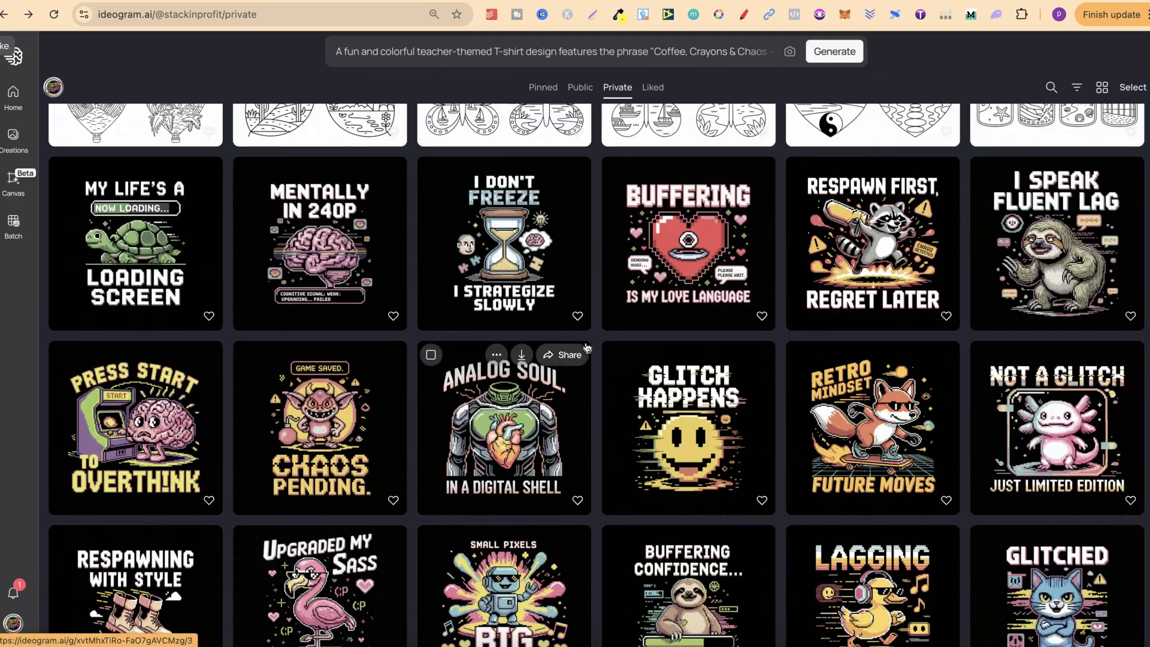
{"action": "scroll", "coordinate": [587, 347], "scroll_direction": "down", "scroll_amount": 12}
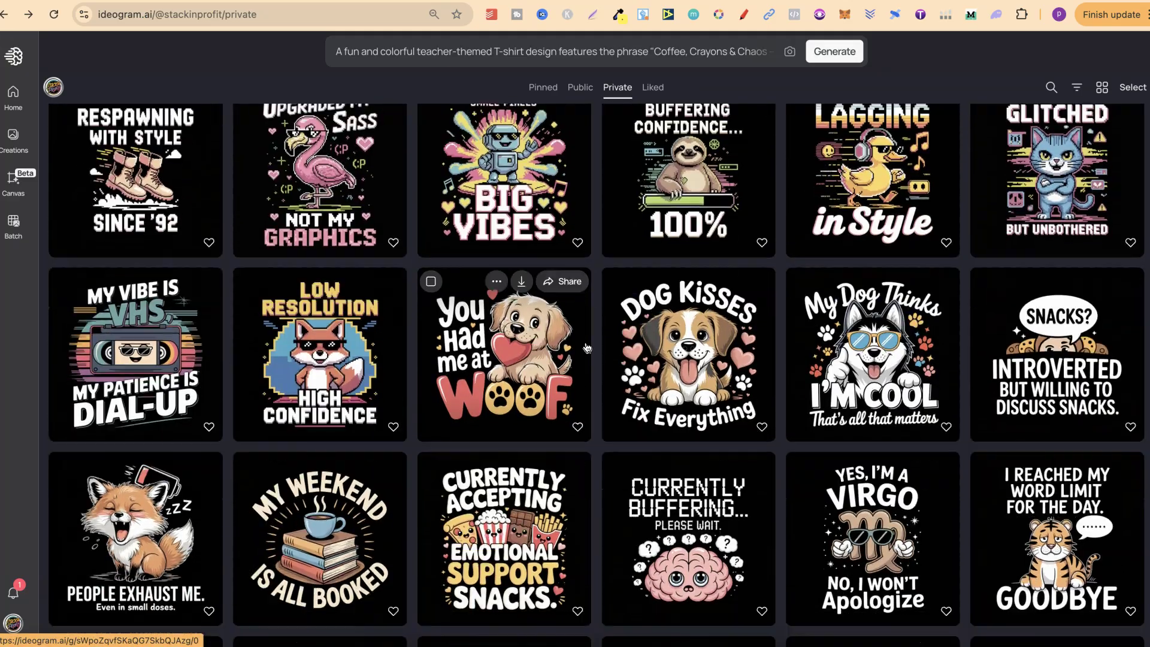
{"action": "scroll", "coordinate": [587, 348], "scroll_direction": "down", "scroll_amount": 11}
{"action": "scroll", "coordinate": [587, 348], "scroll_direction": "up", "scroll_amount": 6}
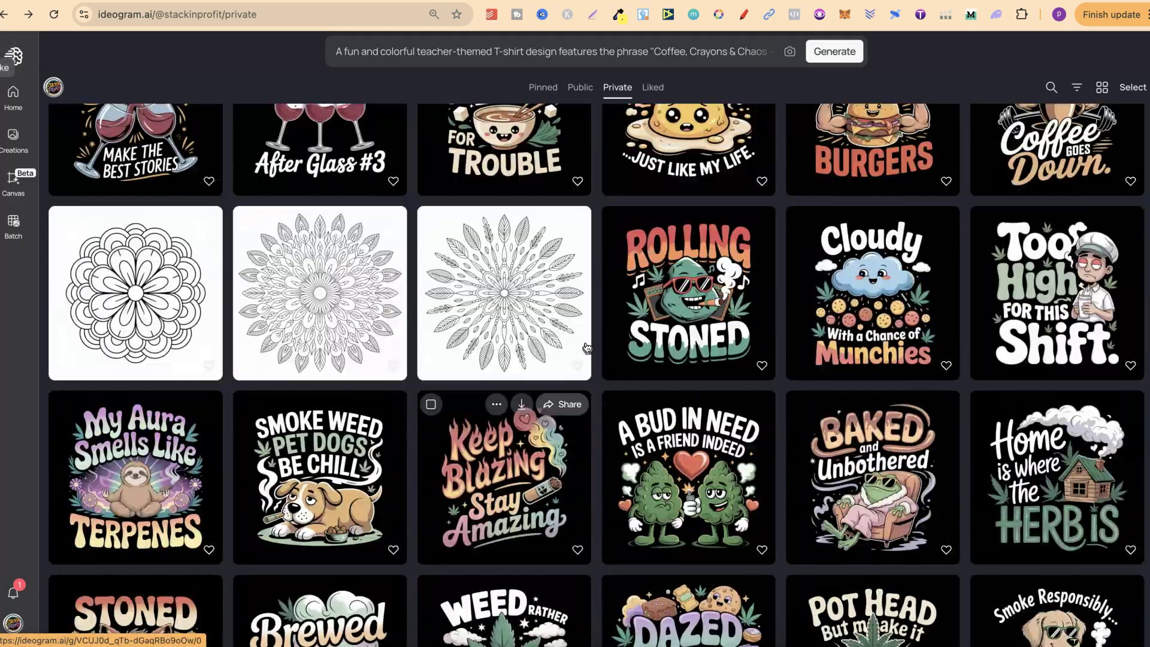
{"action": "scroll", "coordinate": [587, 347], "scroll_direction": "down", "scroll_amount": 2}
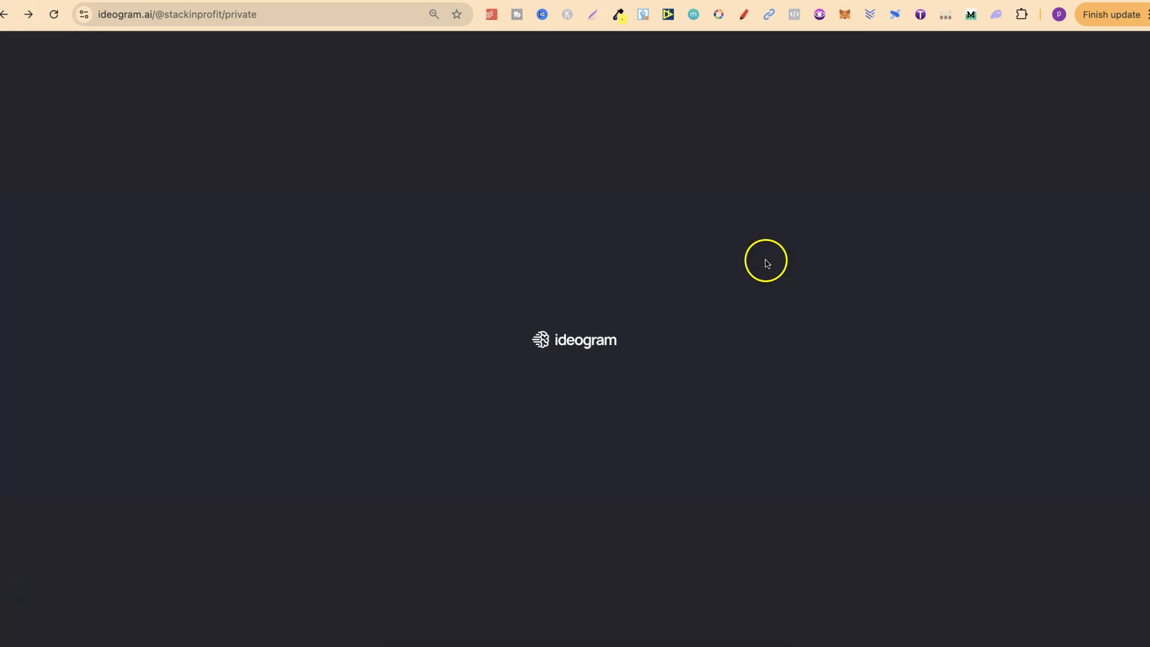
{"action": "scroll", "coordinate": [865, 402], "scroll_direction": "down", "scroll_amount": 20}
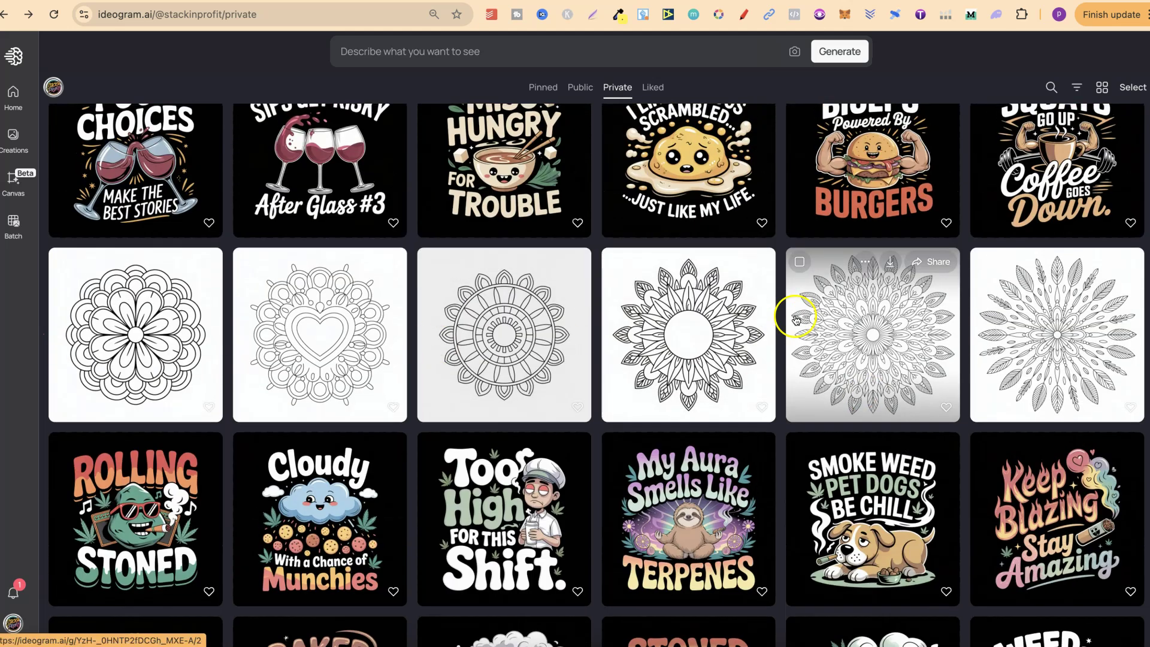
{"action": "scroll", "coordinate": [1135, 560], "scroll_direction": "down", "scroll_amount": 3}
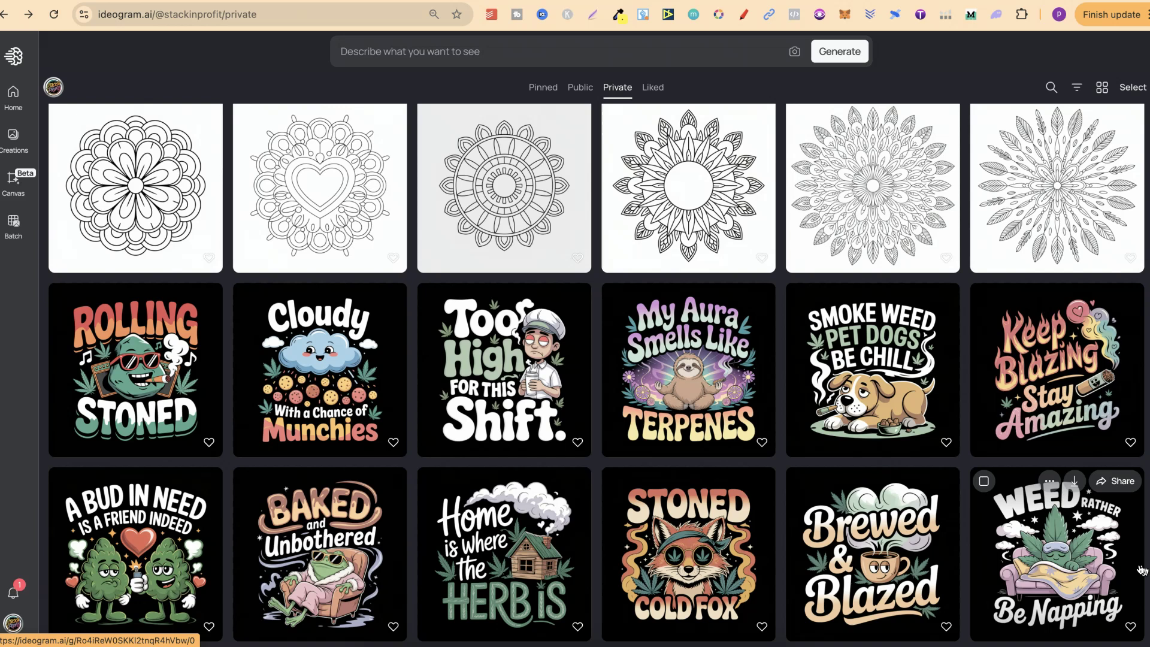
{"action": "scroll", "coordinate": [1142, 569], "scroll_direction": "down", "scroll_amount": 3}
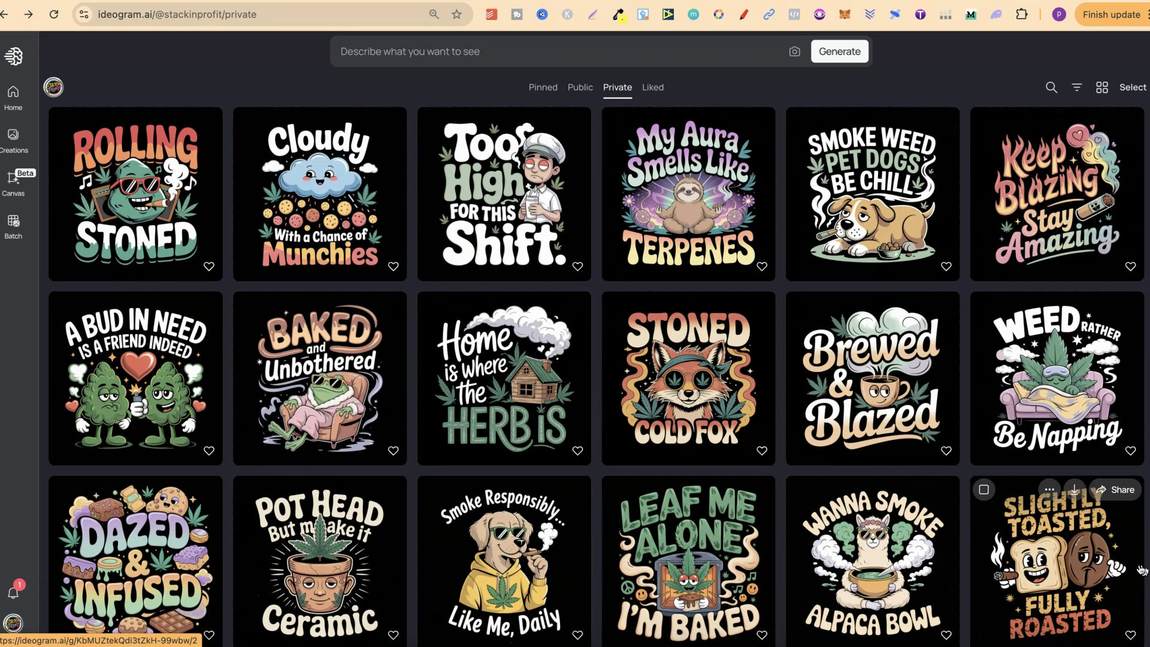
{"action": "left_click", "coordinate": [673, 364]}
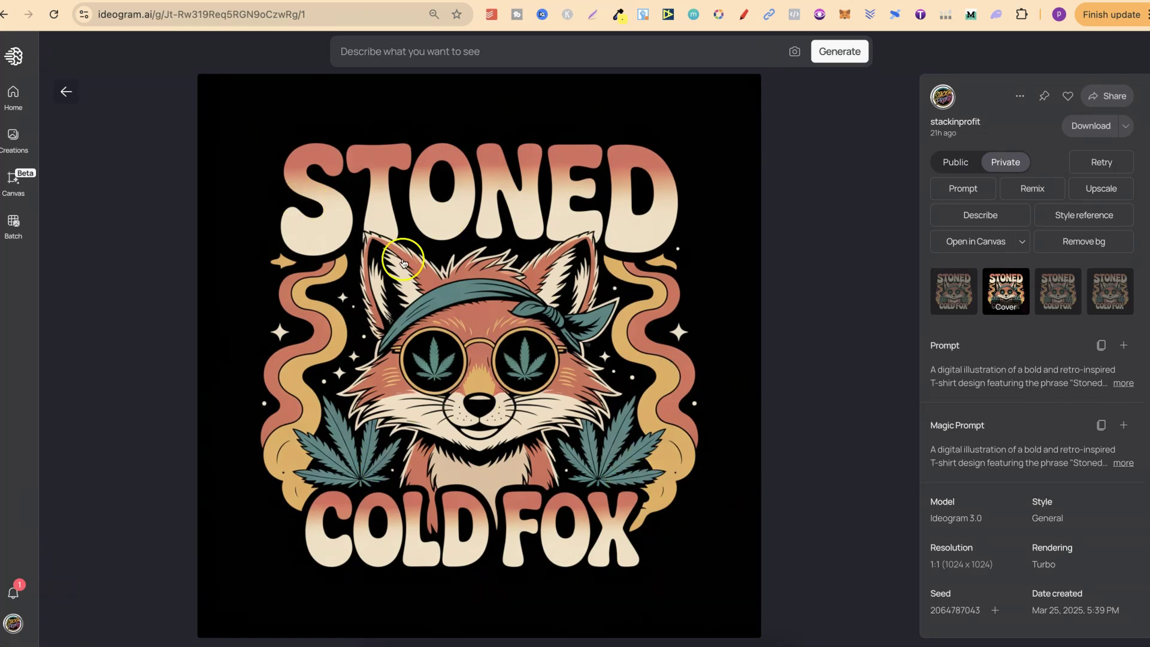
{"action": "left_click", "coordinate": [66, 91]}
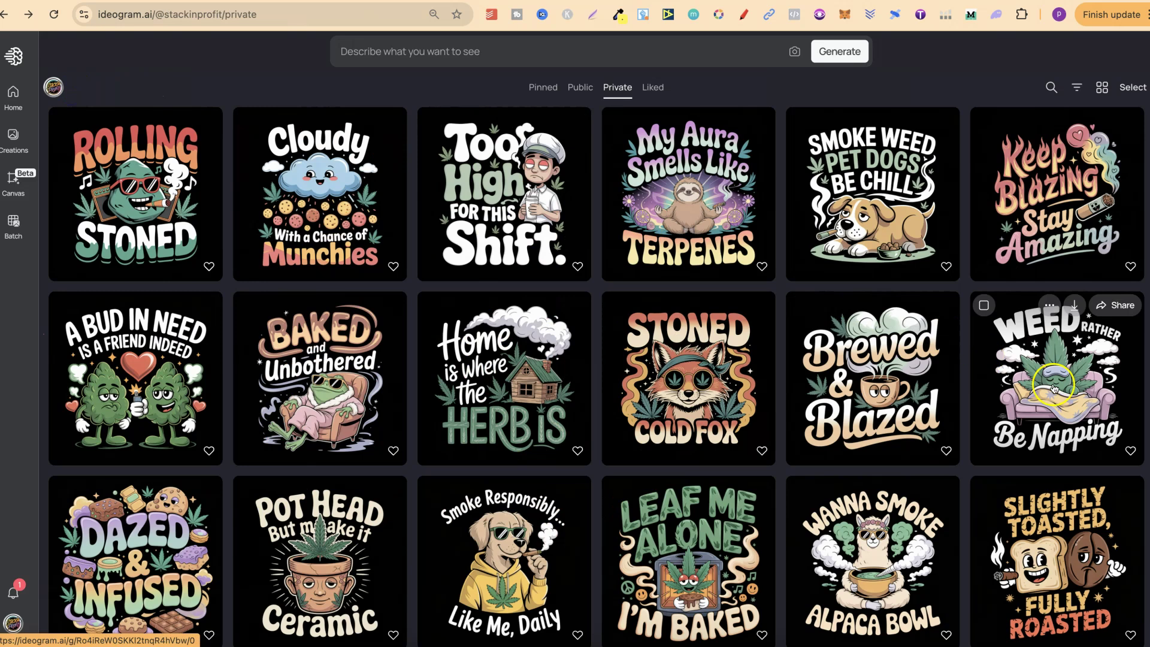
{"action": "scroll", "coordinate": [1054, 388], "scroll_direction": "up", "scroll_amount": 6}
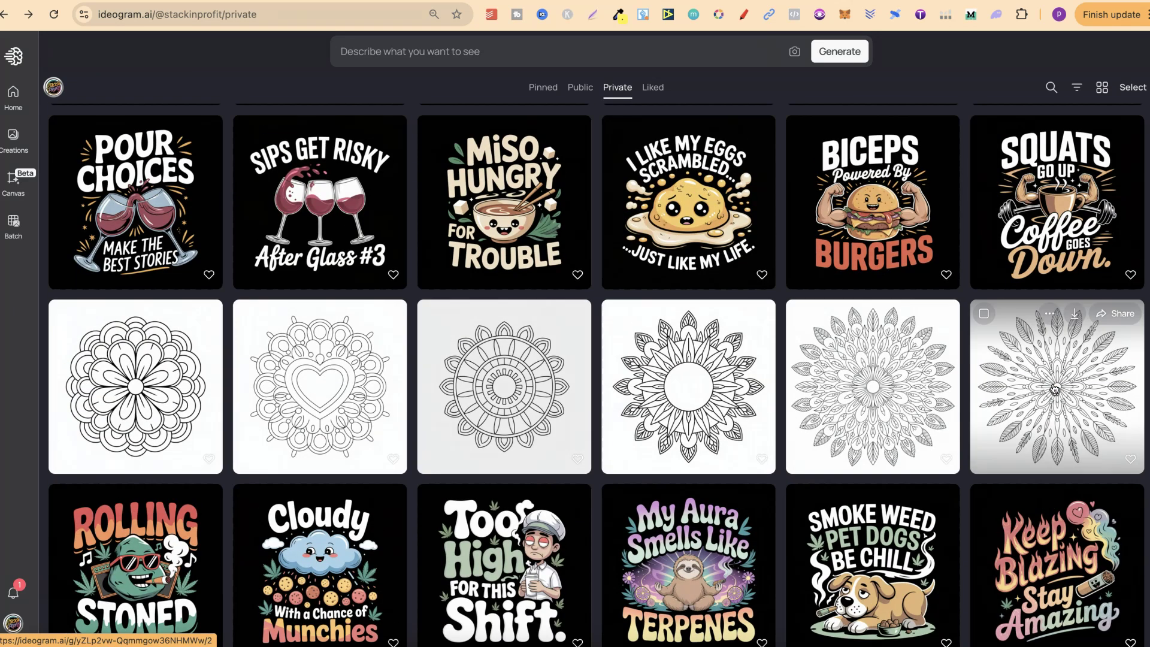
{"action": "scroll", "coordinate": [1054, 388], "scroll_direction": "up", "scroll_amount": 8}
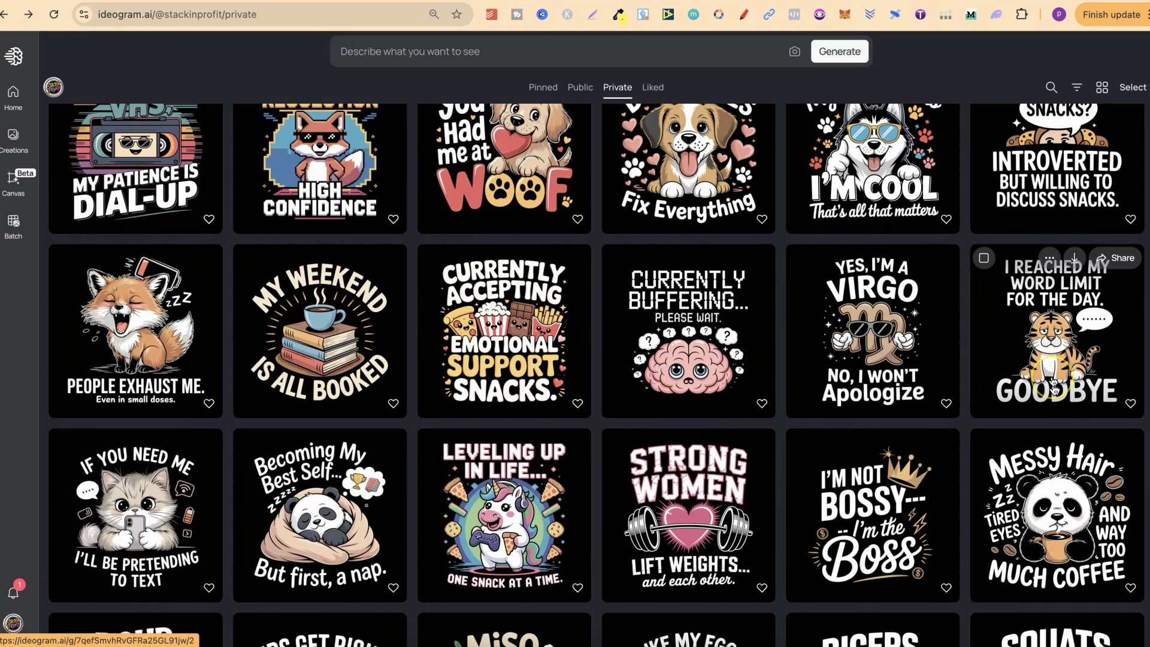
{"action": "scroll", "coordinate": [1053, 382], "scroll_direction": "up", "scroll_amount": 2}
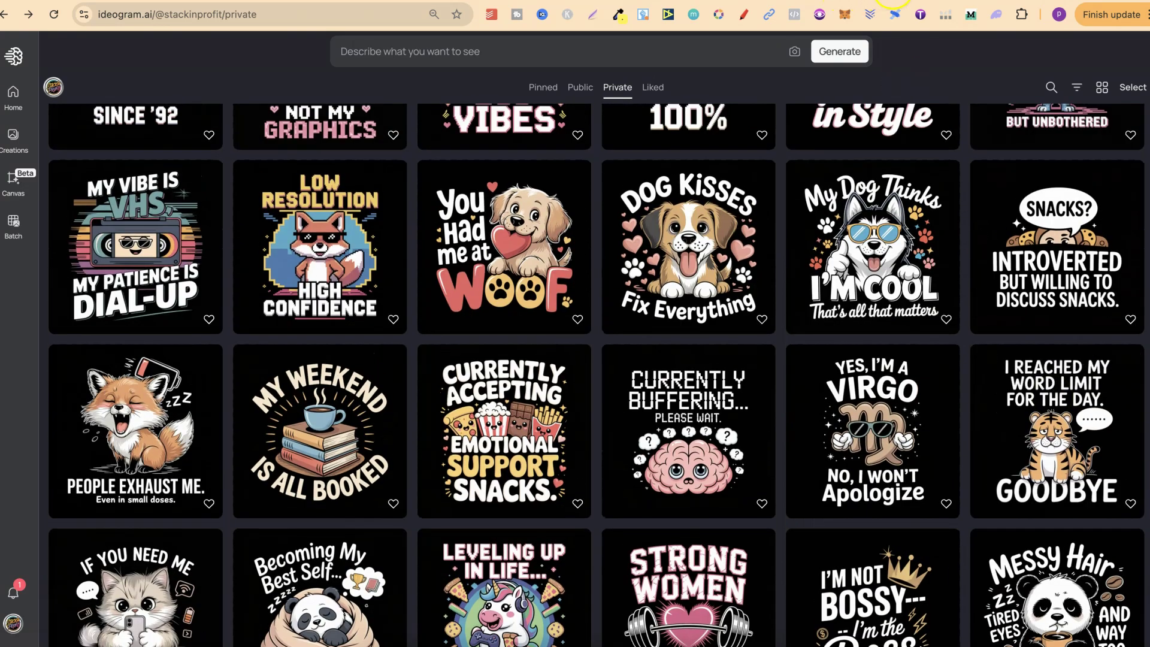
{"action": "left_click", "coordinate": [894, 2]}
{"action": "scroll", "coordinate": [973, 317], "scroll_direction": "up", "scroll_amount": 1}
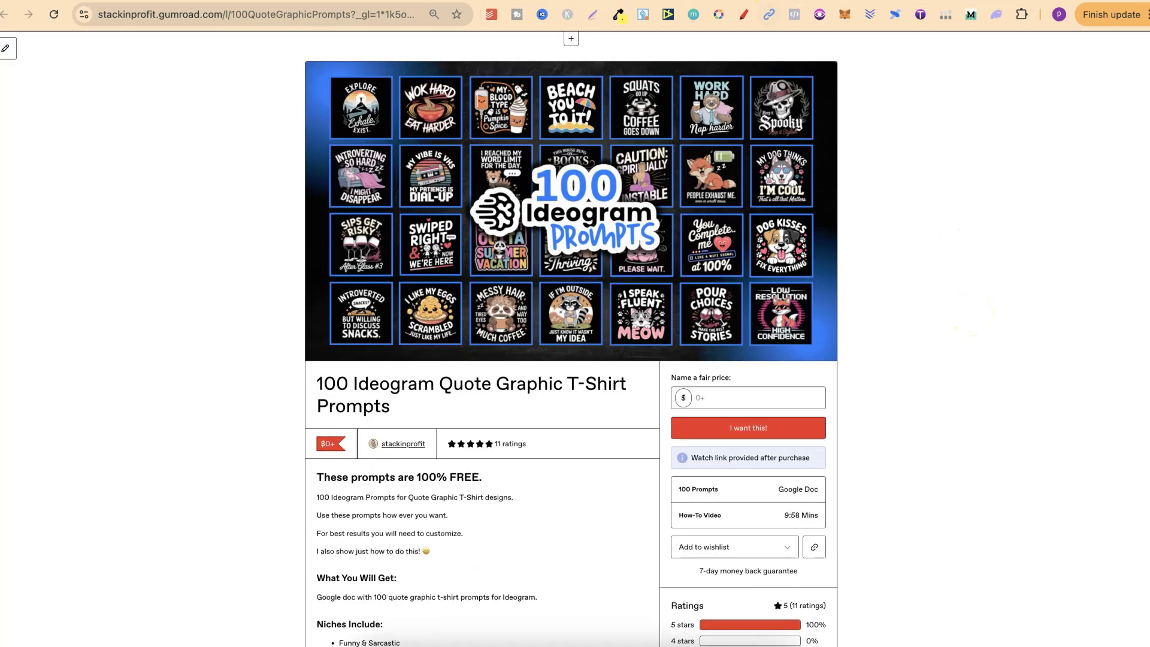
{"action": "key", "text": "ctrl+Tab"}
{"action": "left_click", "coordinate": [688, 348]}
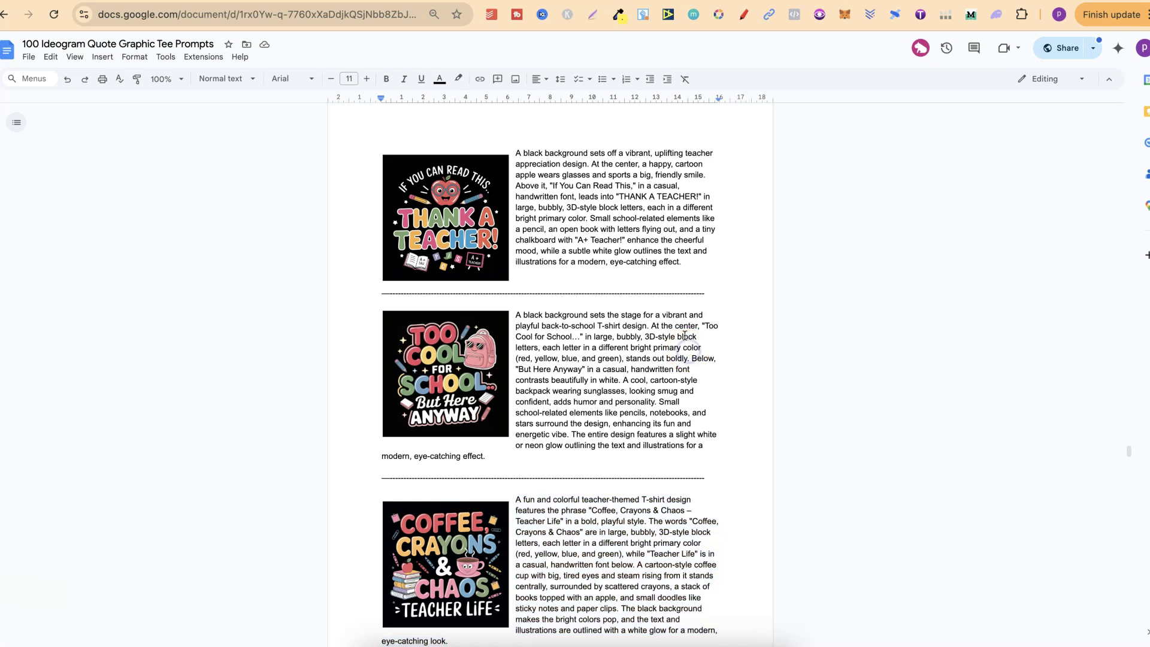
{"action": "key", "text": "ctrl+Tab"}
{"action": "scroll", "coordinate": [887, 362], "scroll_direction": "down", "scroll_amount": 2}
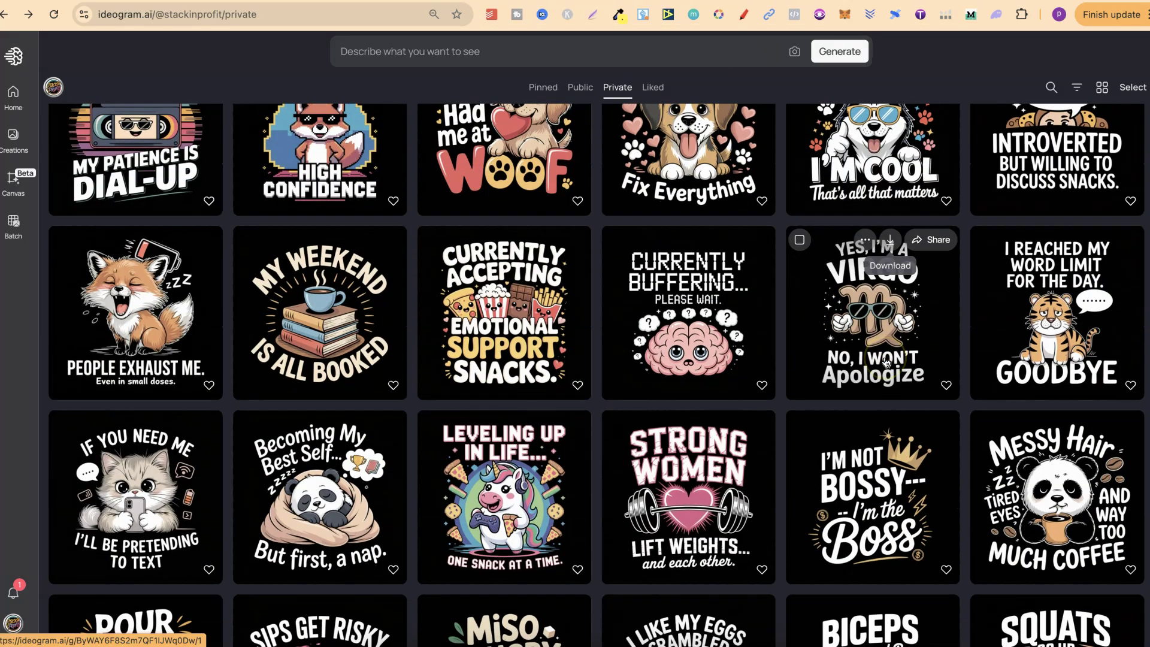
{"action": "scroll", "coordinate": [887, 361], "scroll_direction": "down", "scroll_amount": 2}
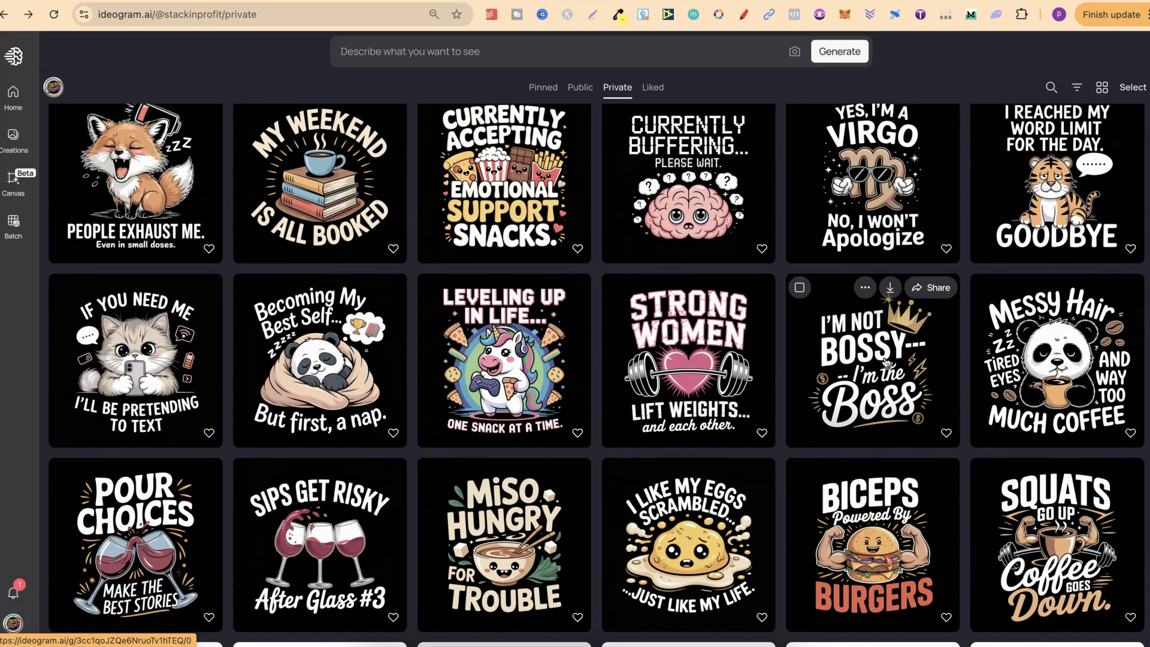